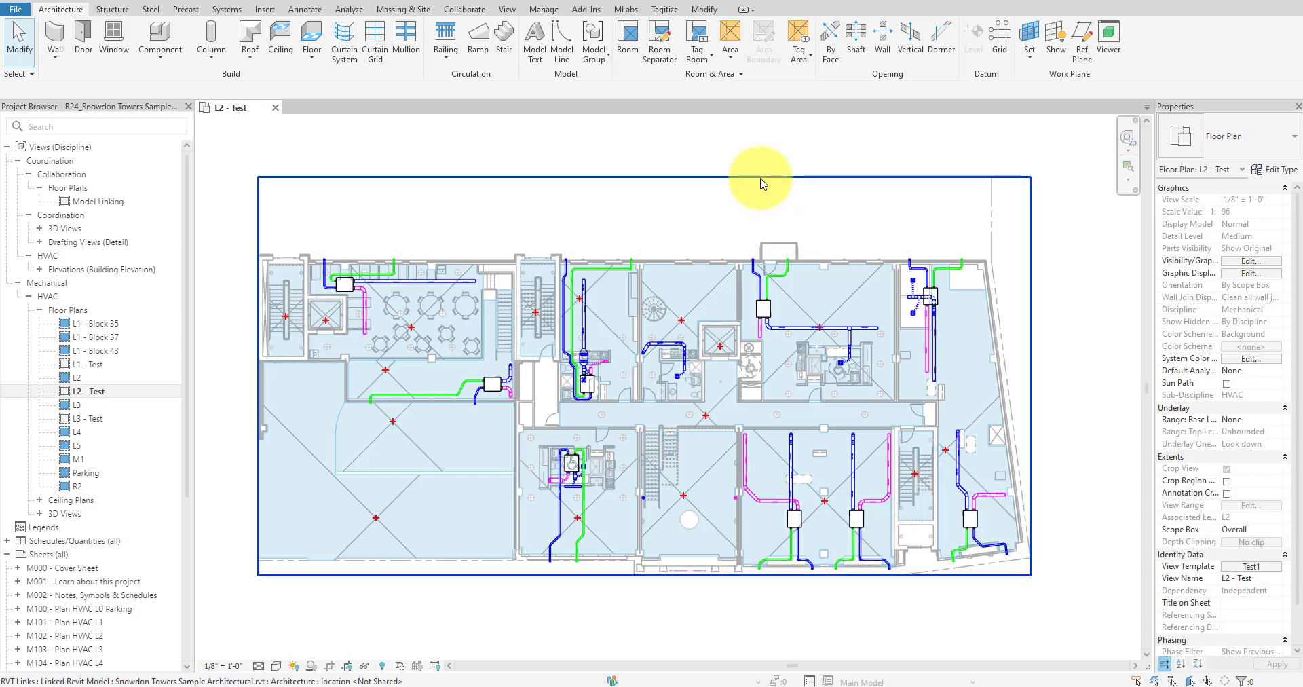
Step: Inspect the linked architectural model and pick out its linked room 204, then deselect it
click(762, 182)
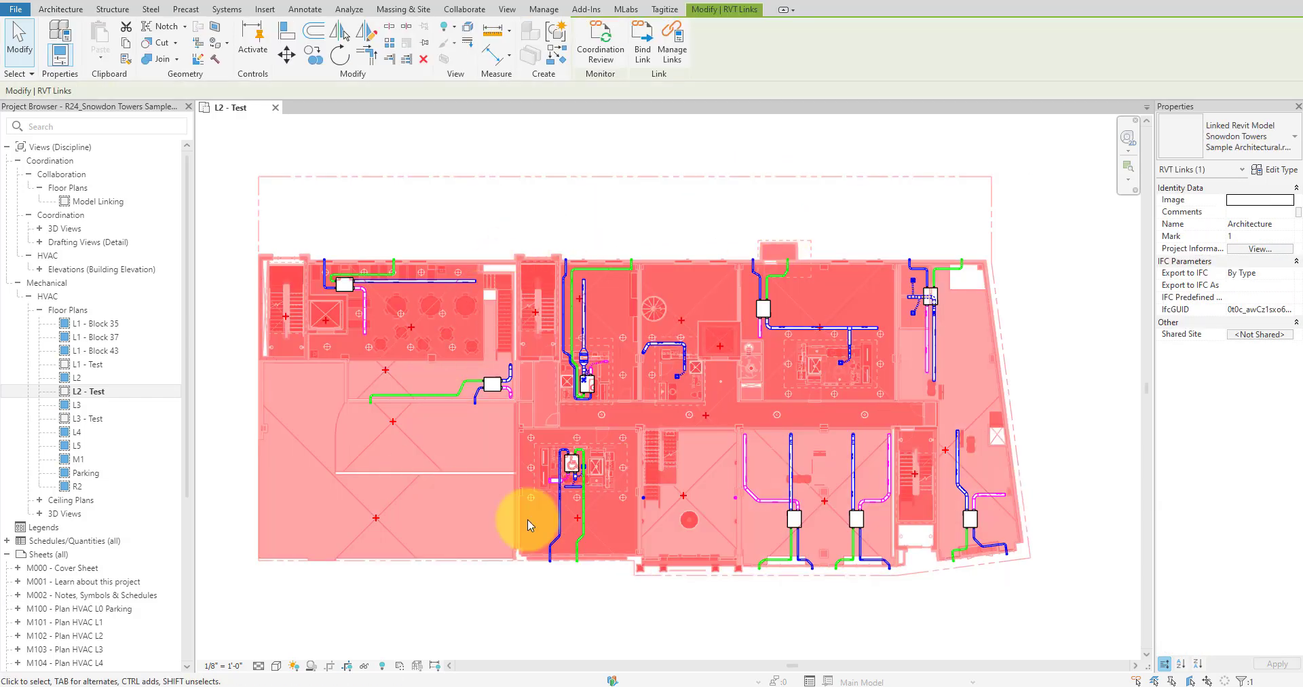
key(Escape)
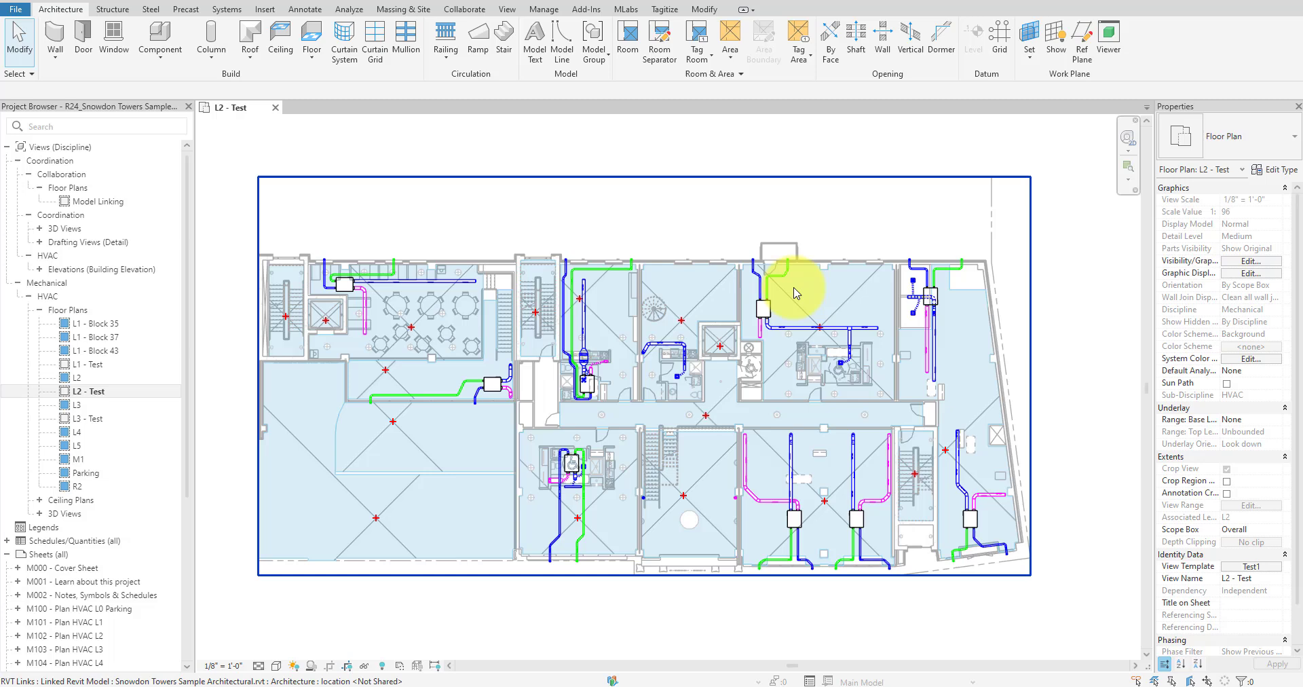
scroll(693, 324, up, 3)
scroll(679, 313, up, 1)
key(Tab)
click(662, 305)
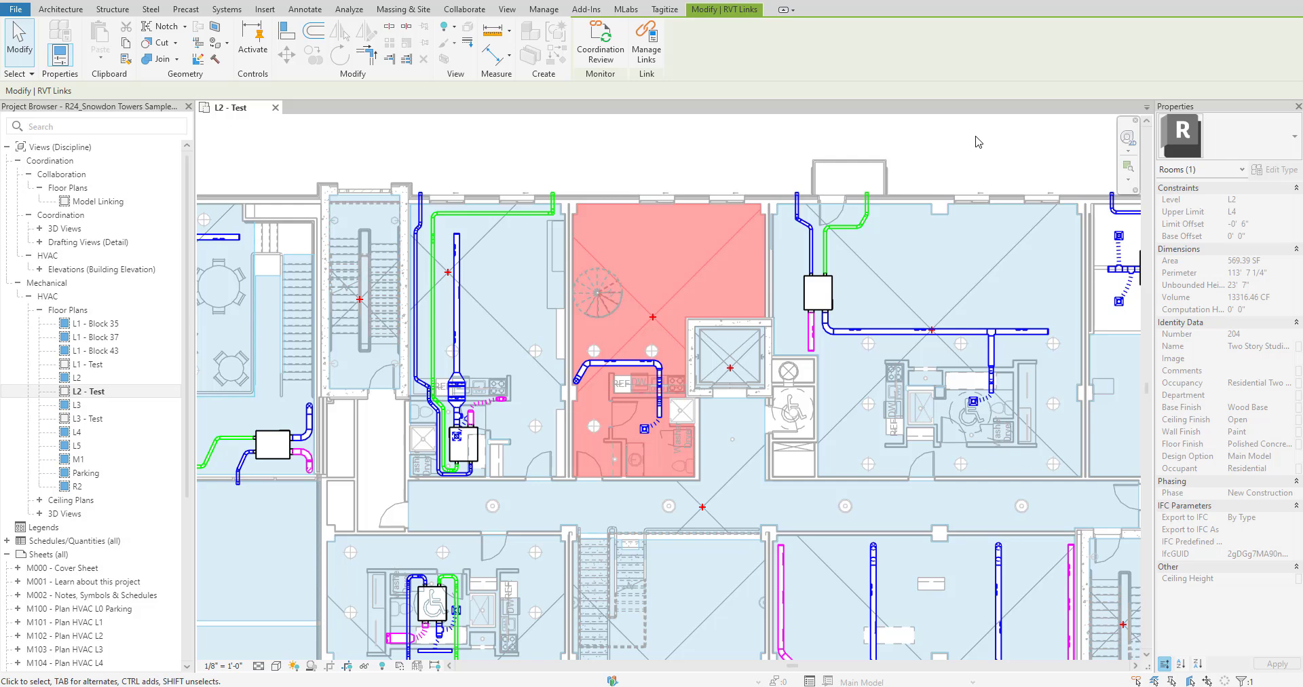
click(975, 142)
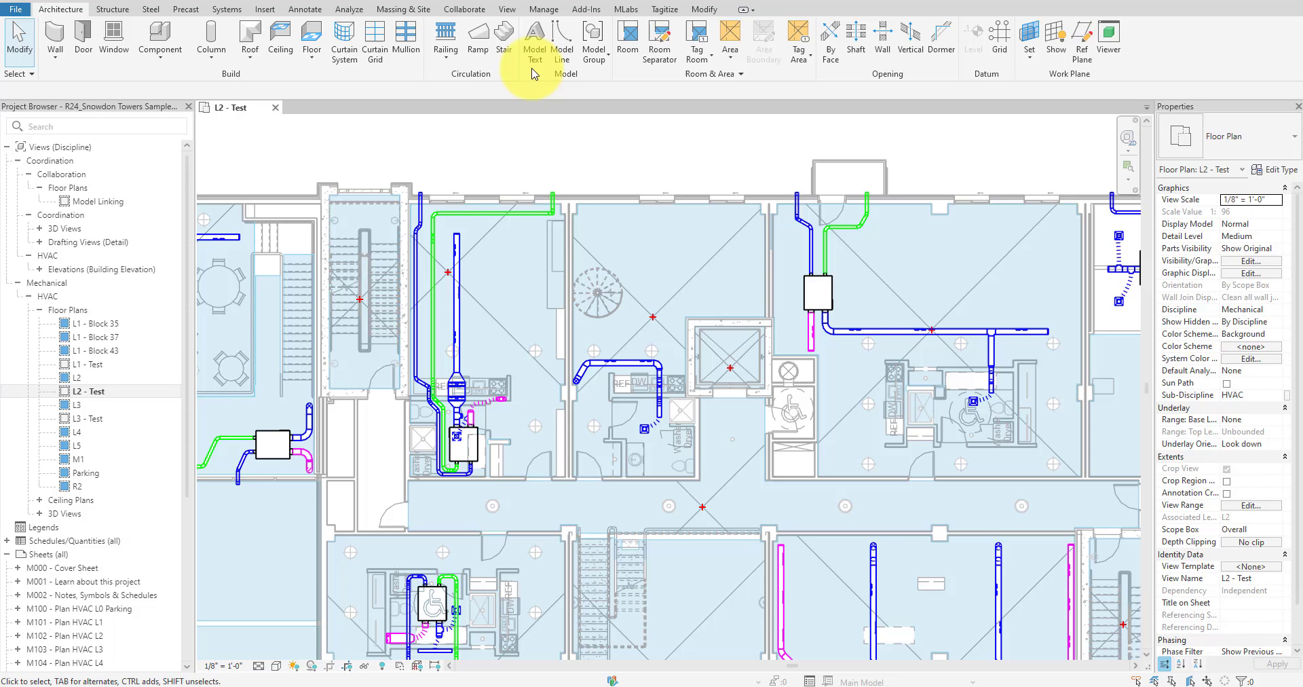
Step: Run Tag All Not Tagged for Room Tags with elements from linked files included
click(305, 9)
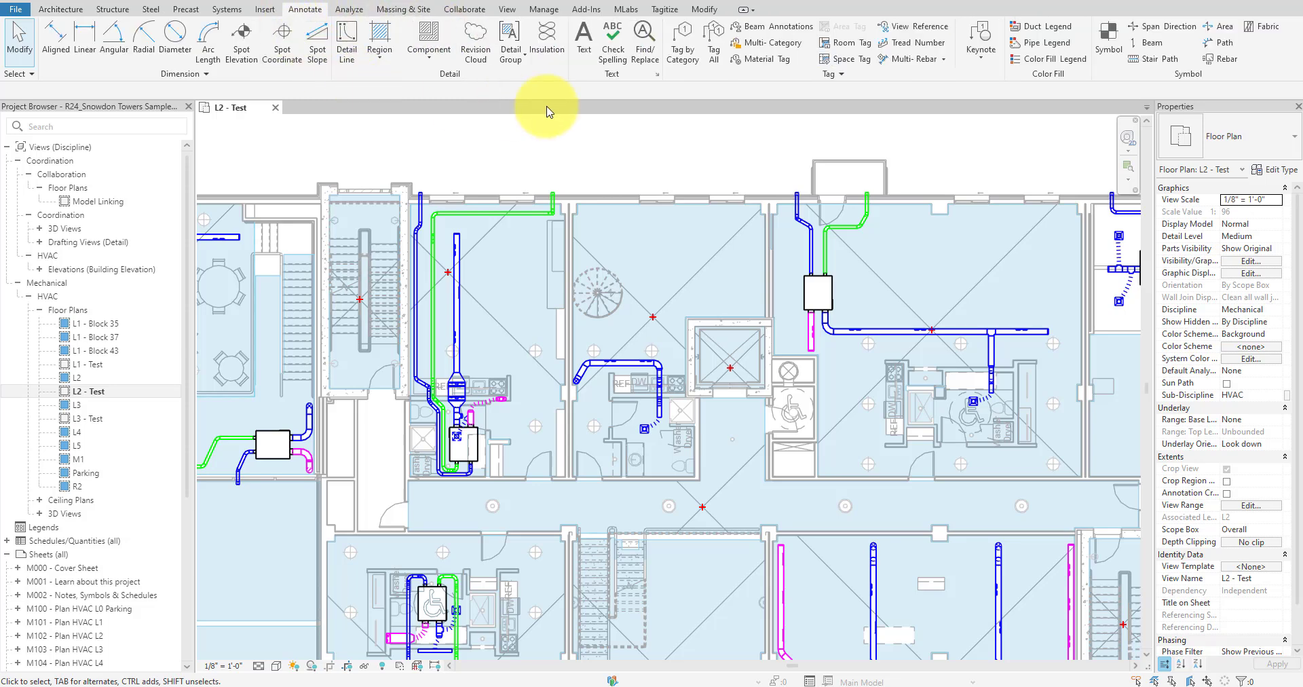
click(711, 44)
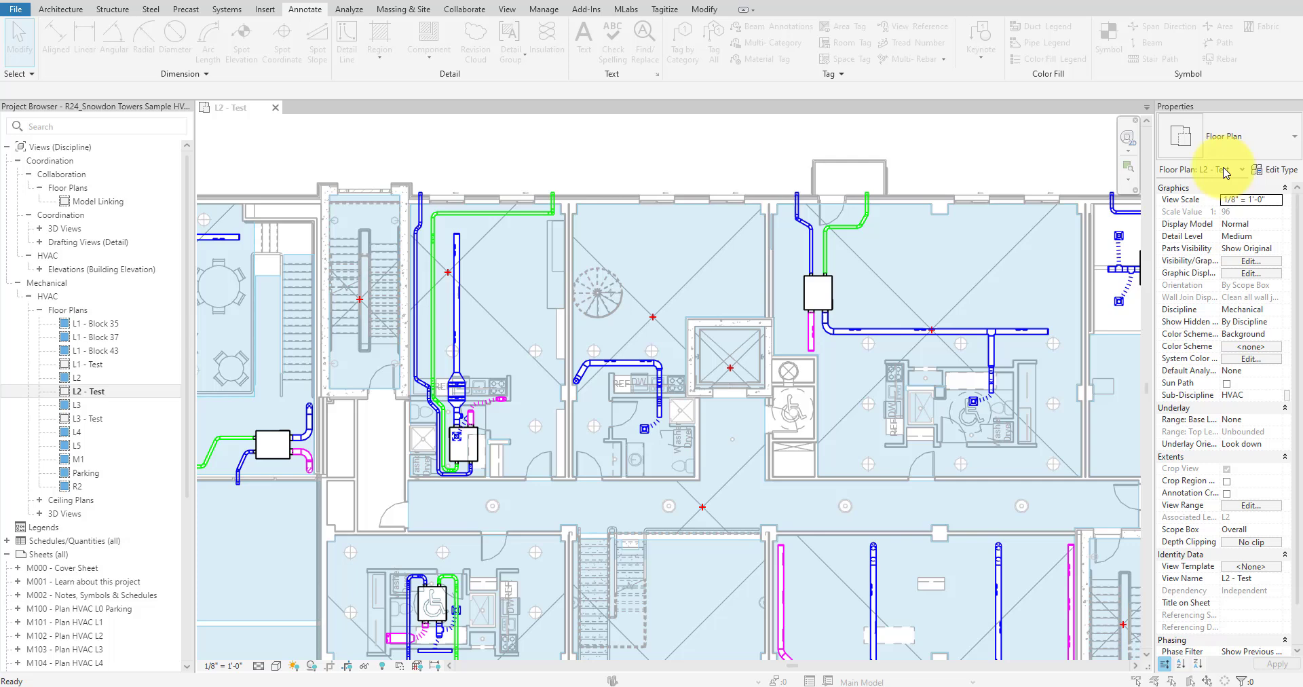
drag(516, 201, 518, 123)
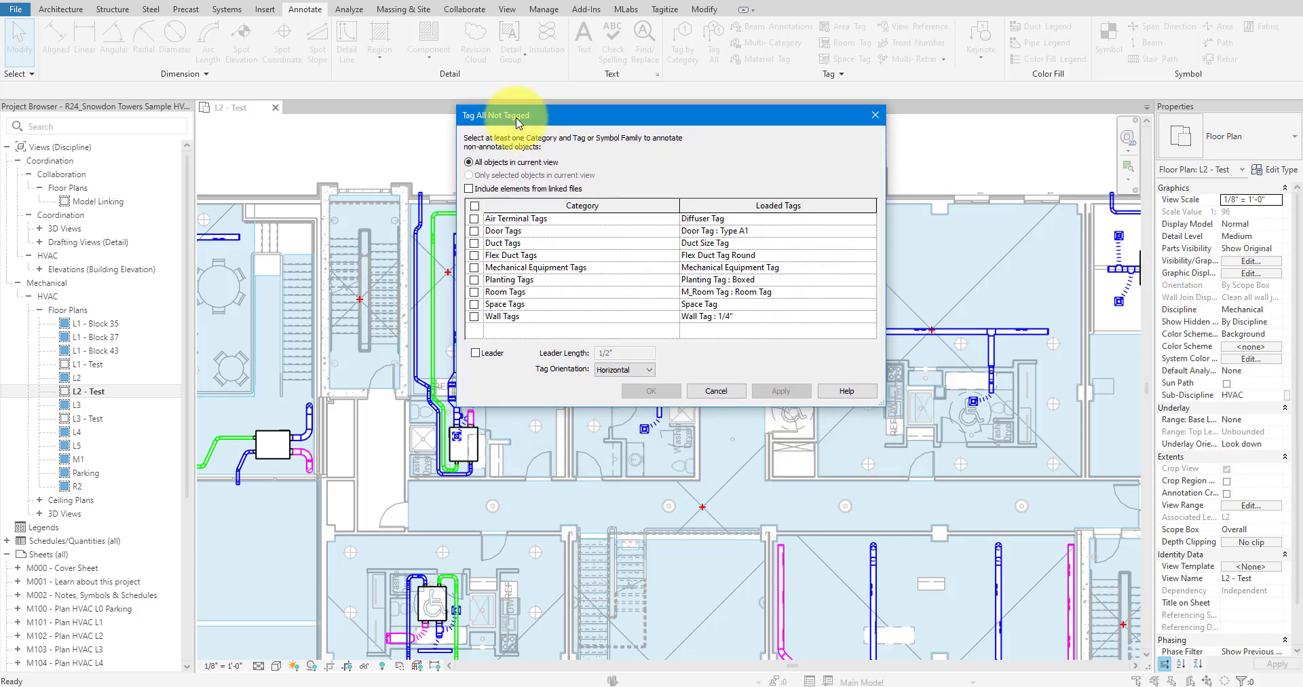
click(514, 190)
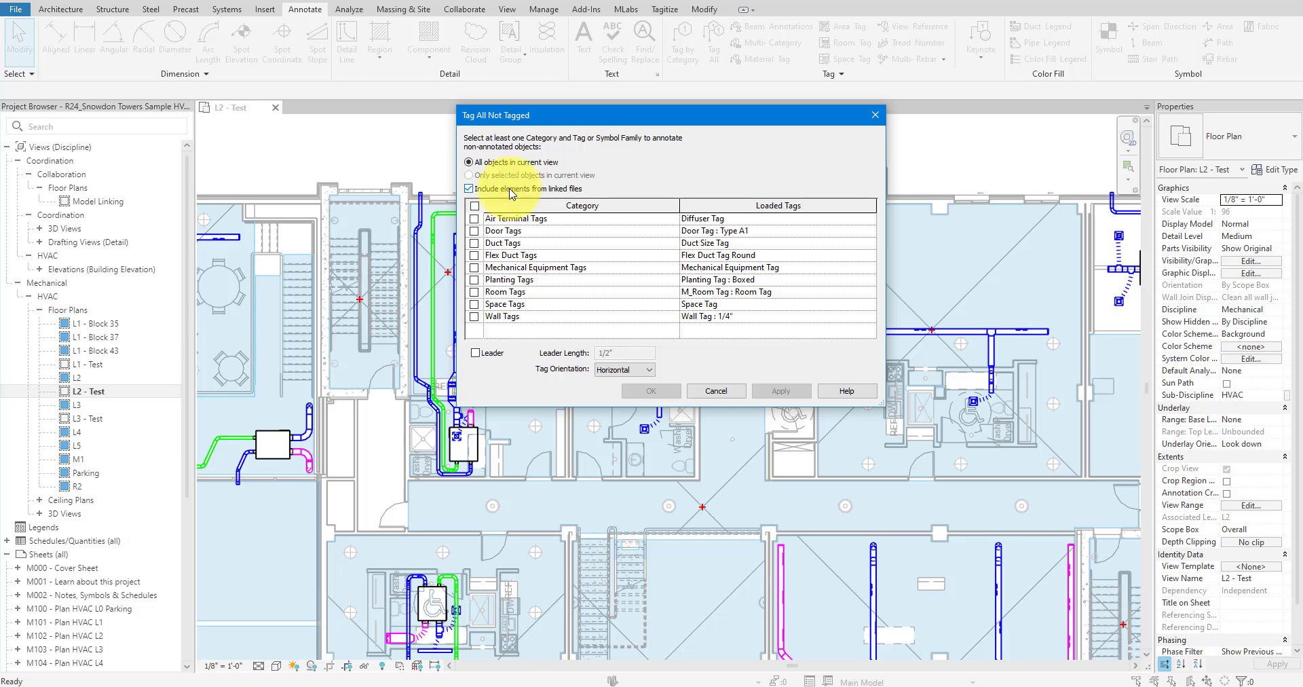
click(474, 292)
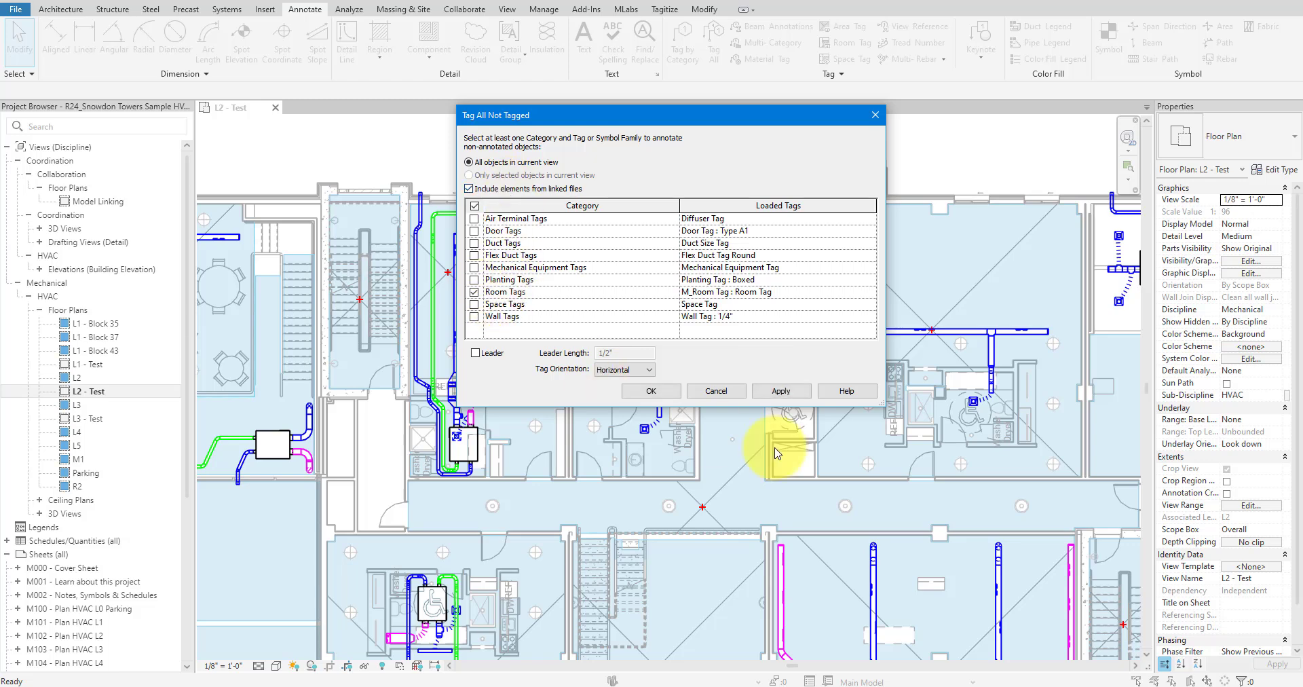
click(641, 392)
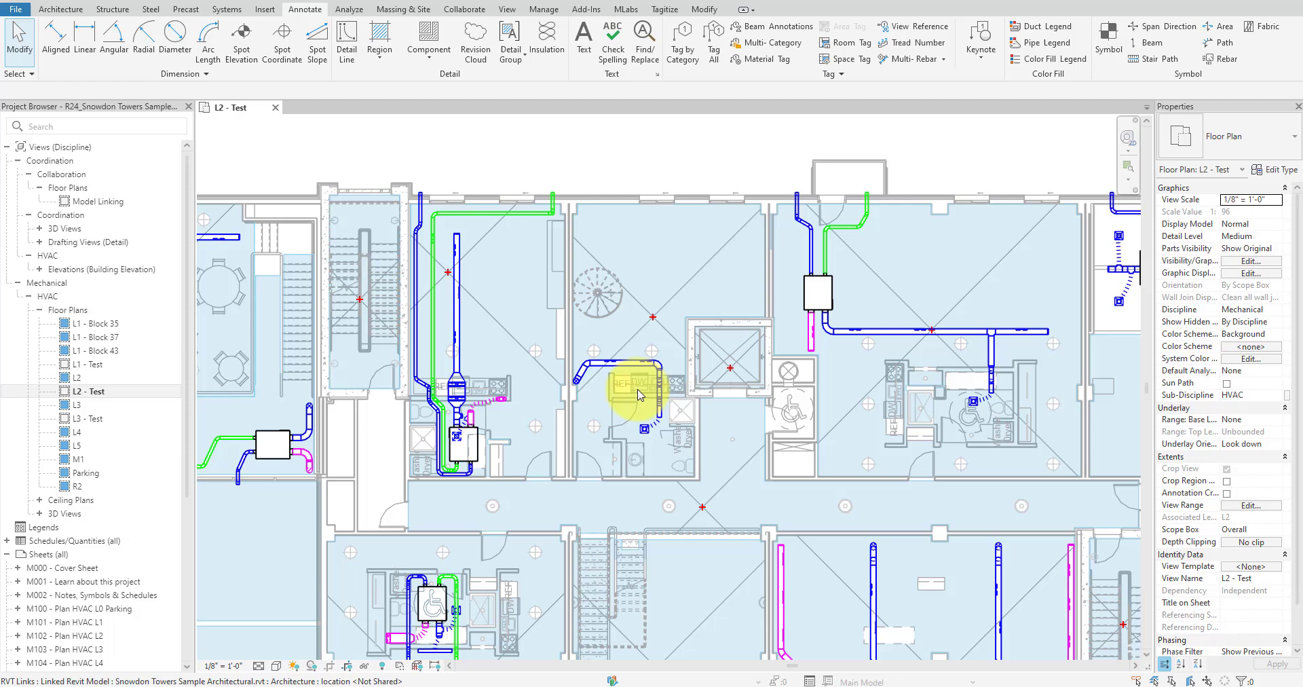
scroll(726, 279, down, 3)
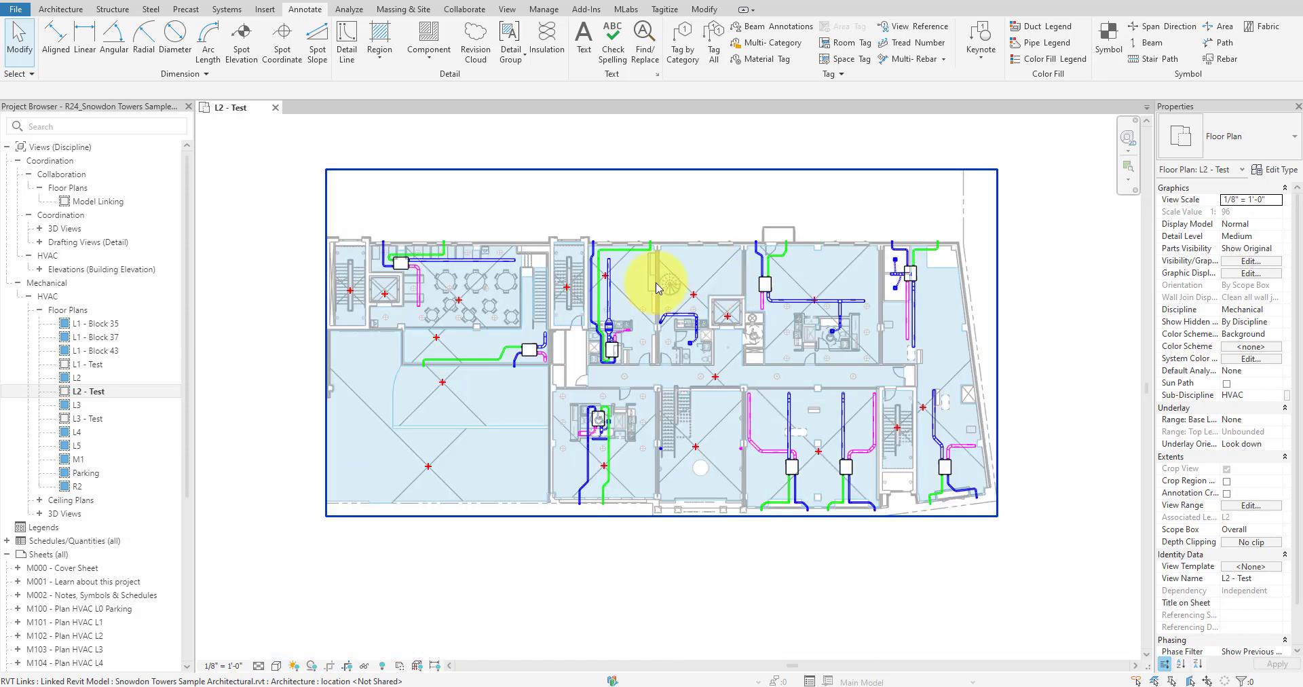
middle_drag(616, 282, 635, 256)
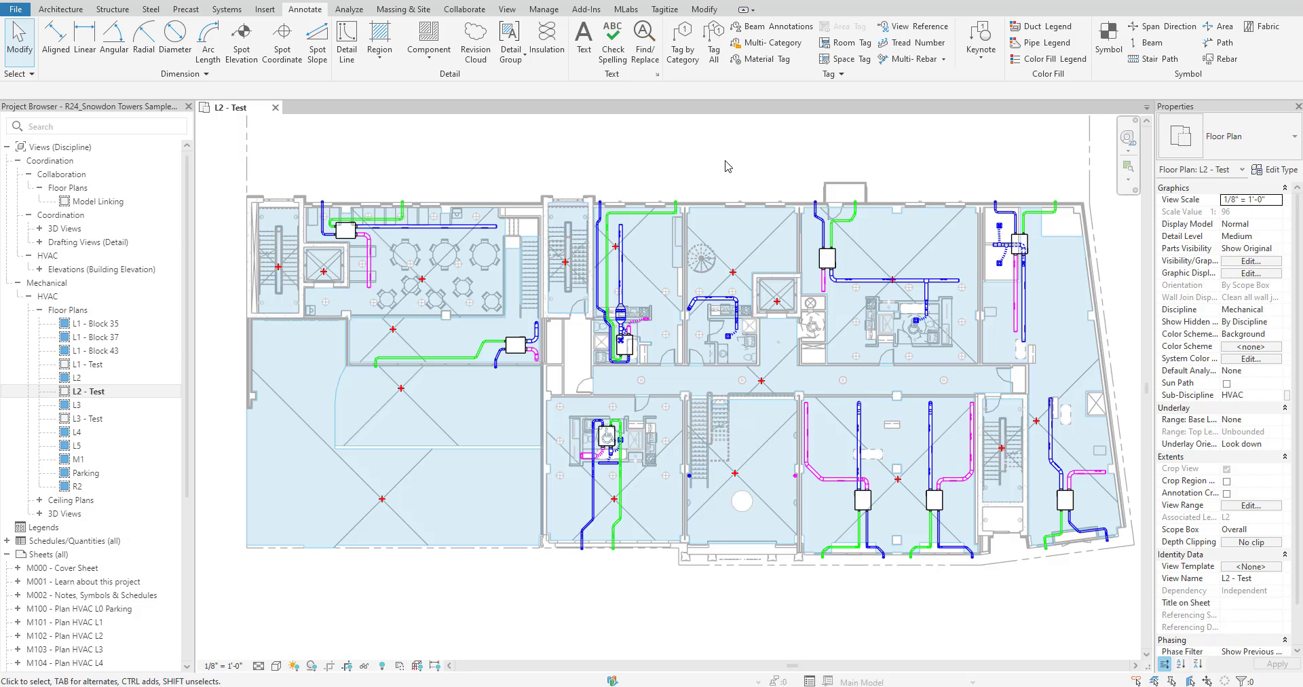
Step: Place room tags in linked rooms 204 Two Story Studio Unit, 205 Live/Work Unit and 203 Studio Unit
click(727, 167)
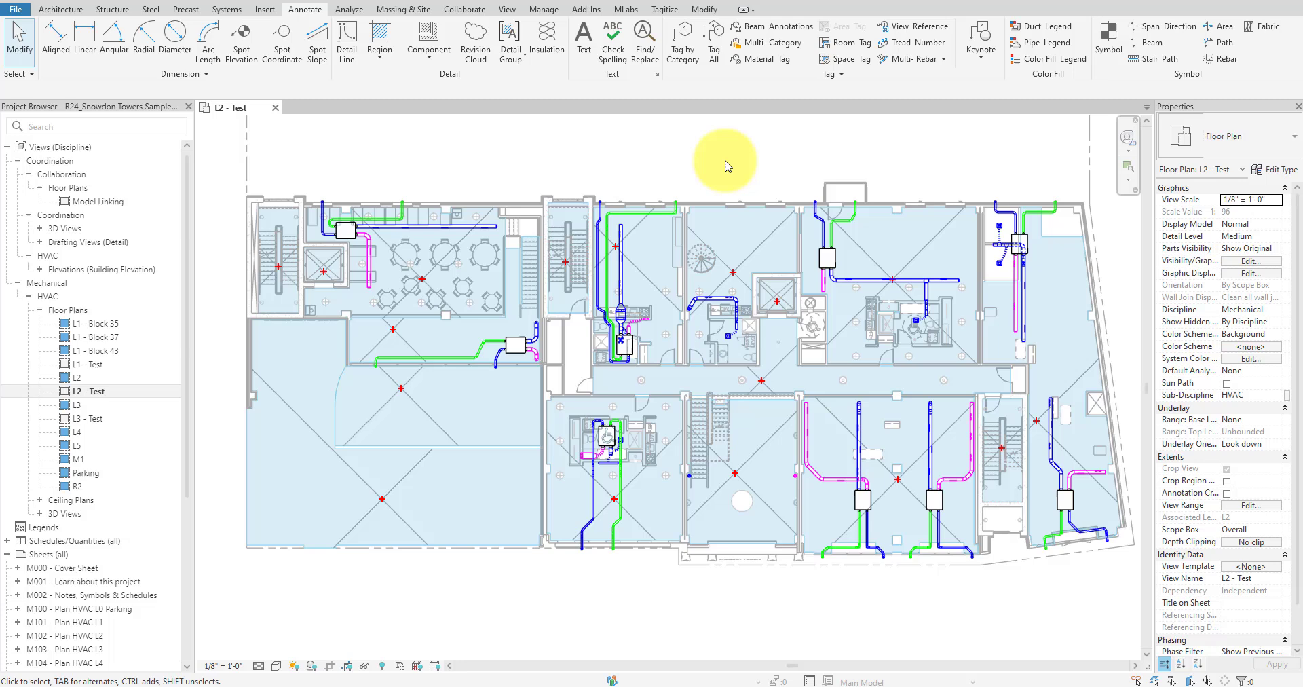
click(61, 9)
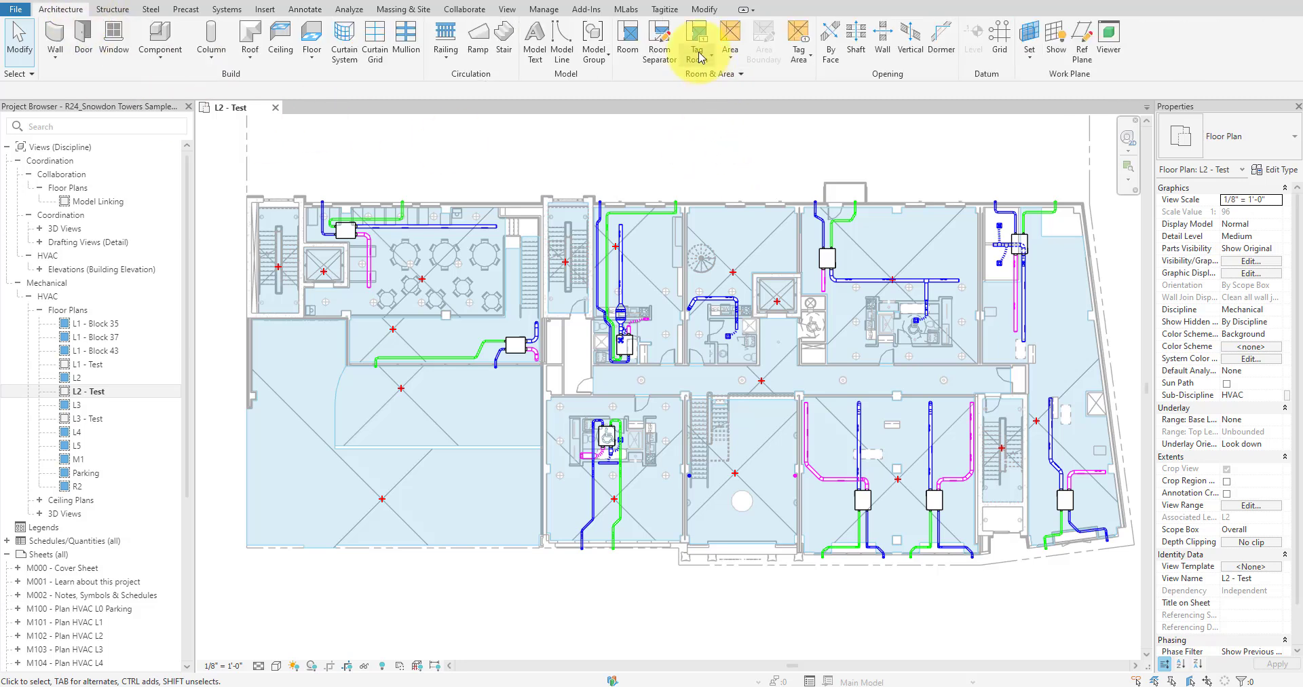
click(697, 30)
scroll(757, 247, up, 3)
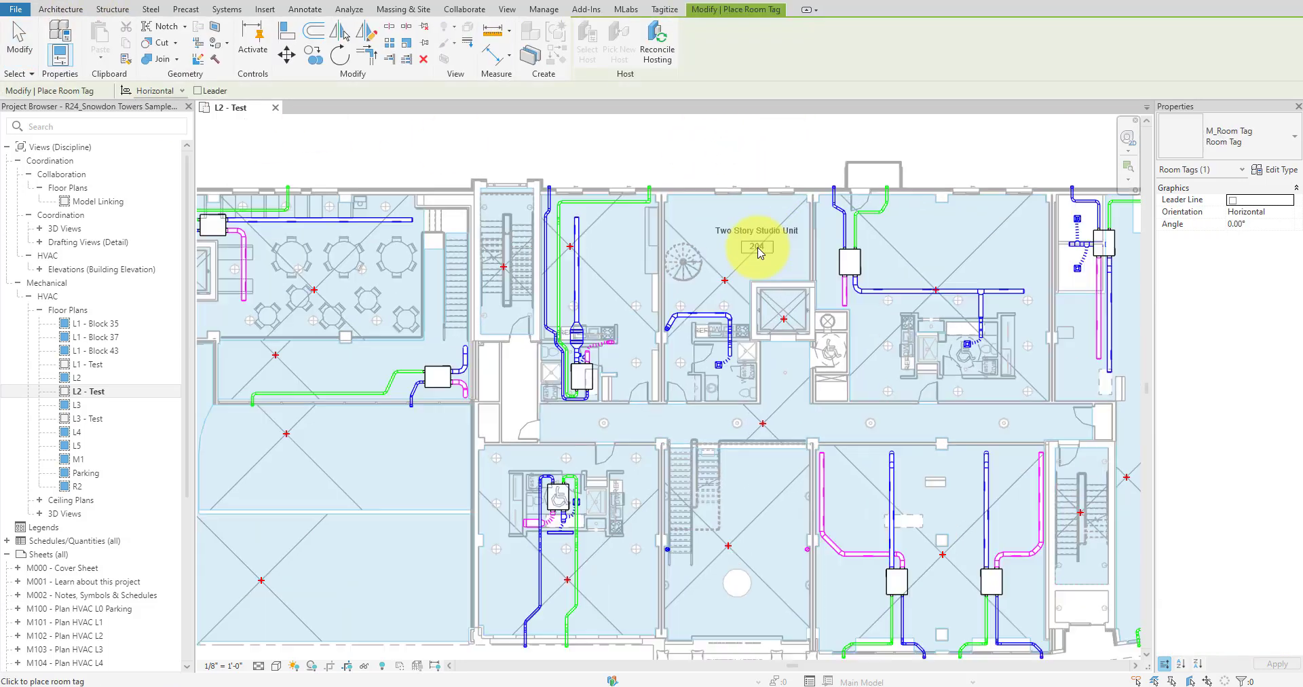
click(742, 258)
click(1003, 258)
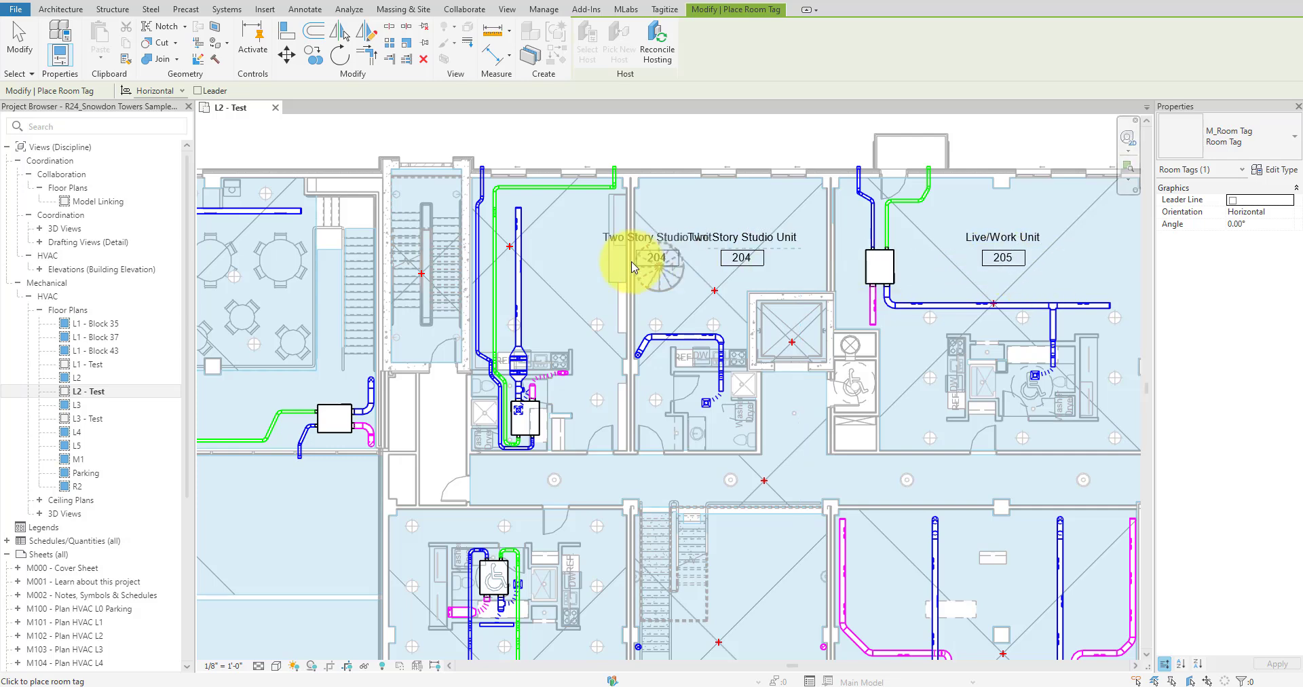
click(564, 264)
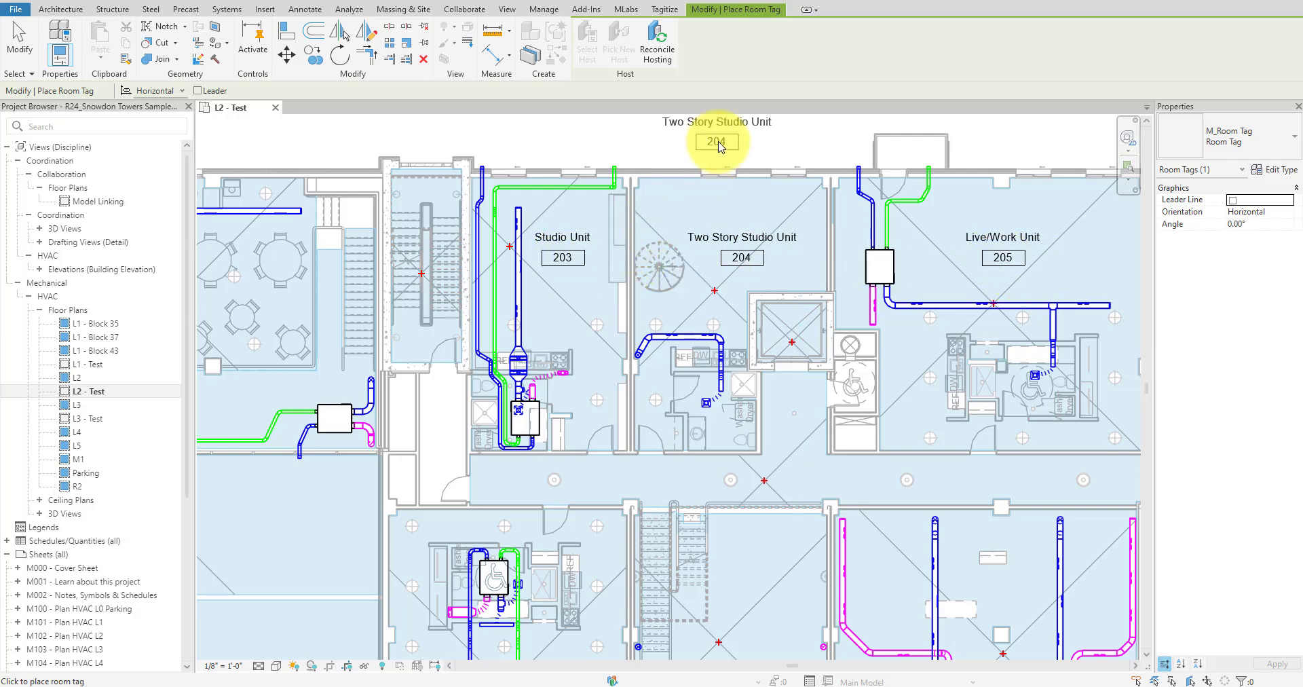
key(Escape)
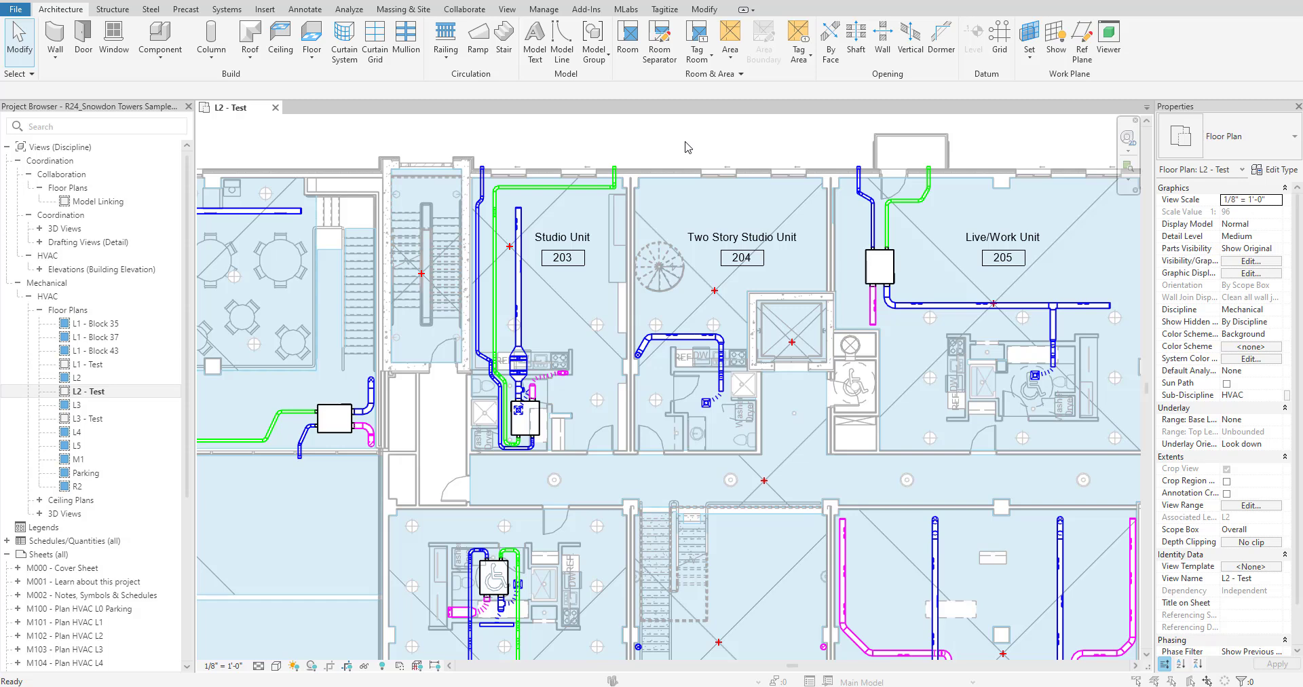
click(686, 146)
key(v)
key(g)
click(588, 426)
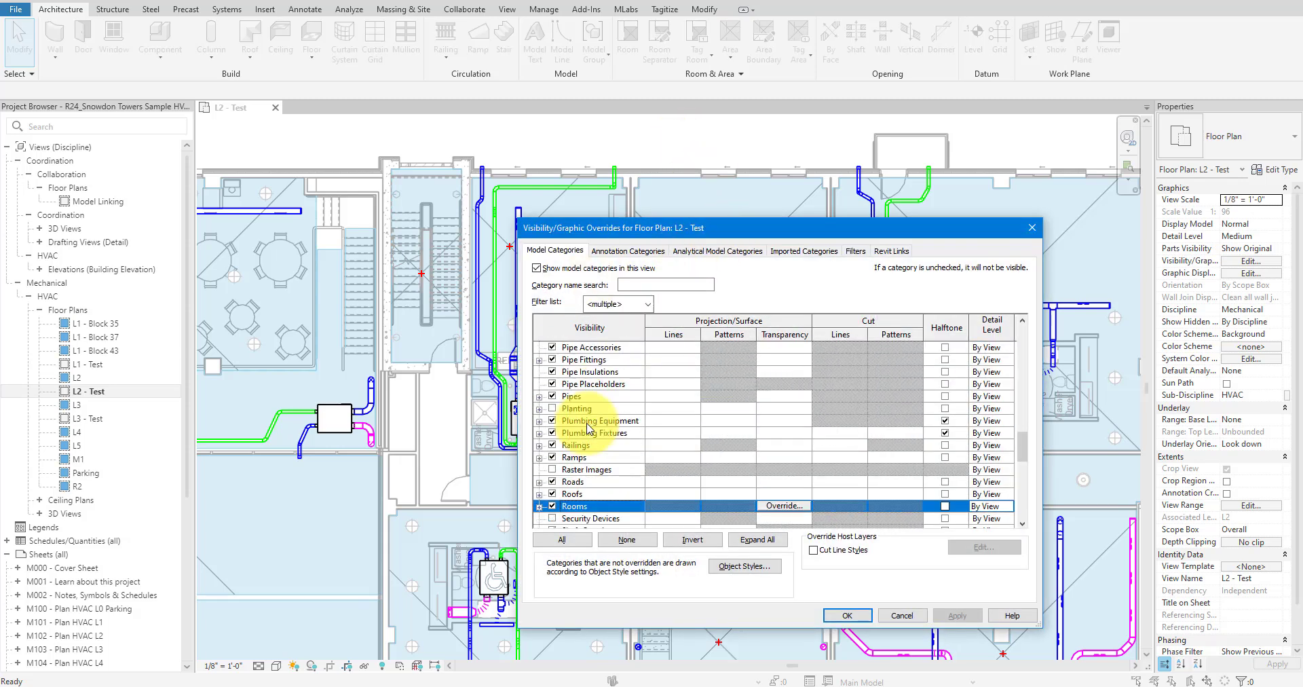
scroll(588, 427, down, 1)
click(539, 481)
scroll(527, 497, down, 1)
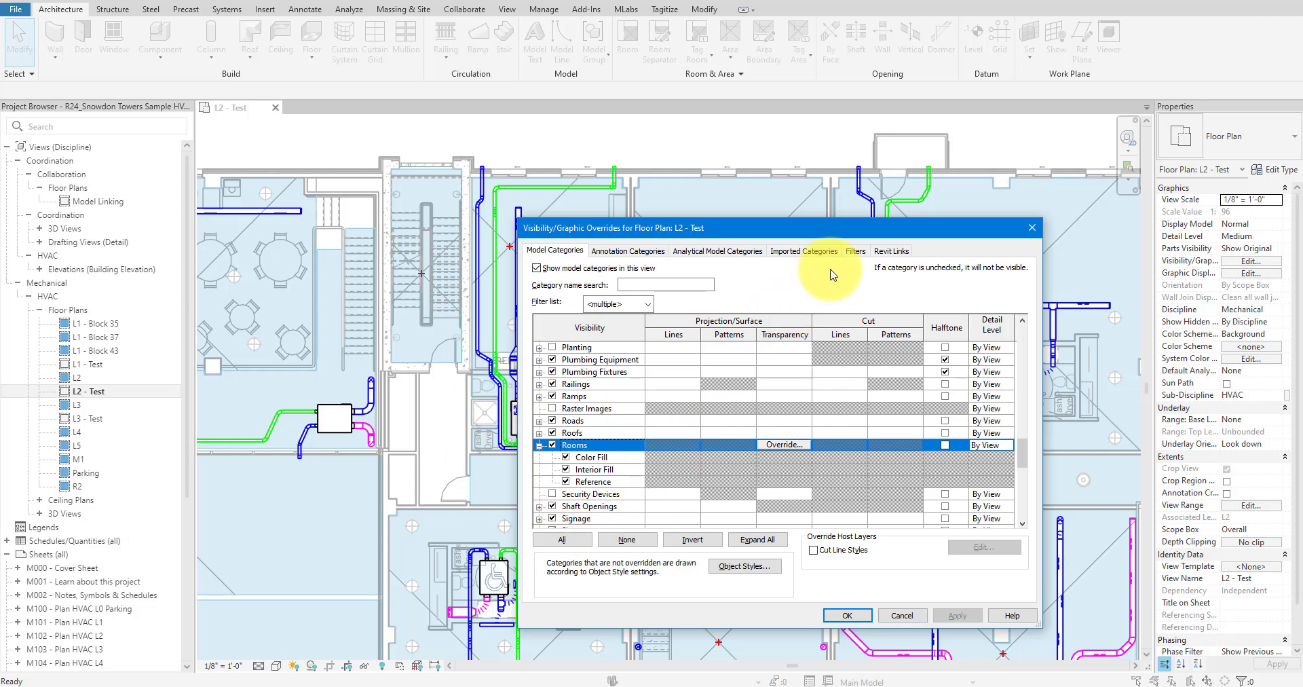
click(892, 251)
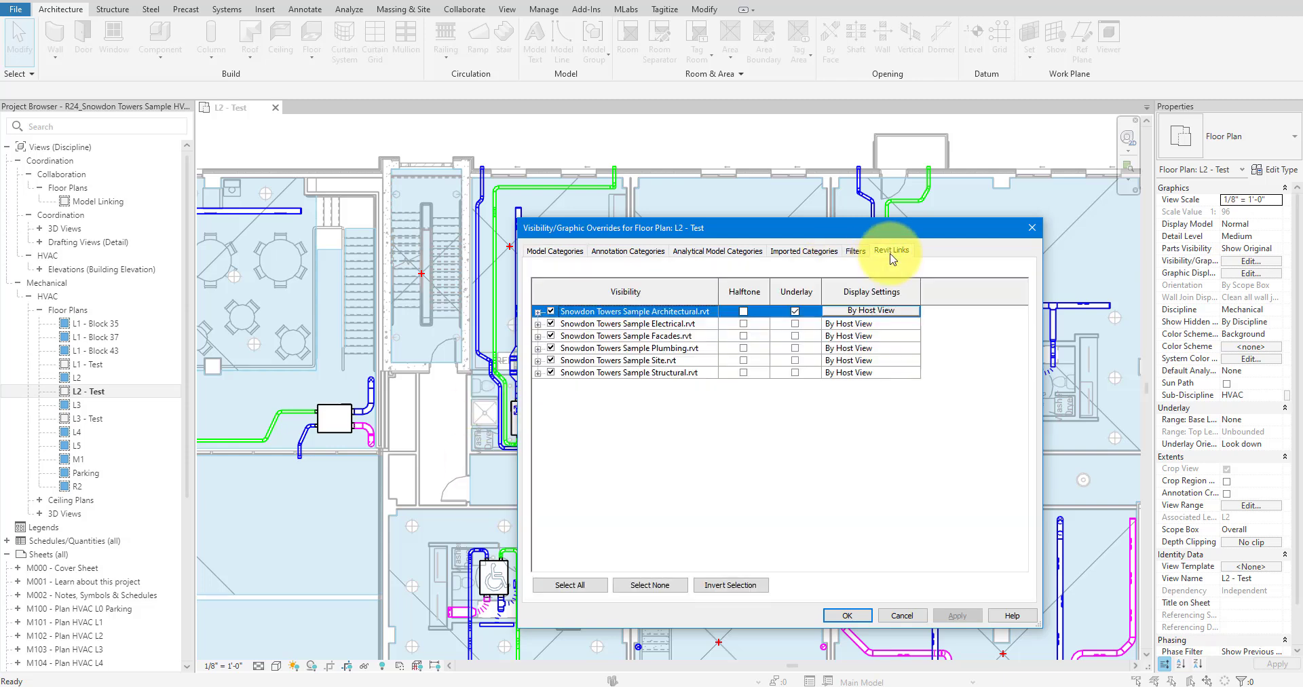
click(896, 311)
click(718, 281)
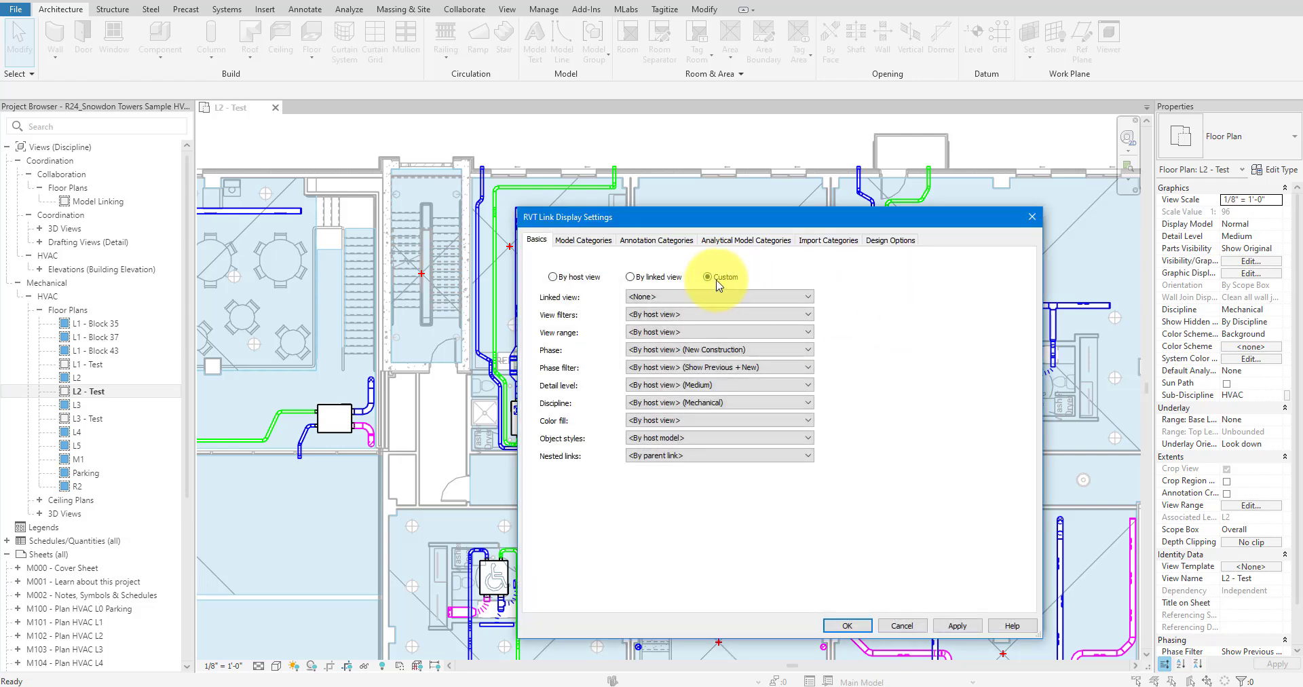
click(584, 240)
click(719, 262)
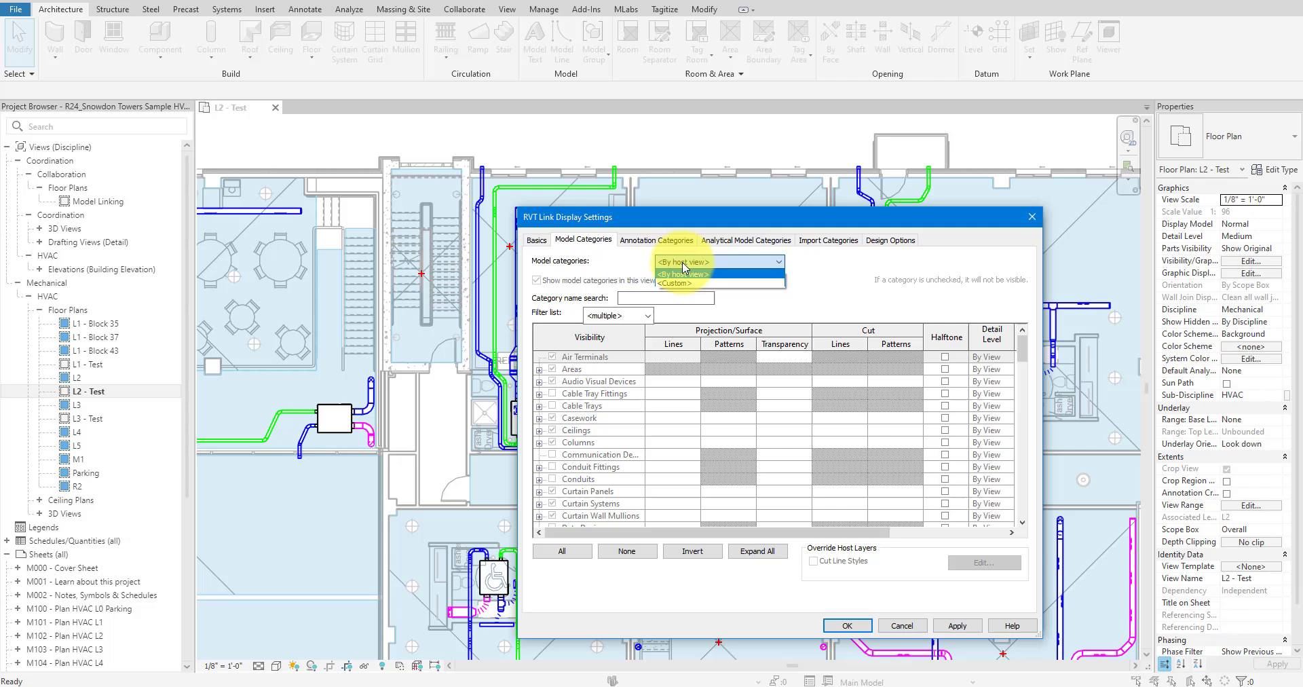
click(679, 283)
click(581, 442)
scroll(580, 441, down, 15)
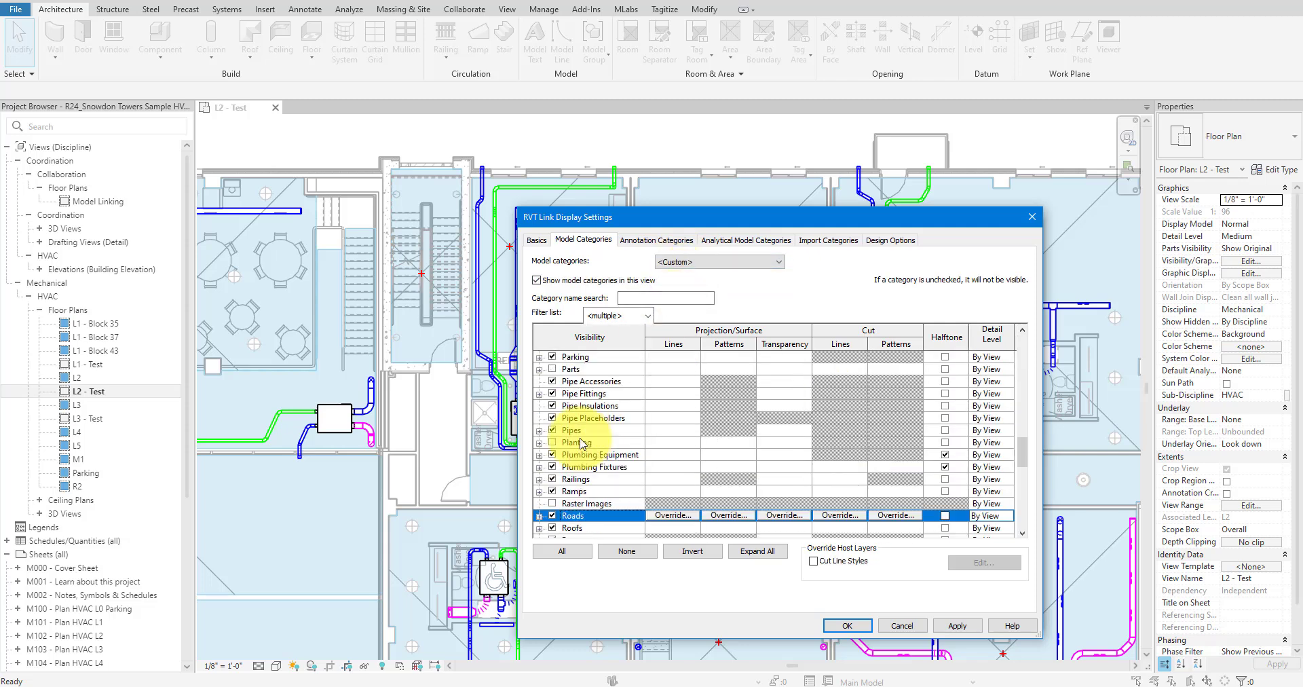
click(583, 478)
scroll(598, 461, down, 4)
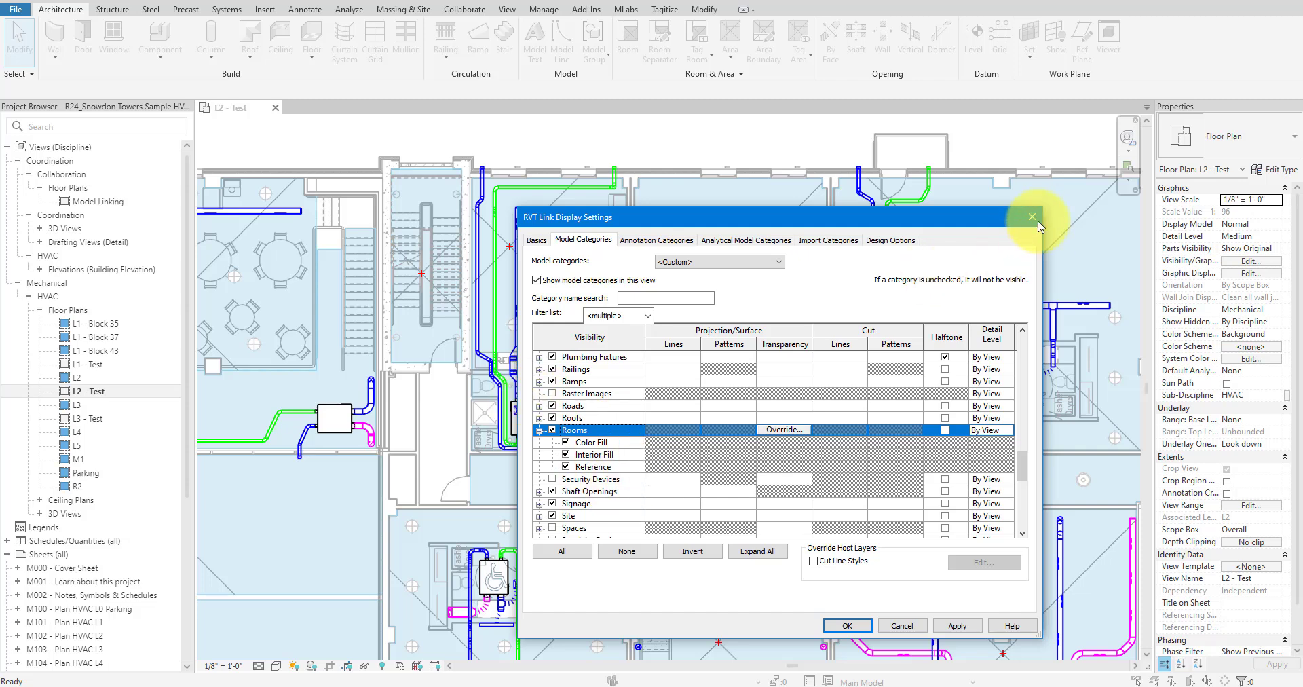
click(1031, 216)
click(1032, 229)
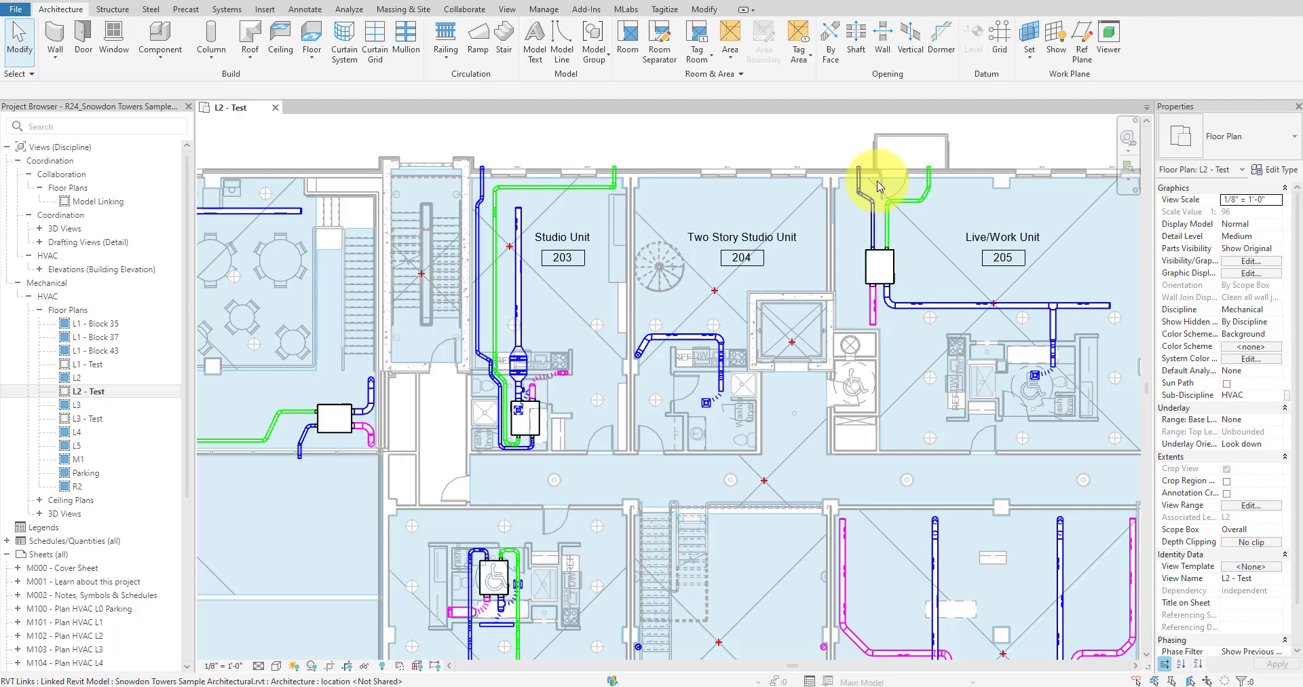
Step: Reopen Visibility/Graphics (VG), review the architectural link's underlay setting on Revit Links, and accept
key(v)
key(g)
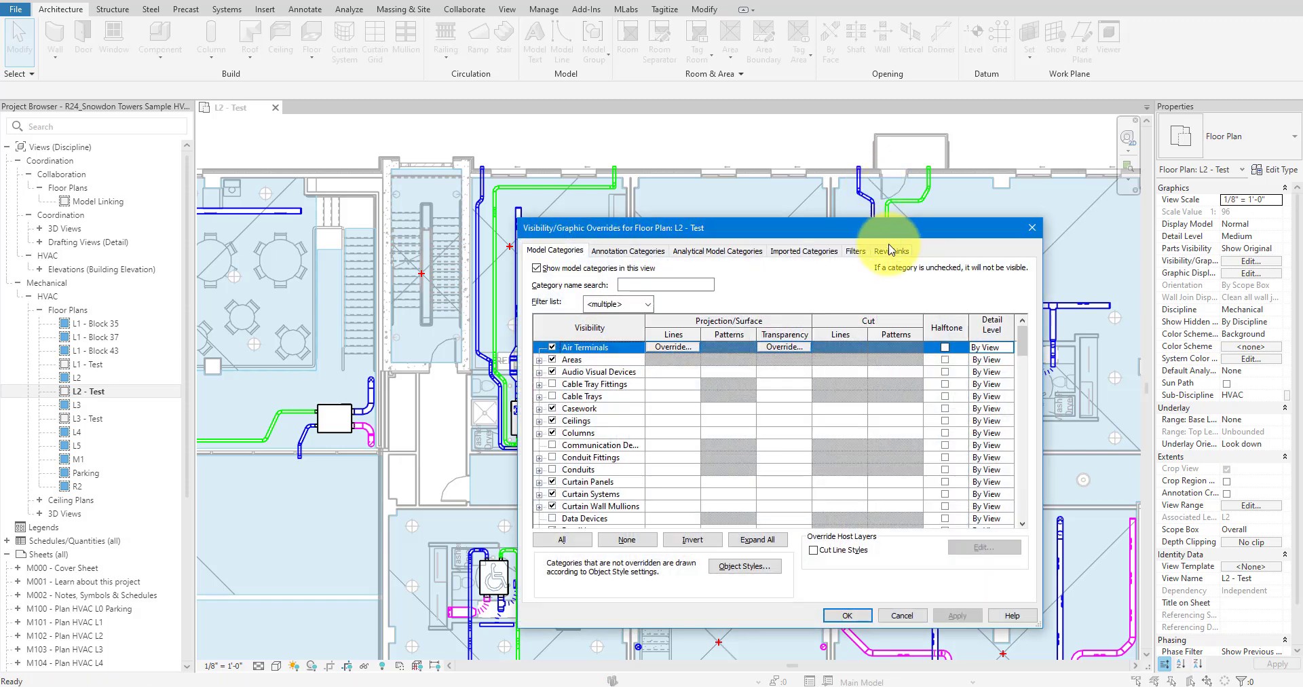
click(884, 252)
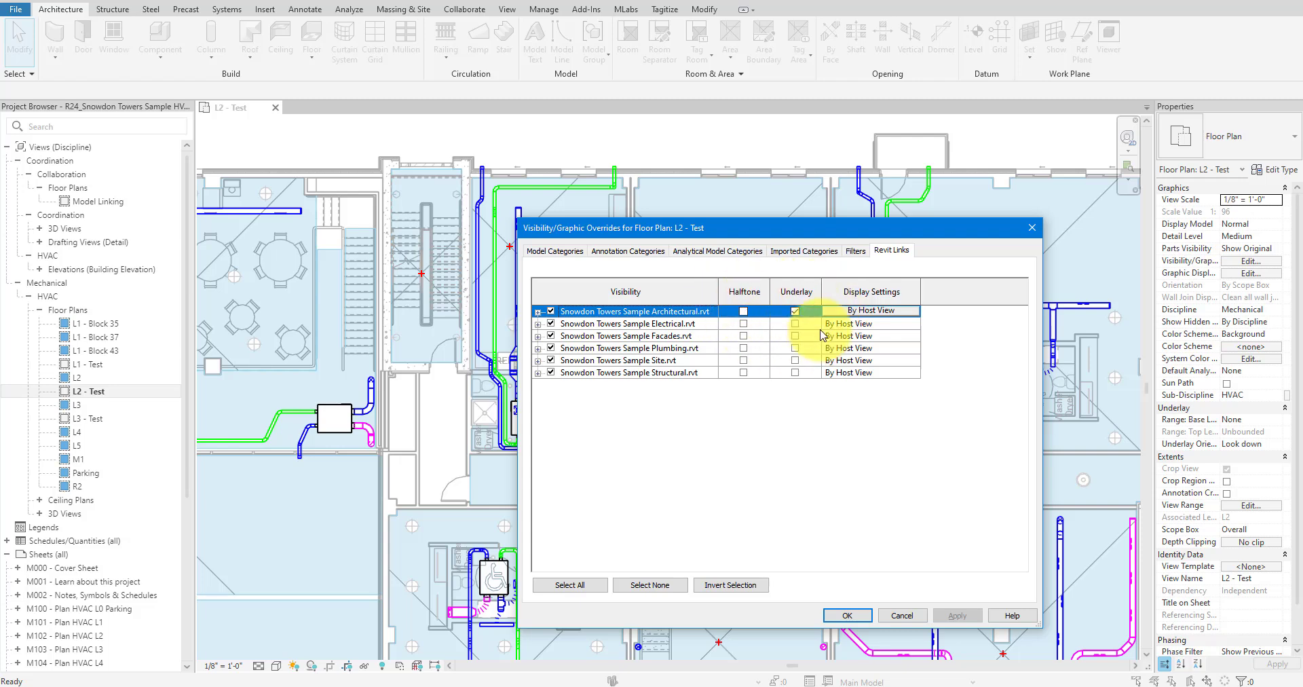
click(795, 311)
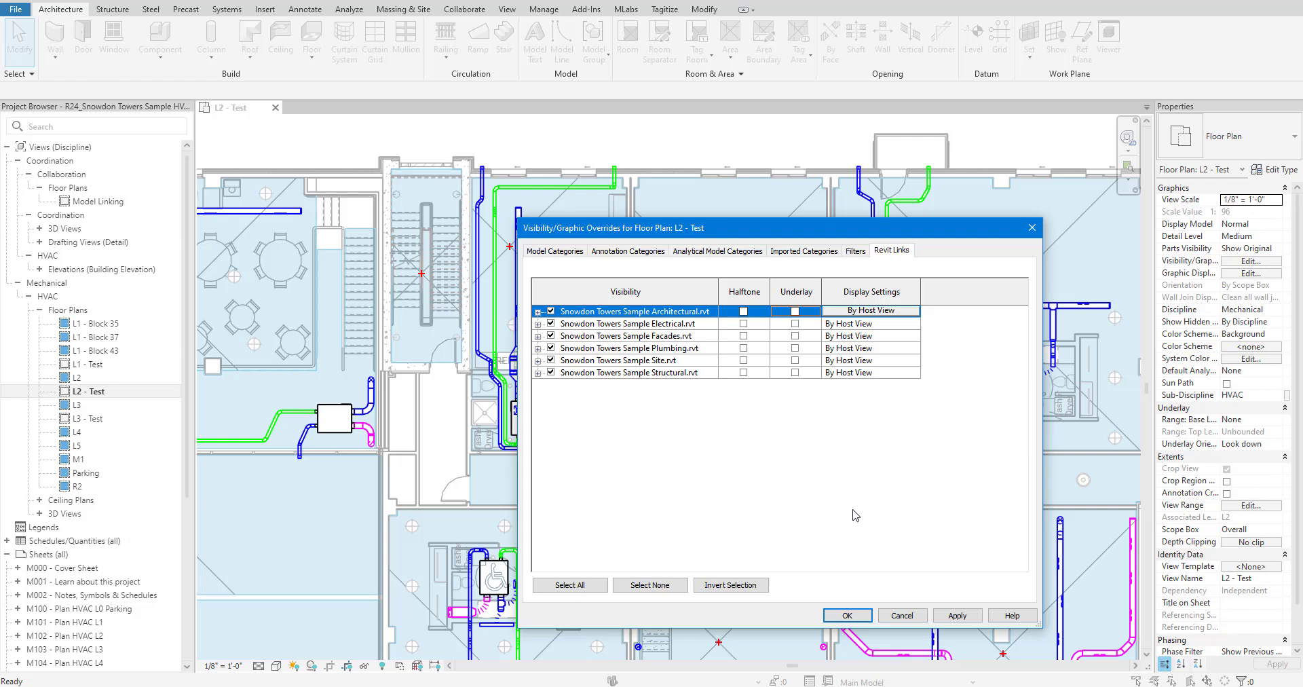
click(847, 615)
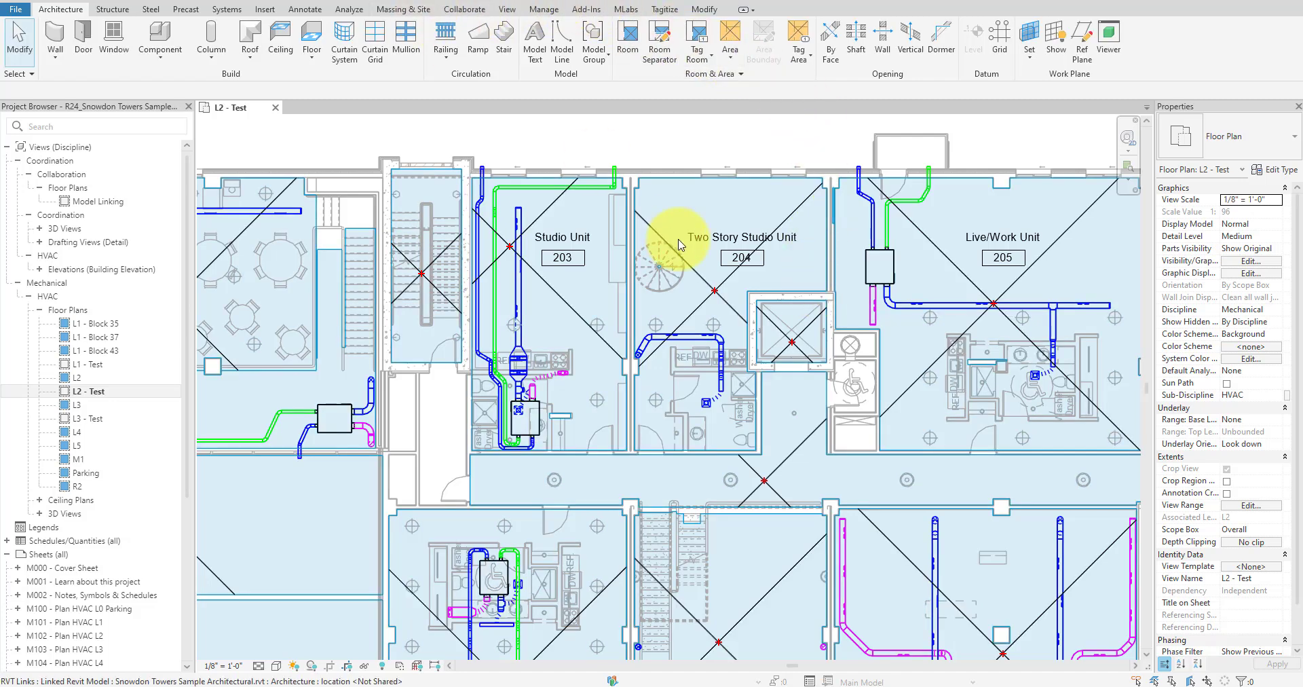
Step: Run Tag All Not Tagged with Room Tags so every remaining linked room gets a tag
scroll(676, 238, down, 2)
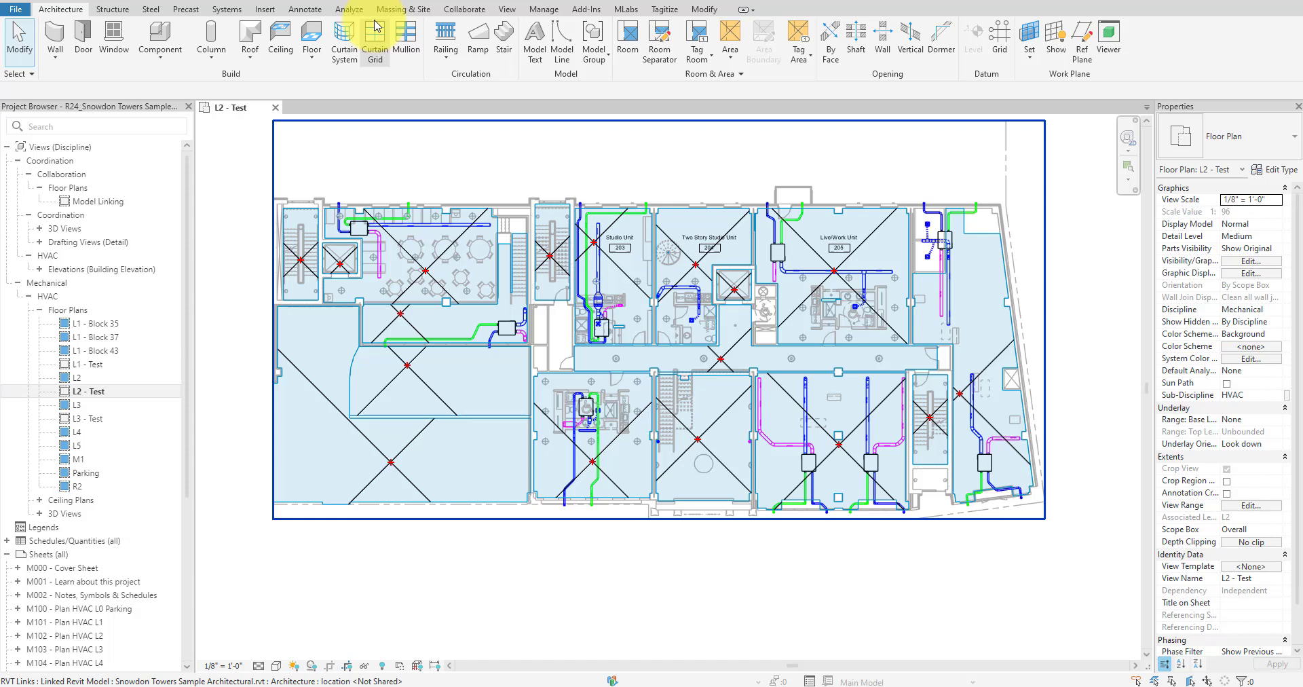
click(304, 9)
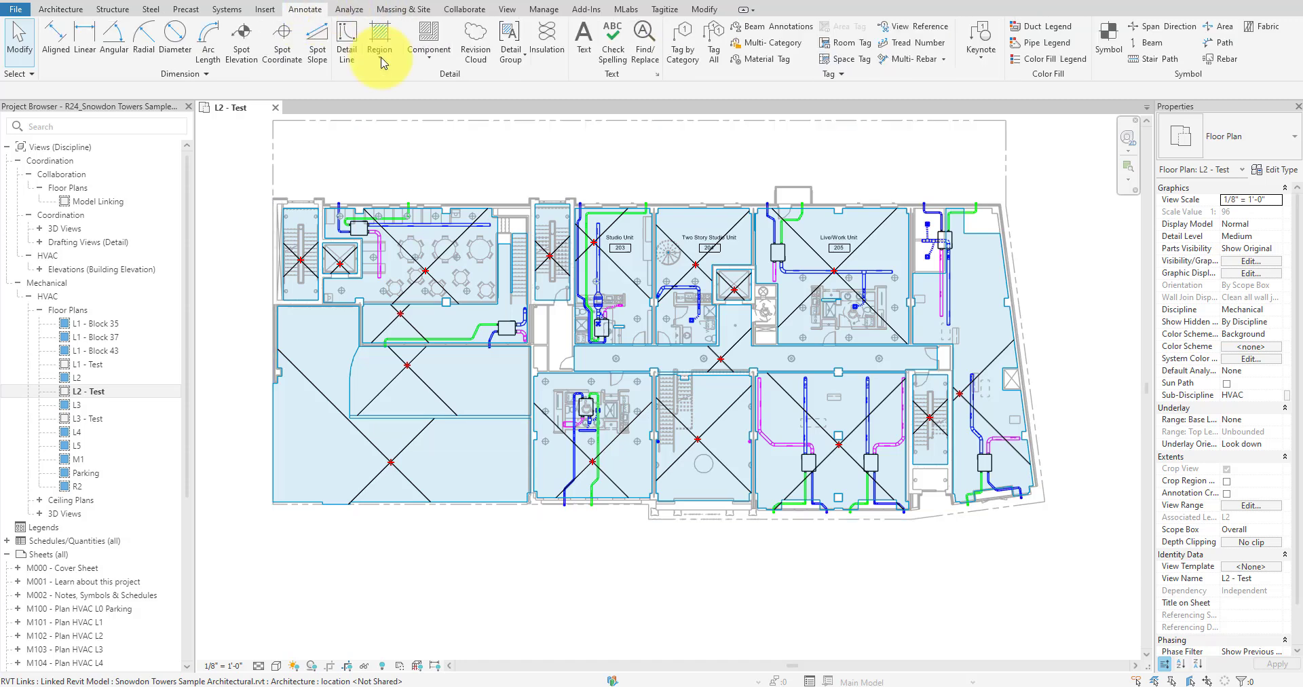
click(713, 48)
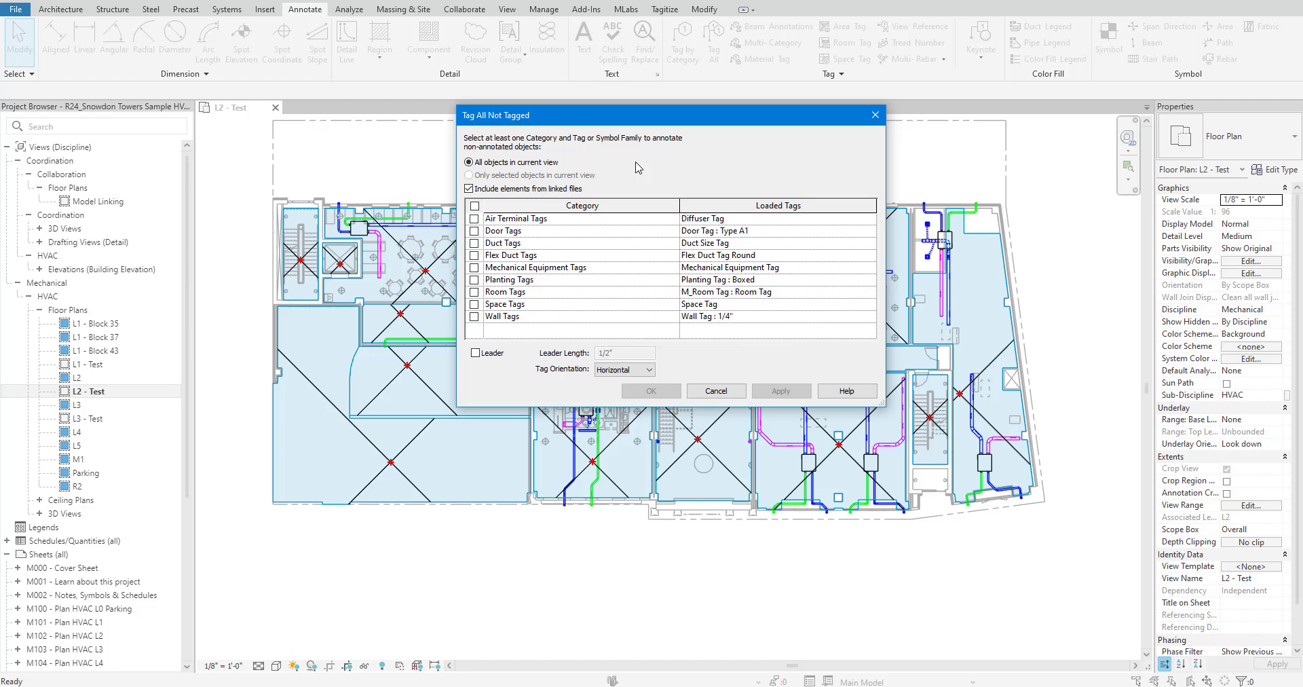
click(505, 293)
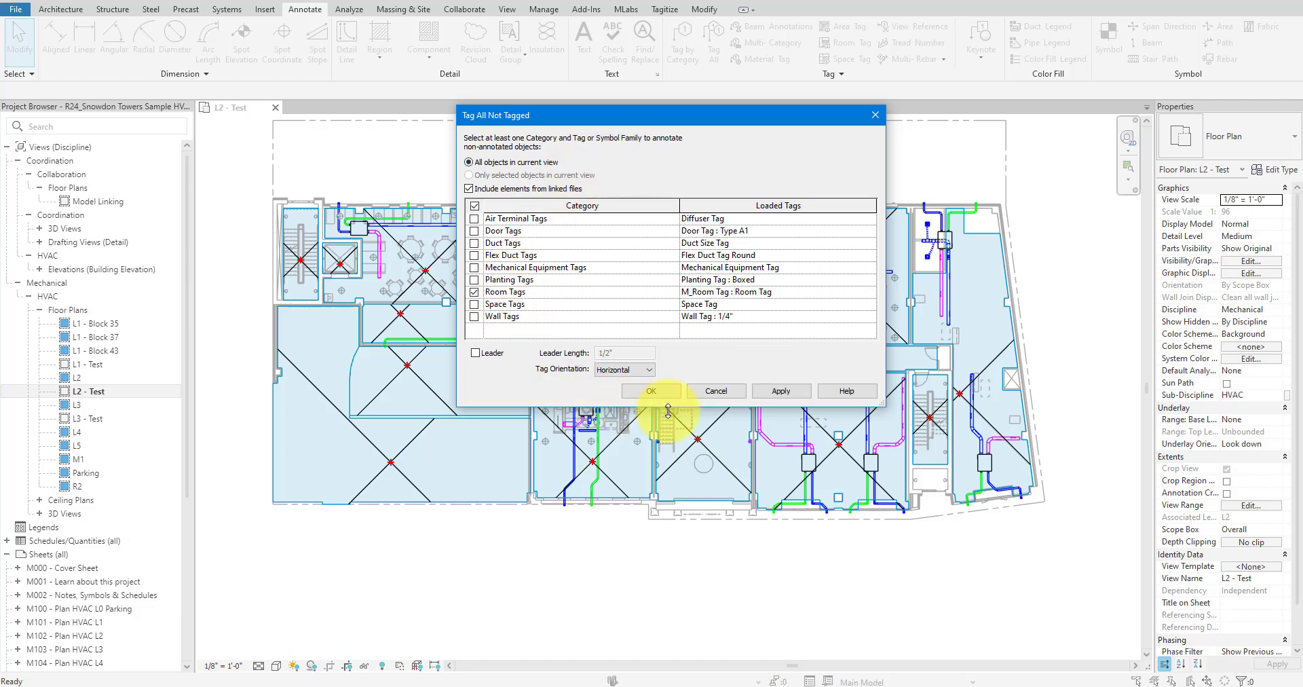
click(653, 390)
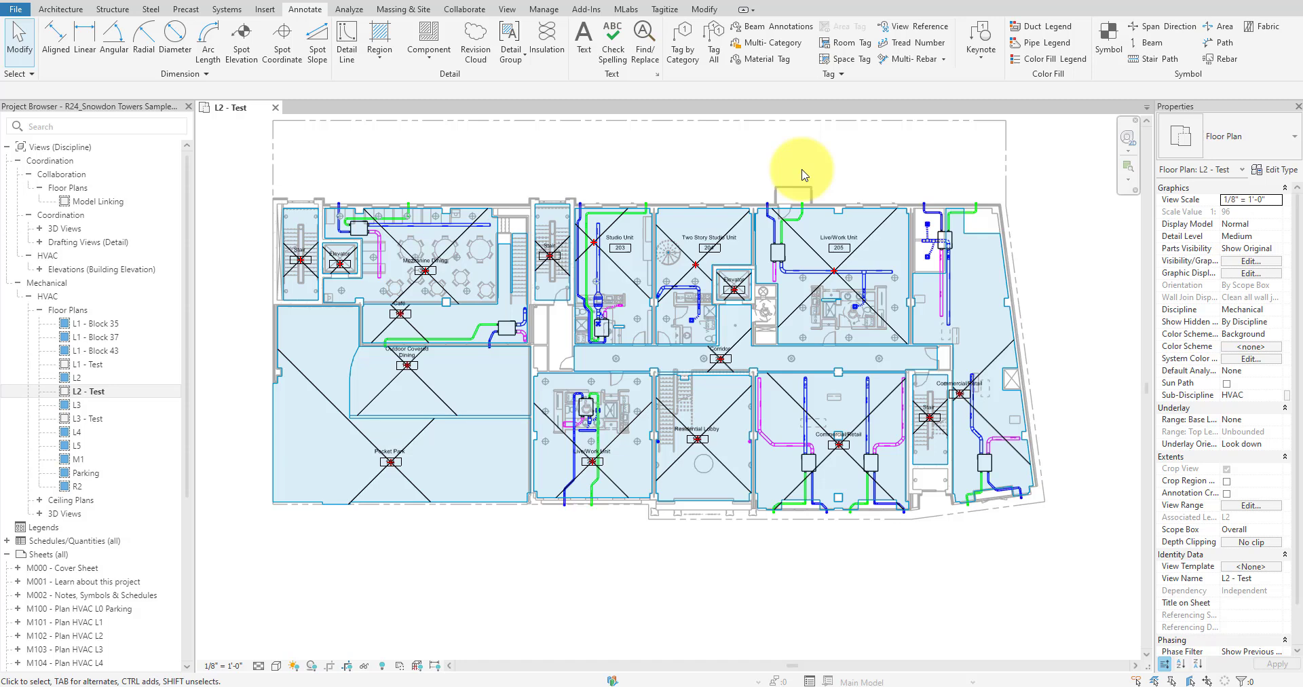
Step: Inspect the new Mezzanine Dining room tag by selecting it with the linked dining table
scroll(448, 252, up, 5)
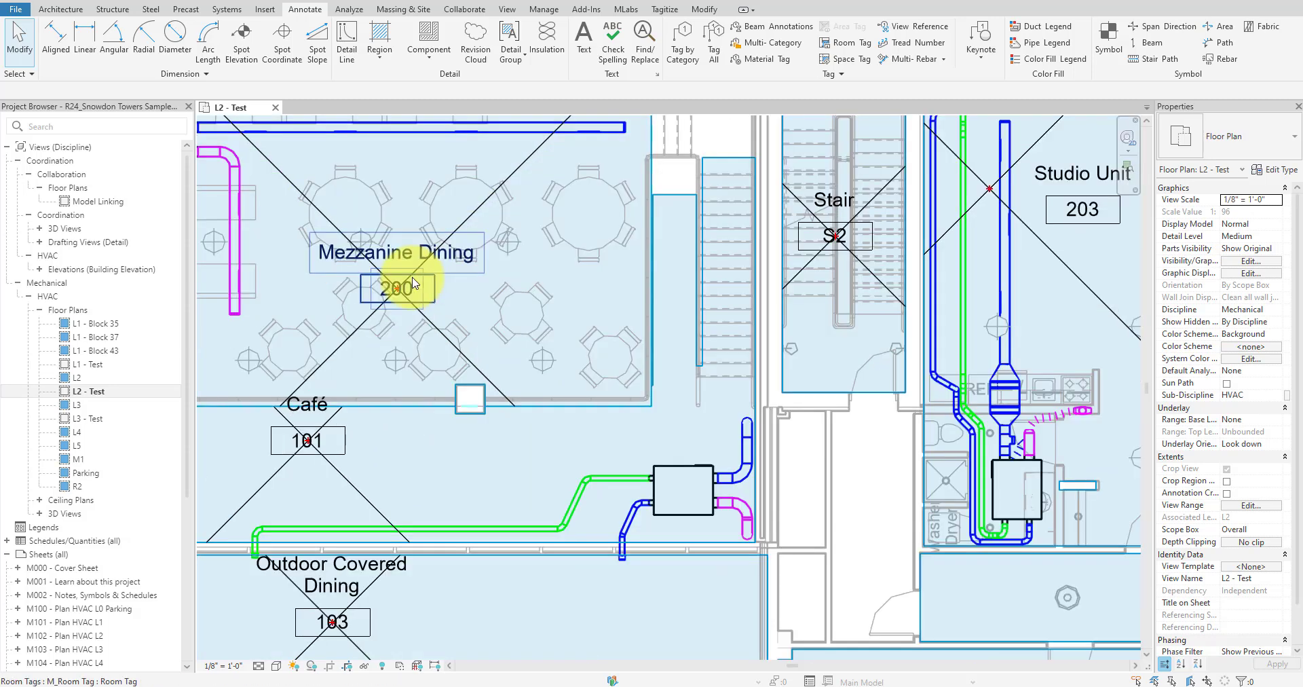
scroll(397, 234, down, 3)
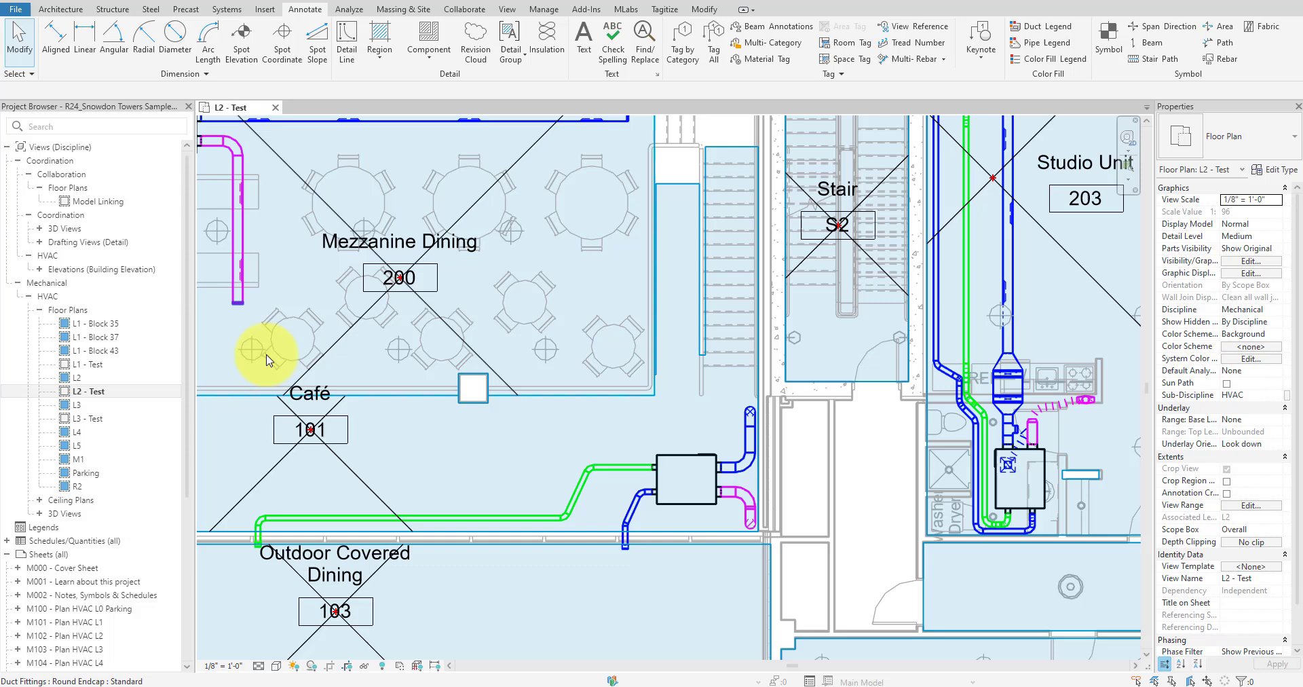
click(395, 230)
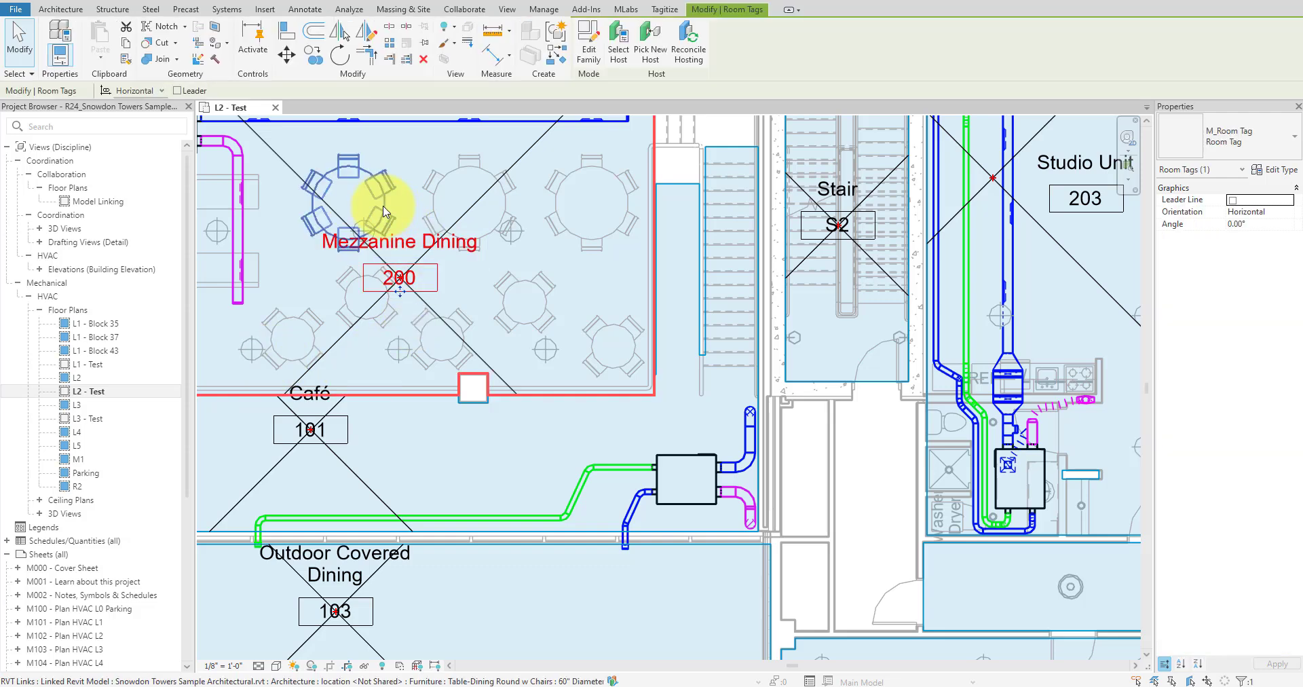
ctrl+click(386, 210)
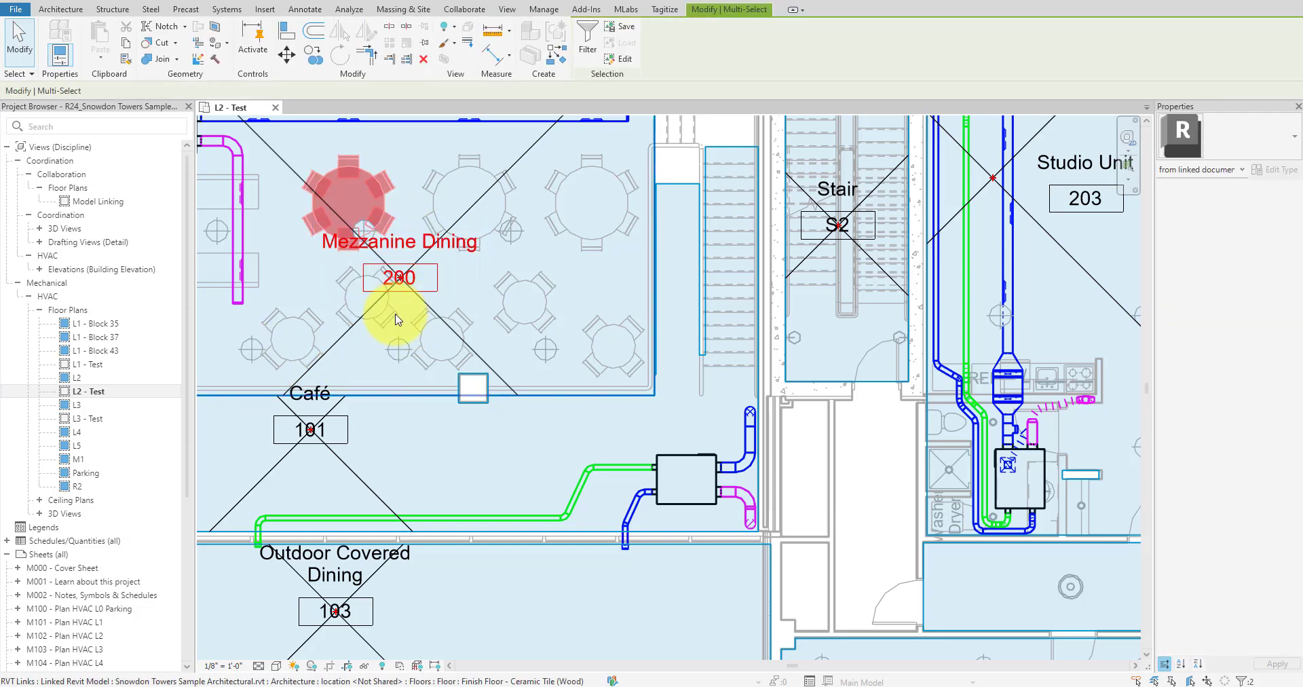
scroll(455, 291, down, 3)
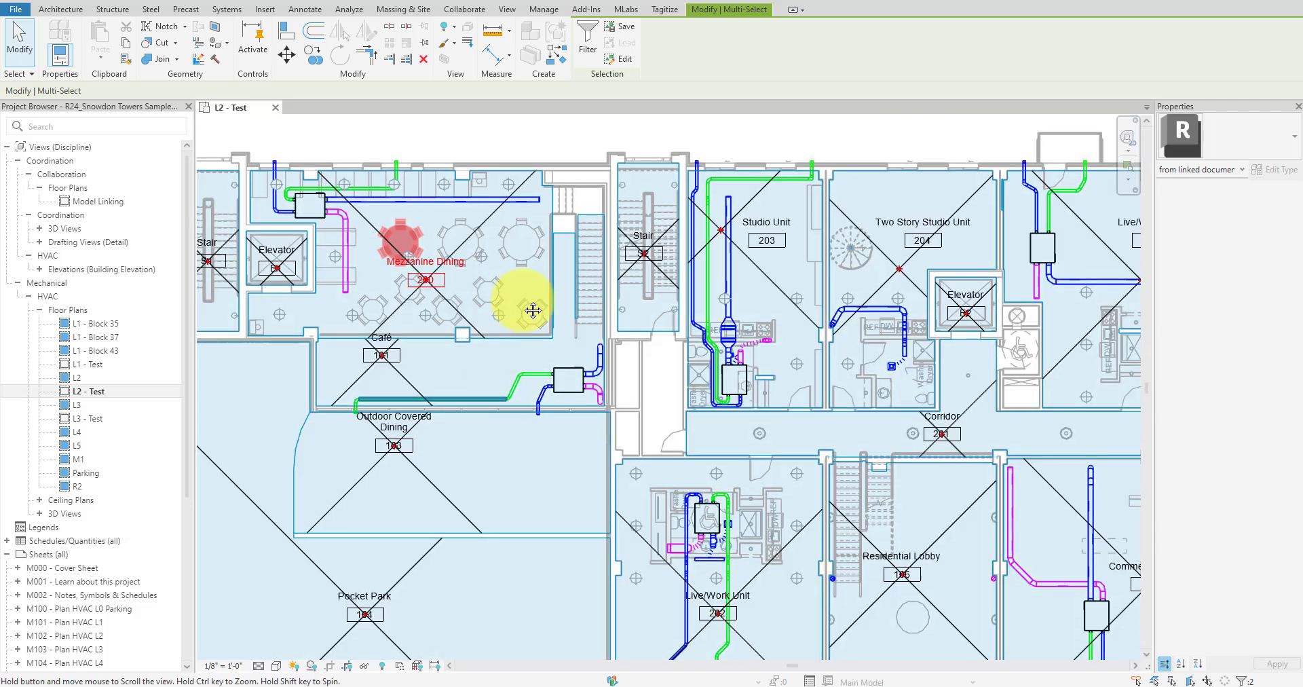
scroll(597, 271, up, 2)
scroll(910, 452, up, 2)
Step: Select the Live/Work Unit room tag with its pipe run, then pan to surrounding rooms
click(757, 364)
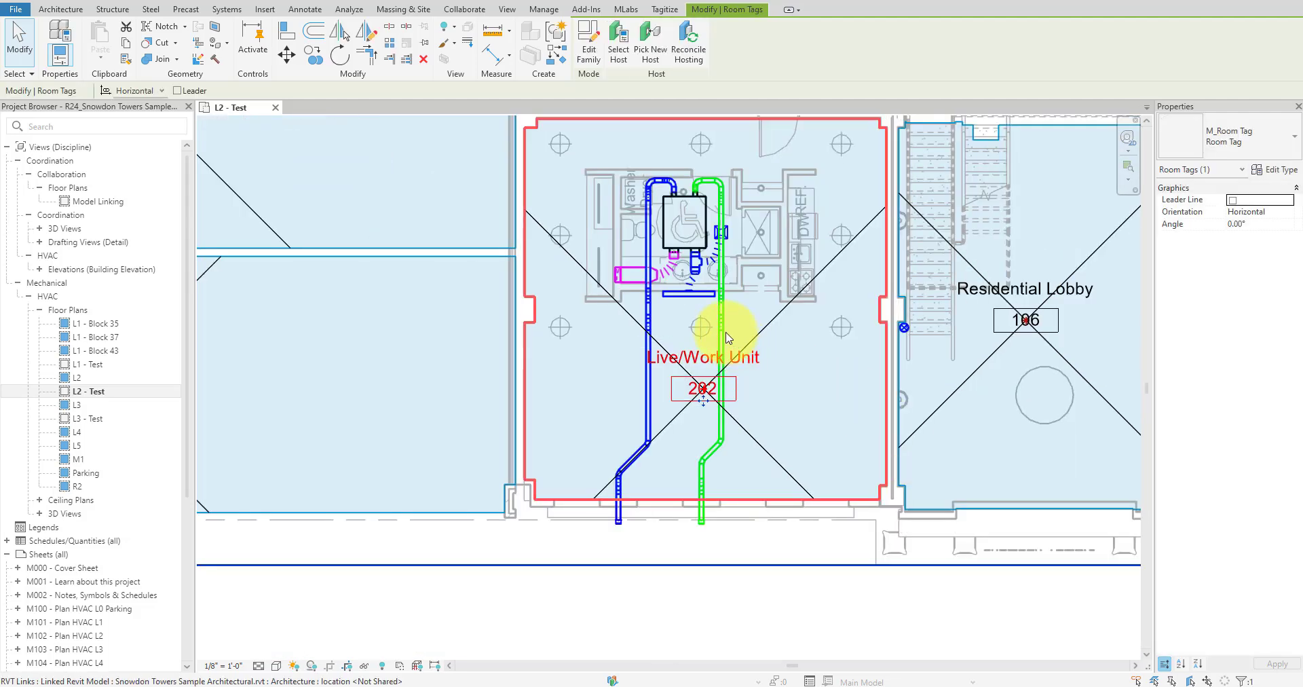
key(Tab)
ctrl+click(720, 335)
scroll(692, 450, down, 3)
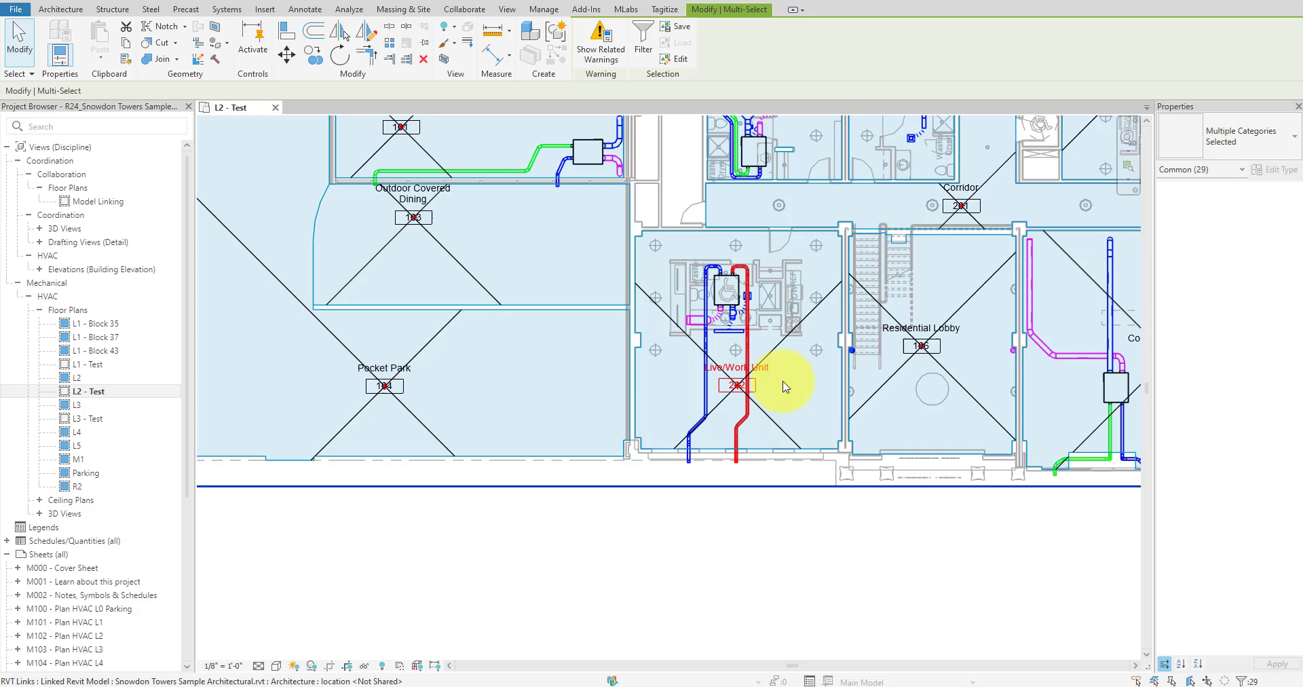
mouse_move(781, 378)
middle_down()
mouse_move(664, 378)
mouse_move(553, 475)
mouse_move(497, 430)
mouse_move(466, 501)
middle_up()
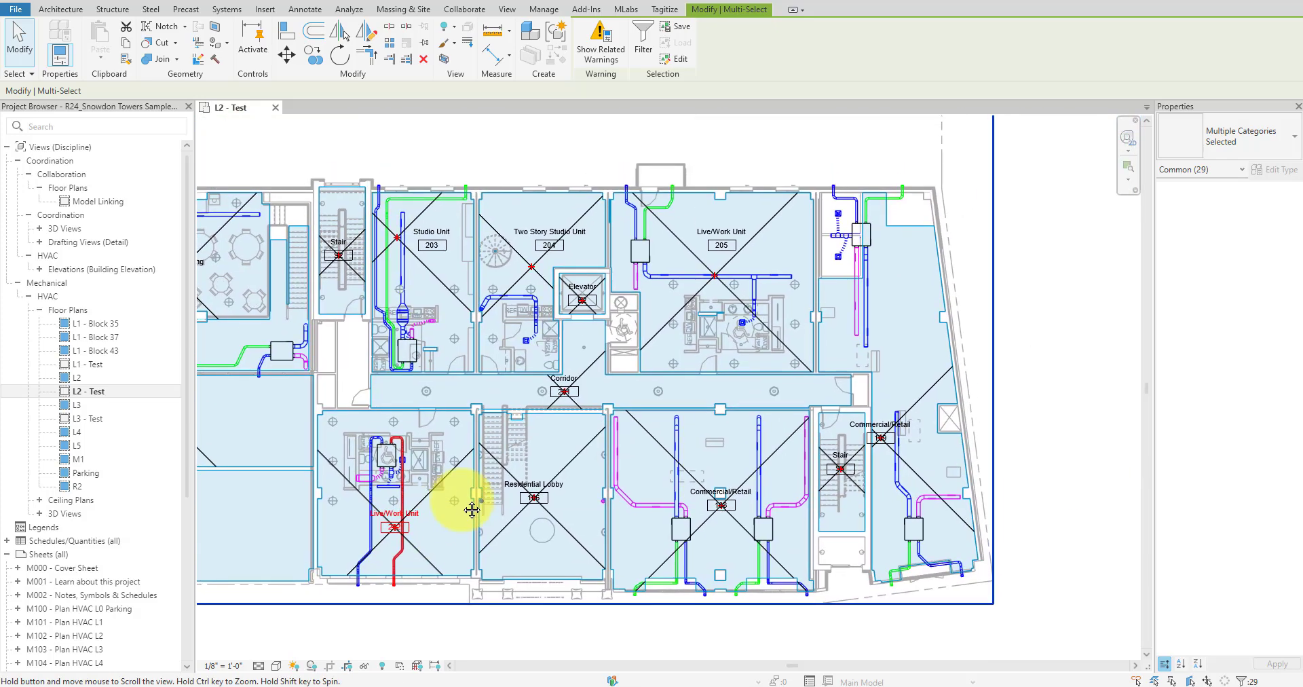
scroll(634, 495, down, 4)
click(87, 418)
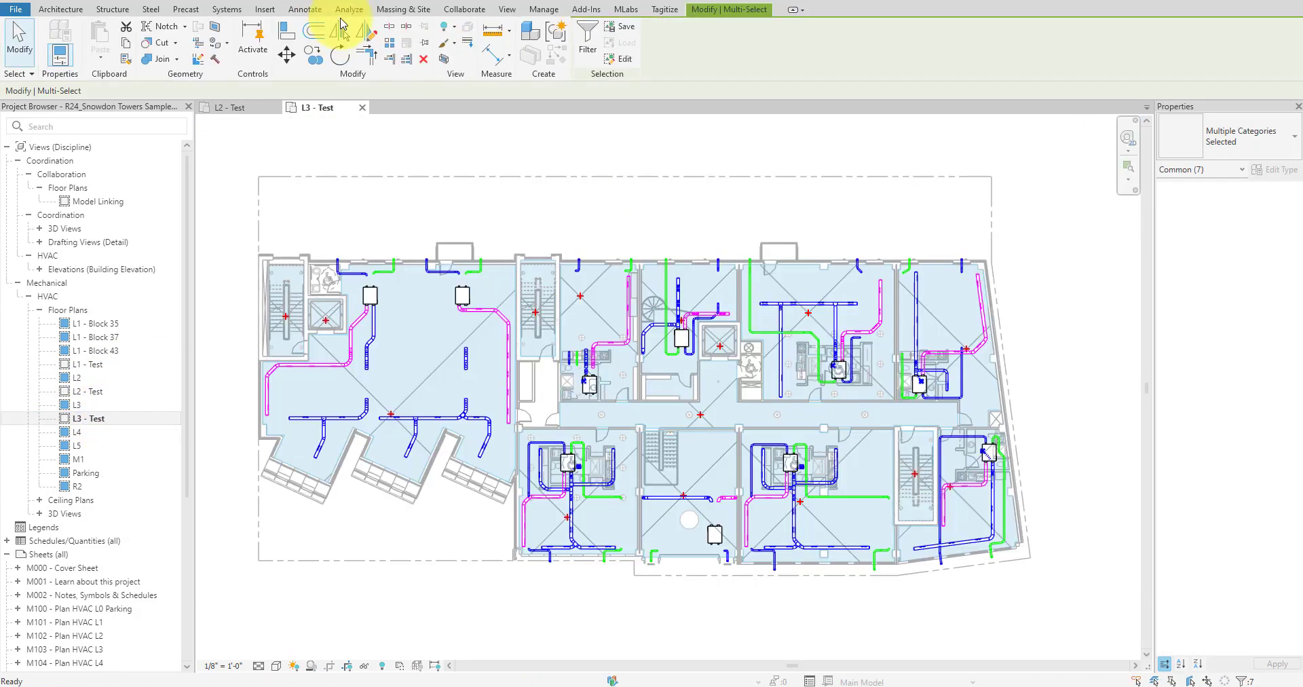
click(305, 9)
click(716, 60)
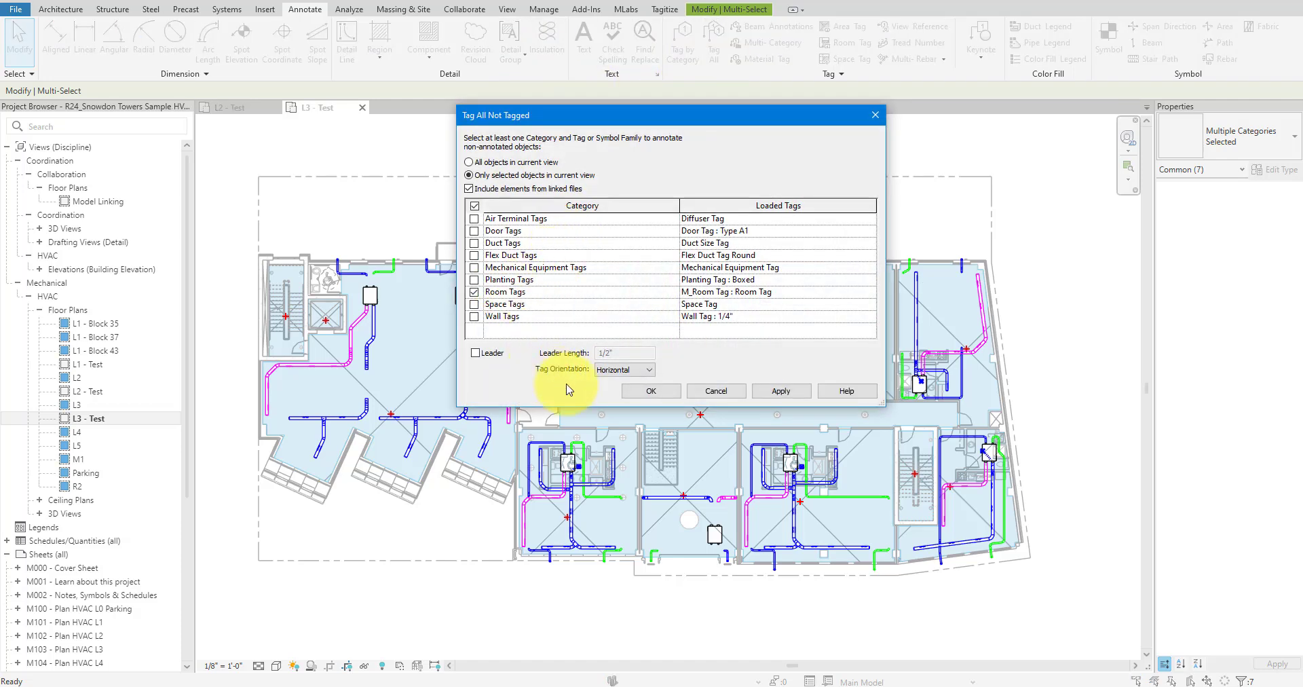
click(648, 391)
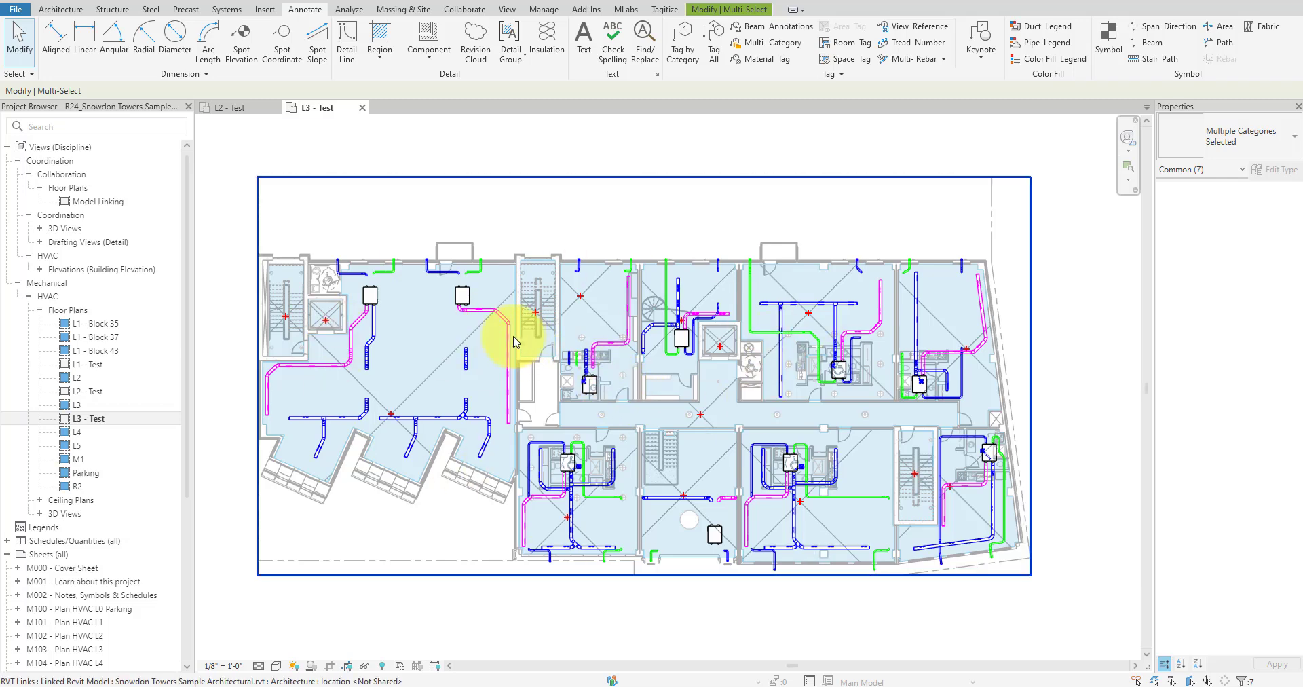
Step: Back on L2 - Test, move Commercial/Retail tag 109 up and right within its room
click(234, 108)
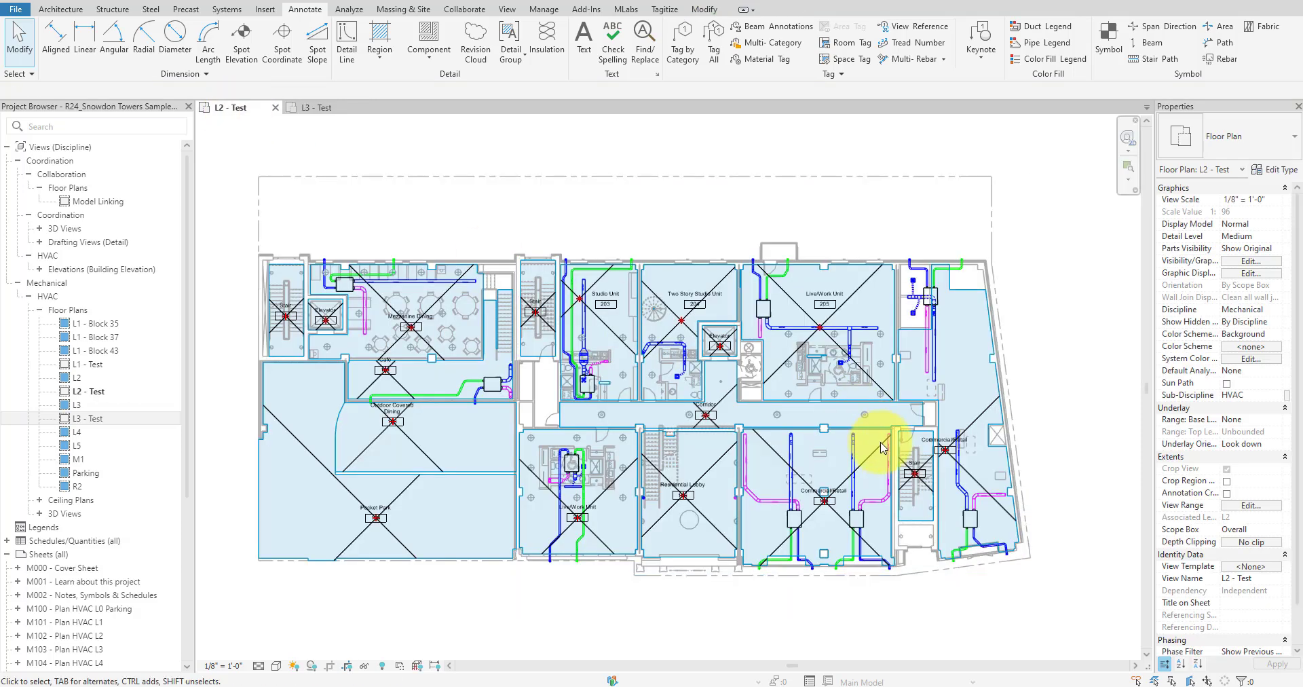
scroll(874, 441, up, 5)
click(963, 420)
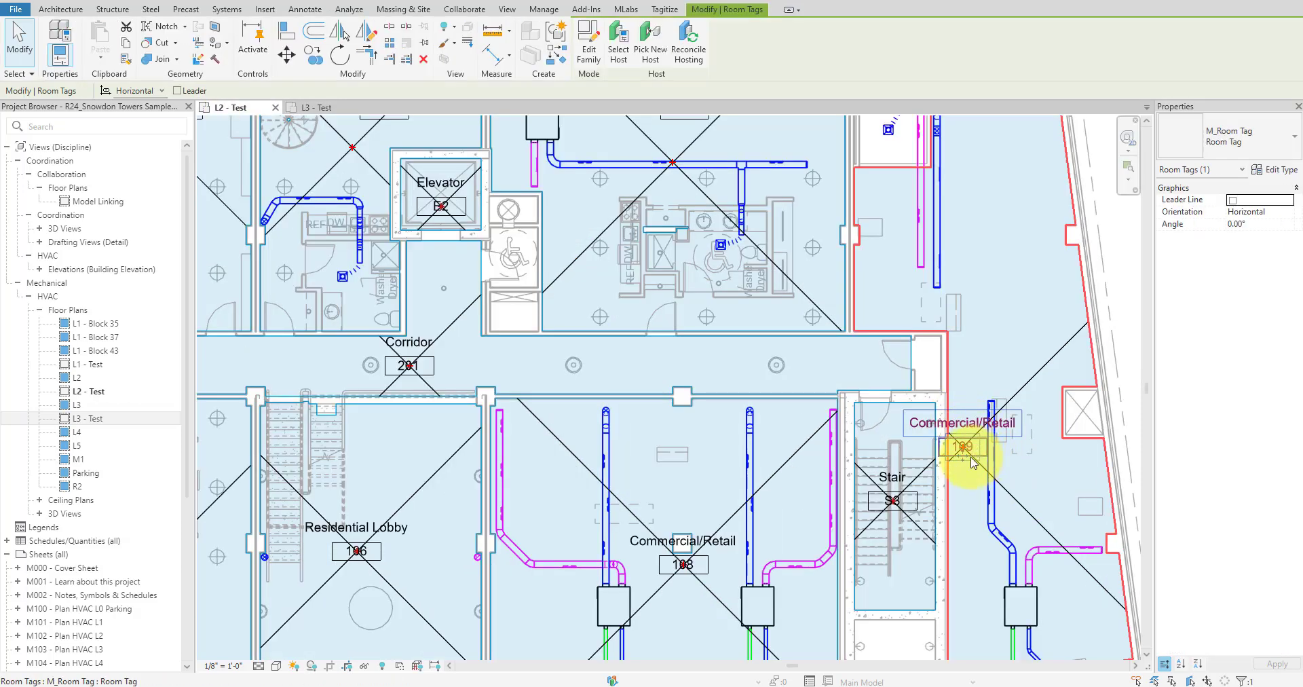
drag(963, 451, 1031, 358)
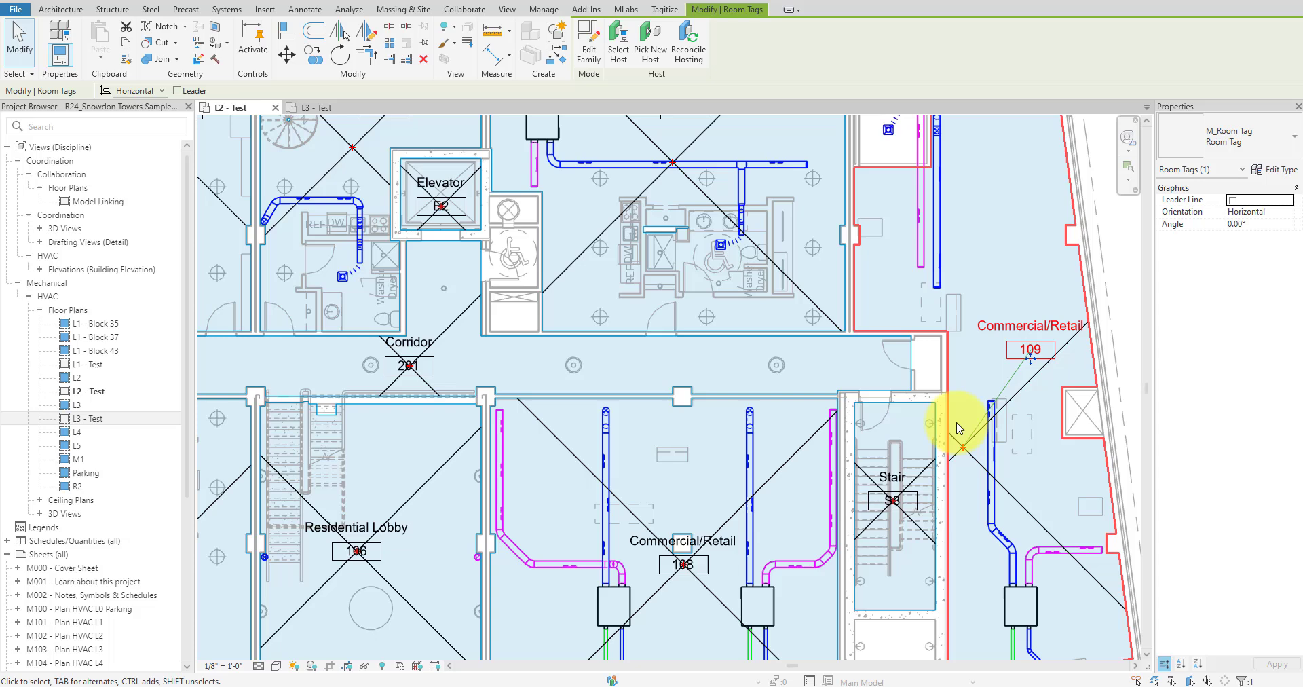
scroll(882, 428, down, 4)
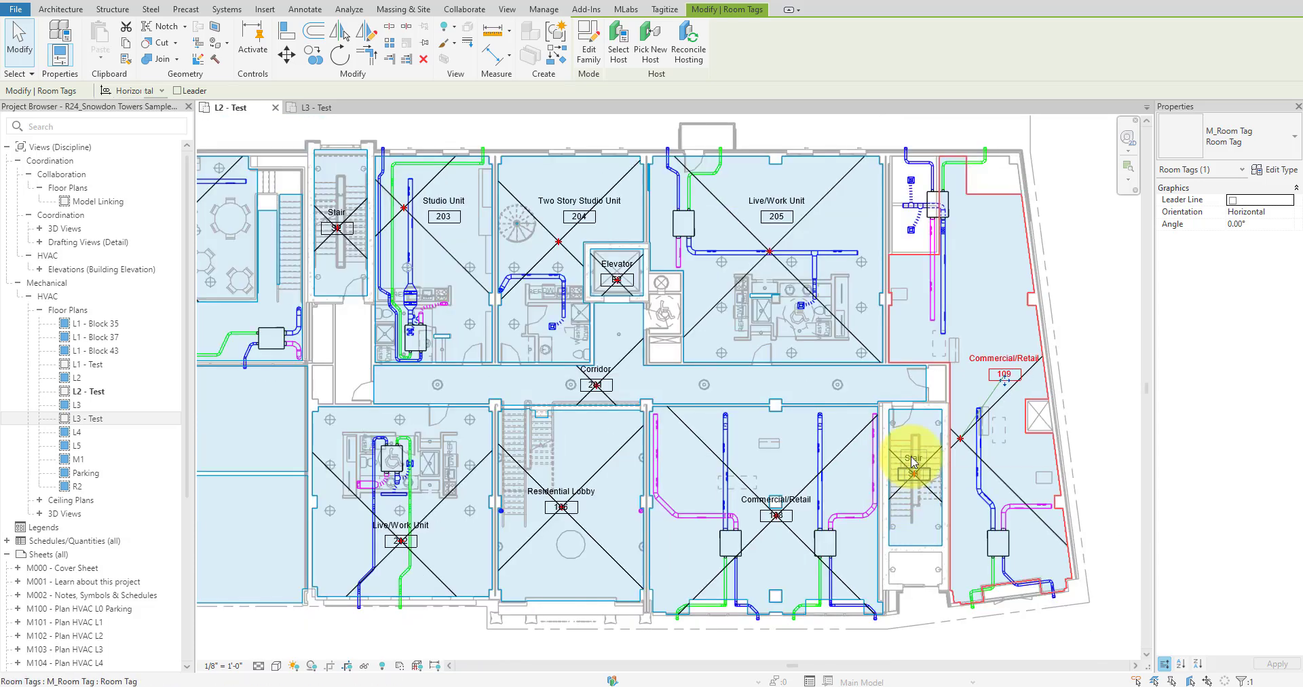
drag(913, 462, 920, 621)
click(787, 404)
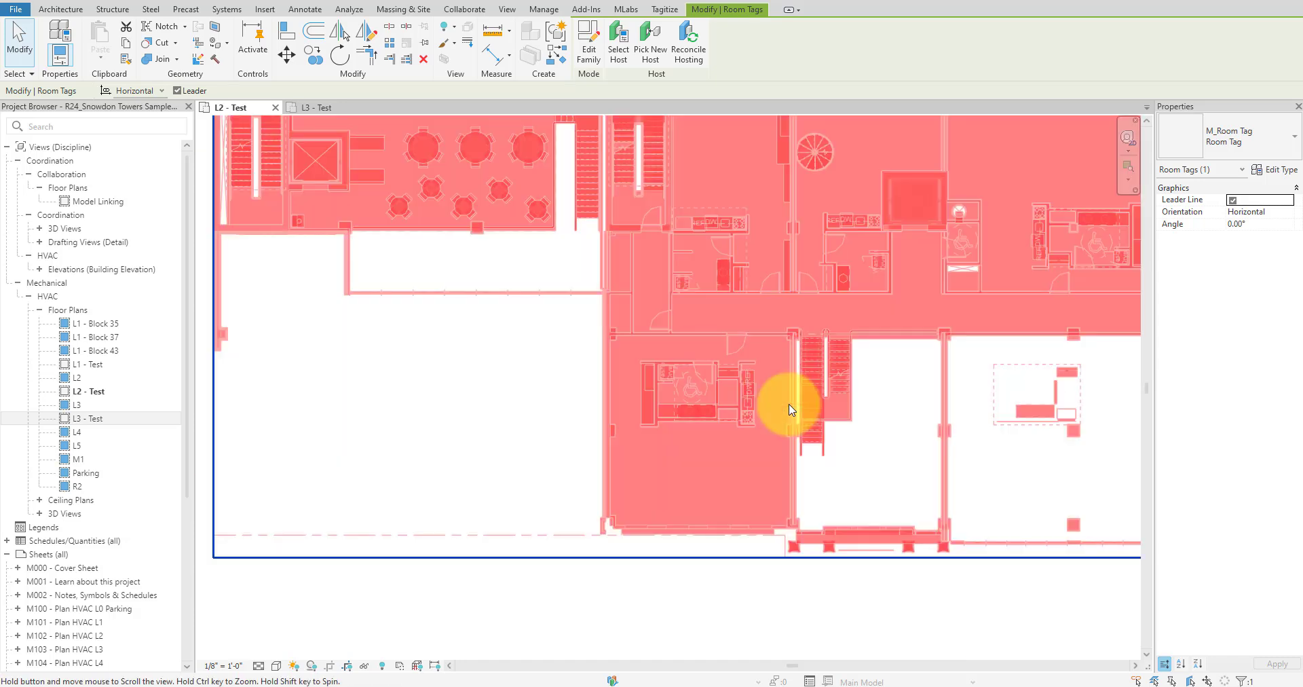
scroll(628, 355, up, 5)
Step: Move the Mezzanine Dining tag above the plan on a leader and lower the Outdoor Covered Dining tag
key(Escape)
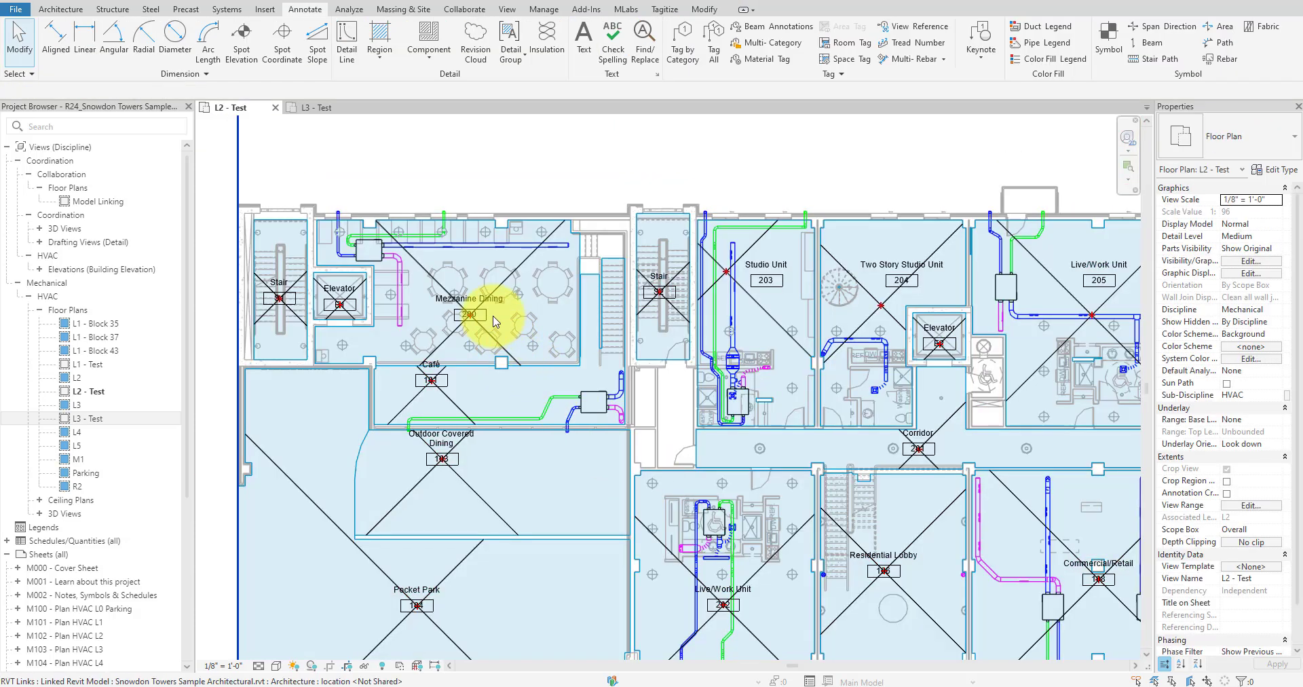
click(470, 312)
drag(470, 312, 480, 175)
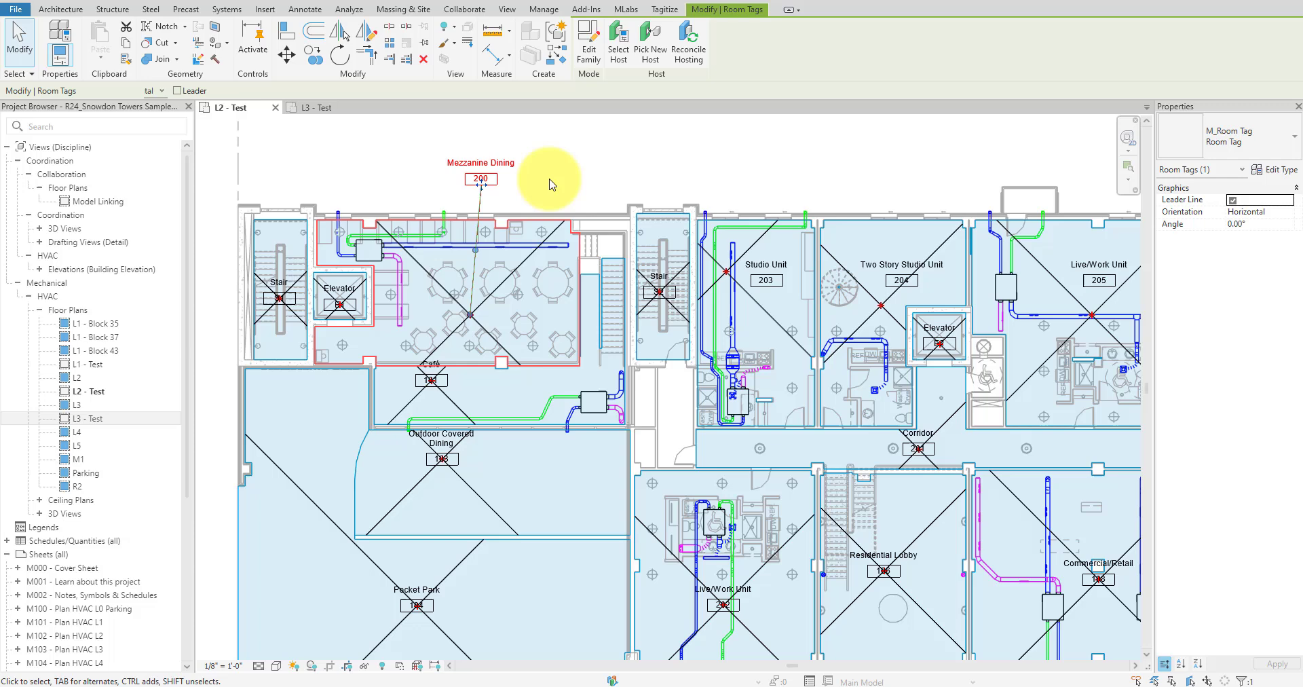
click(561, 174)
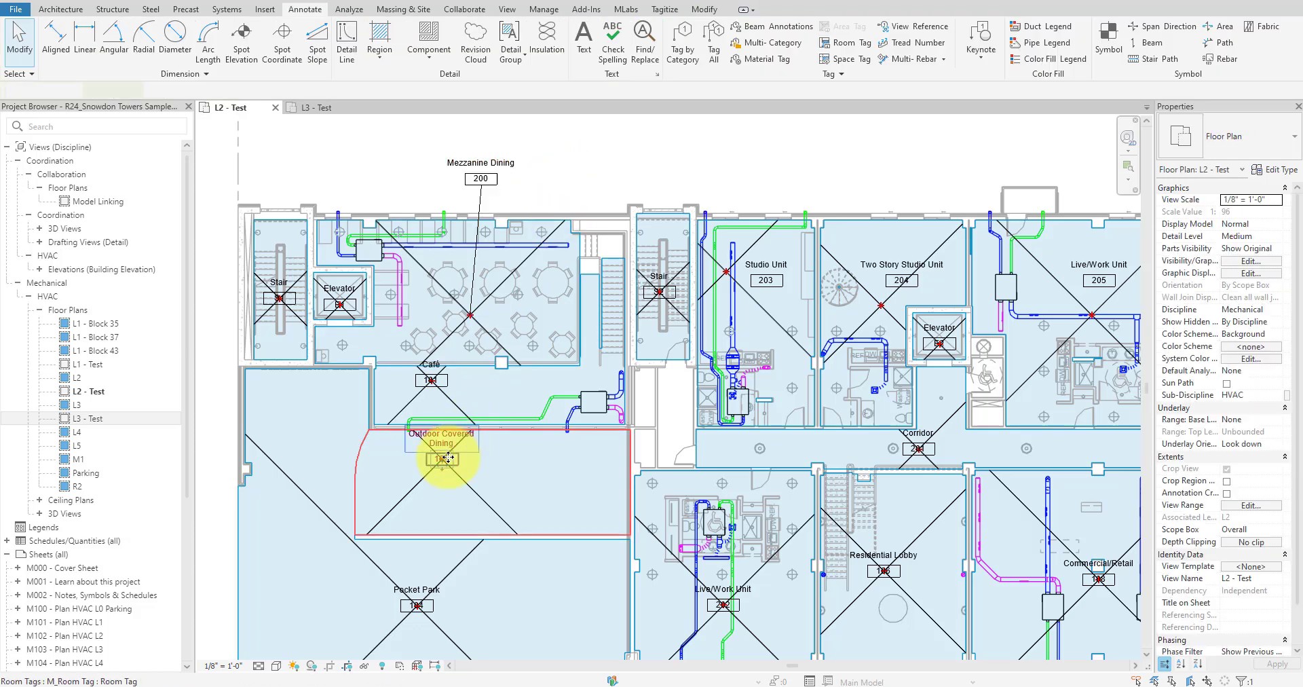
drag(448, 458, 515, 494)
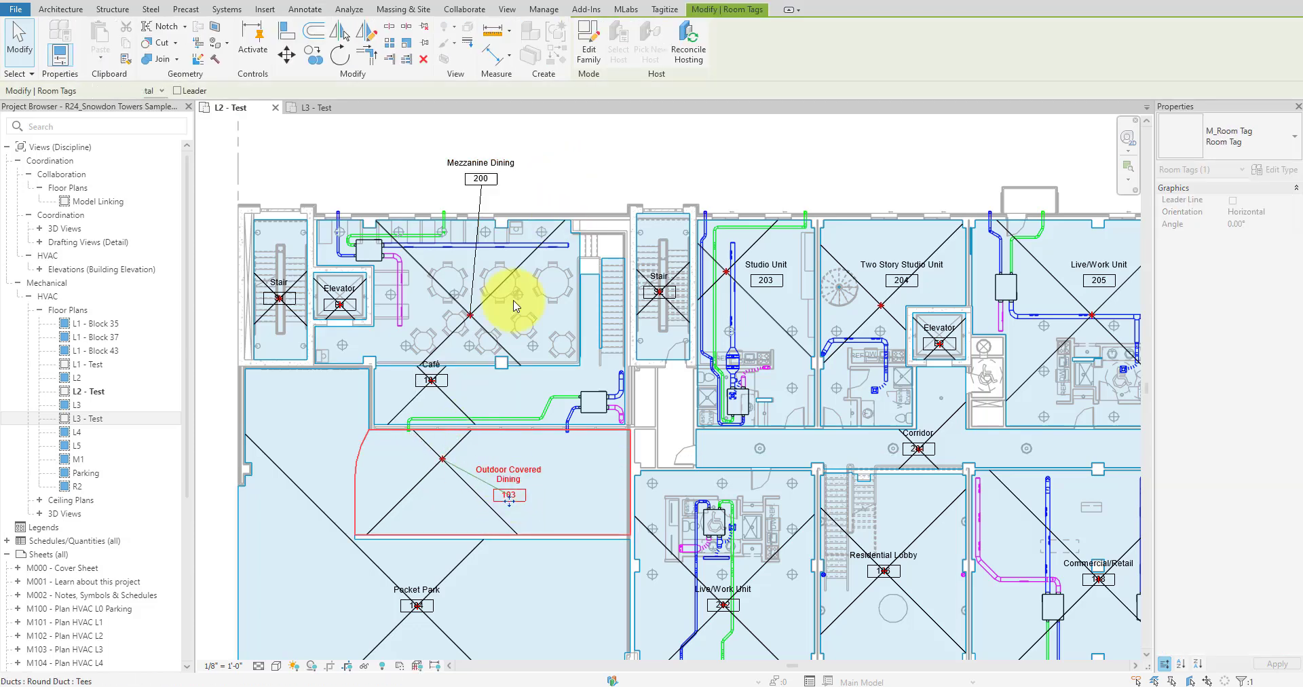
click(551, 193)
scroll(580, 185, down, 2)
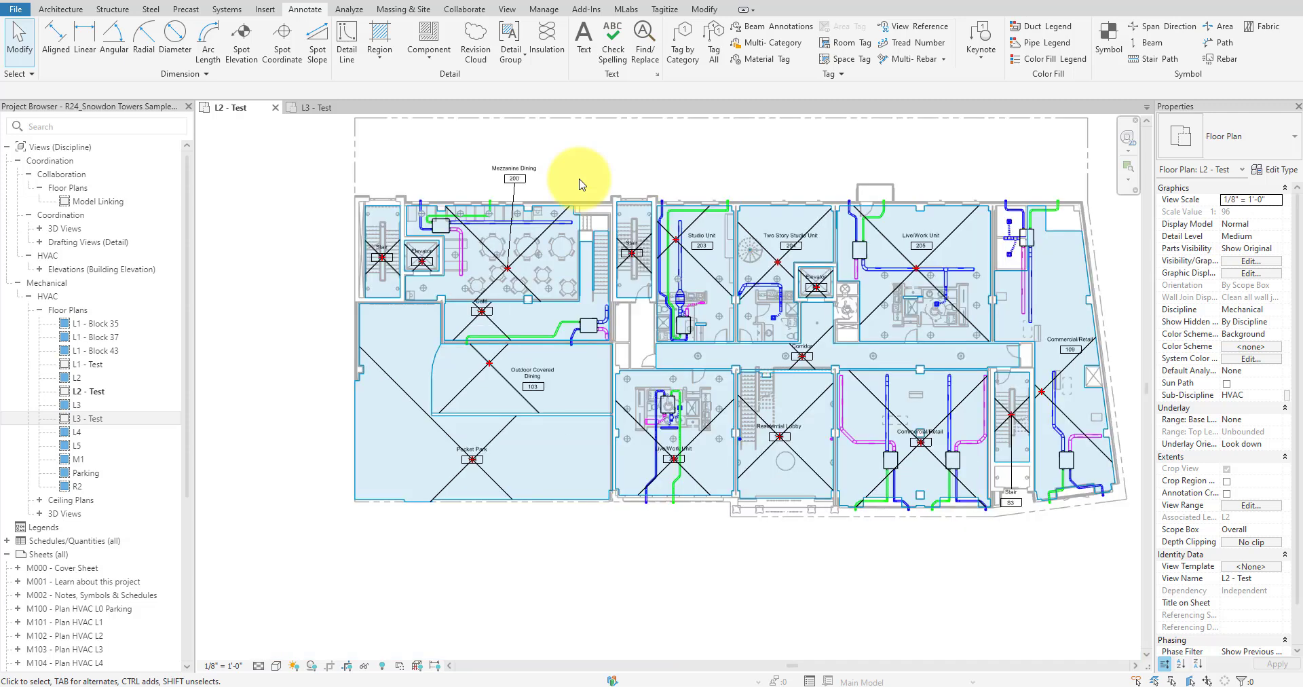
Step: Switch the ribbon to the Tagitize tab
scroll(581, 184, up, 2)
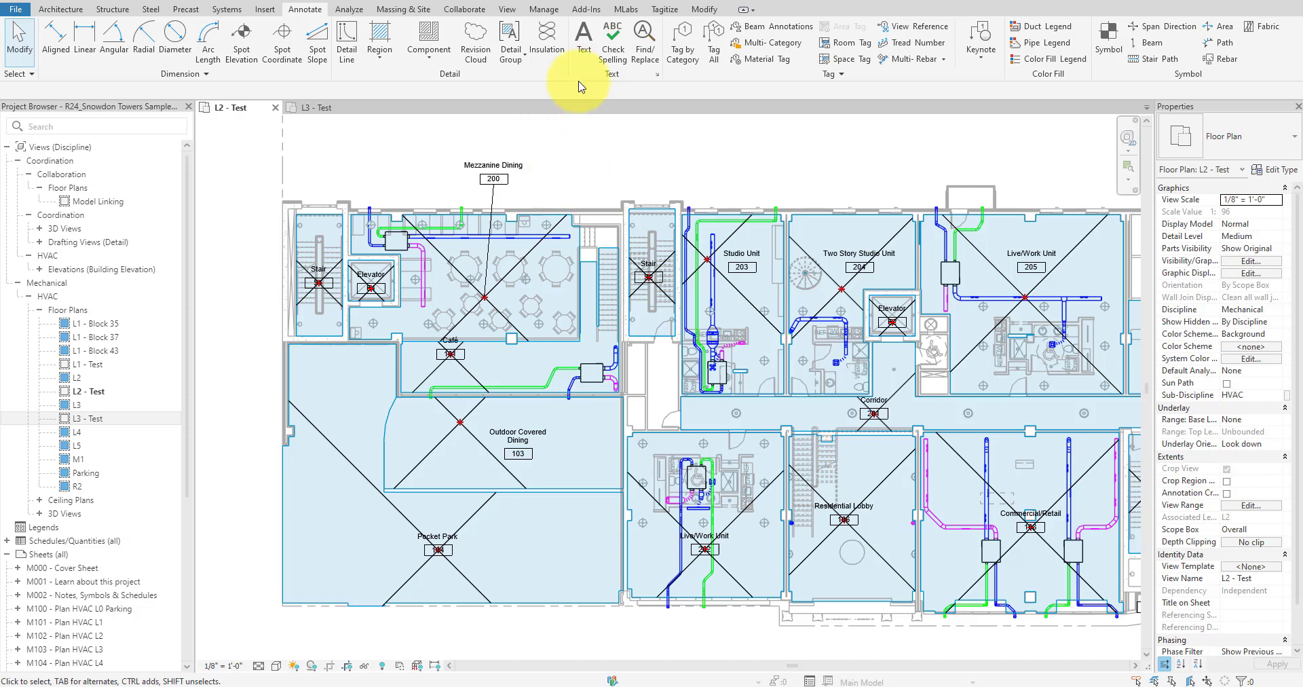
click(664, 9)
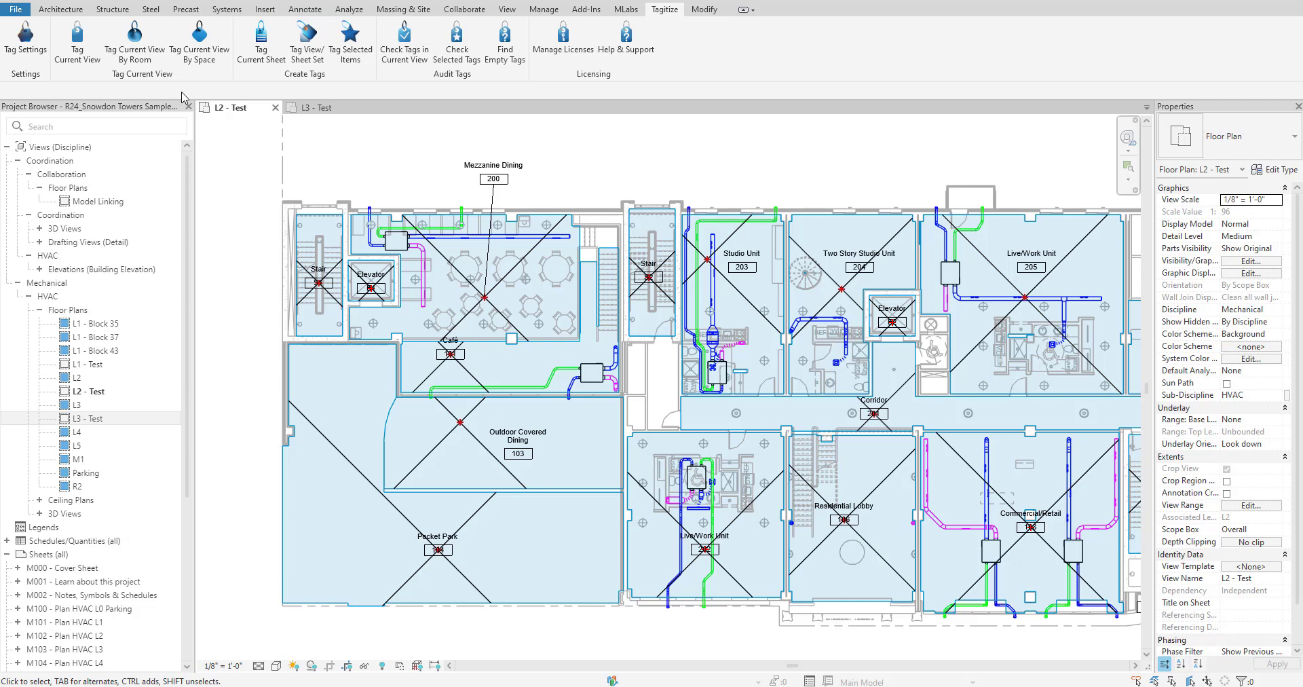
Step: Undo back to before the room tagging and zoom to fit the plan (ZF)
right_click(116, 2)
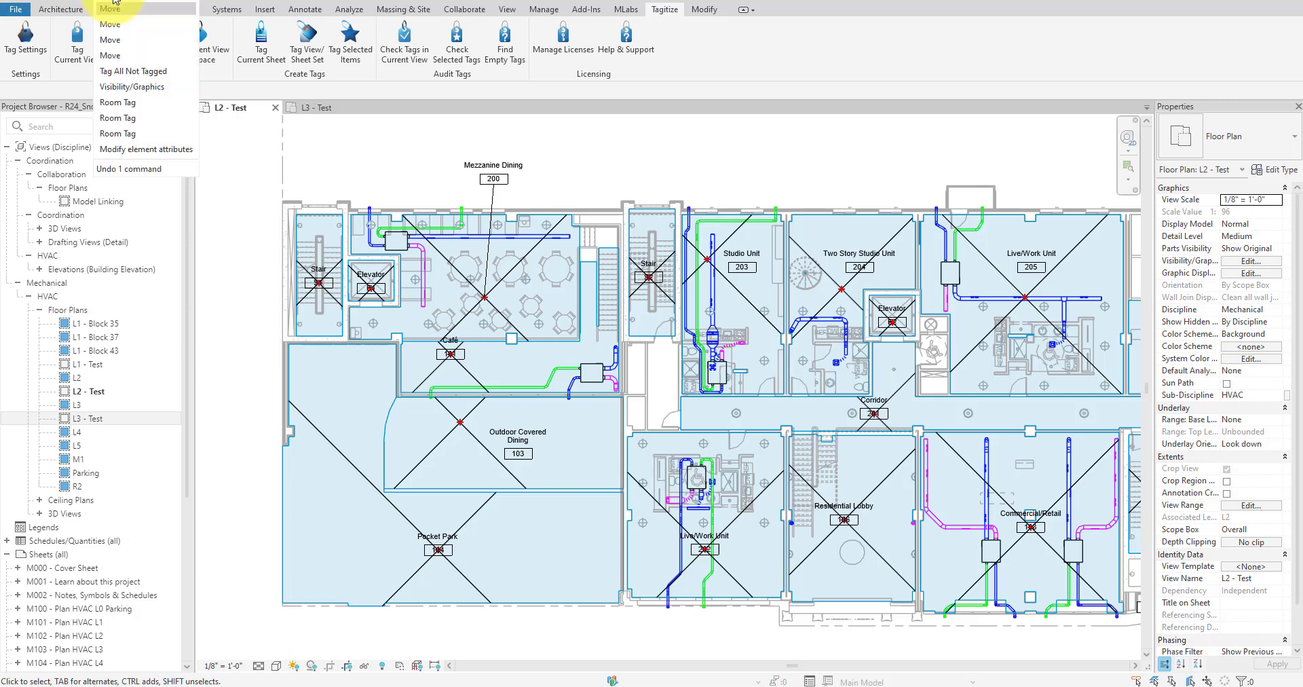
click(257, 167)
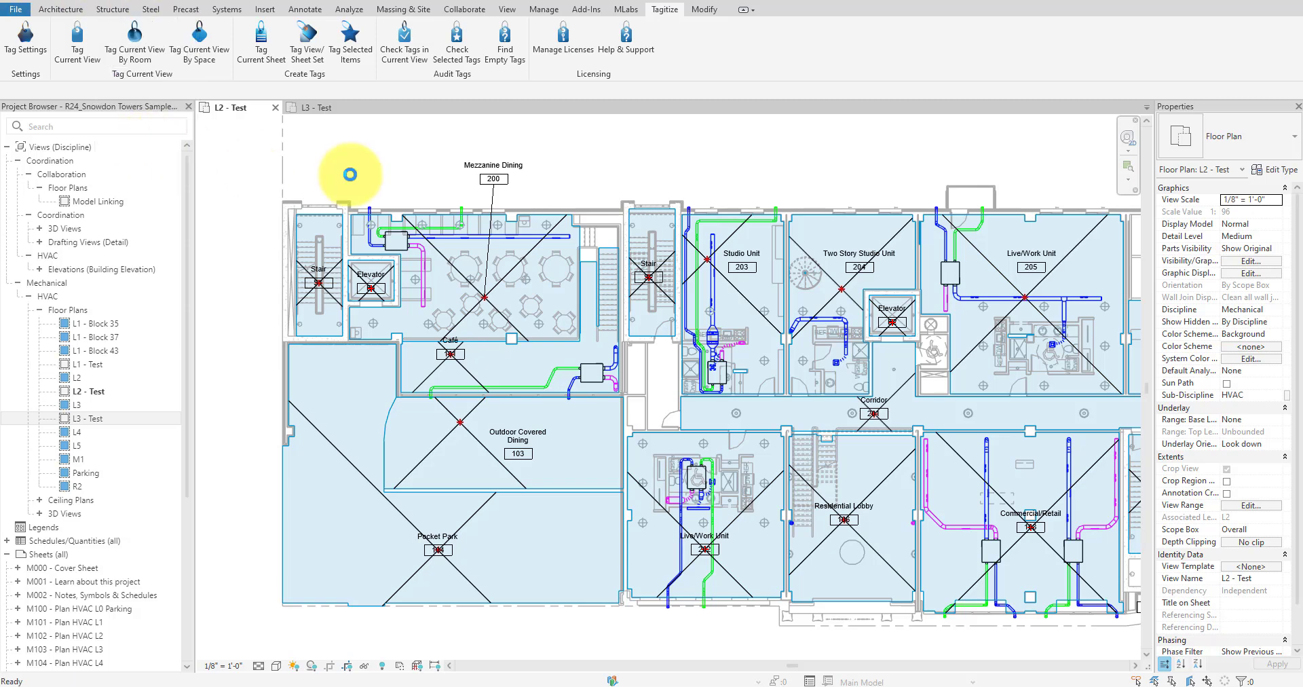
key(z)
key(f)
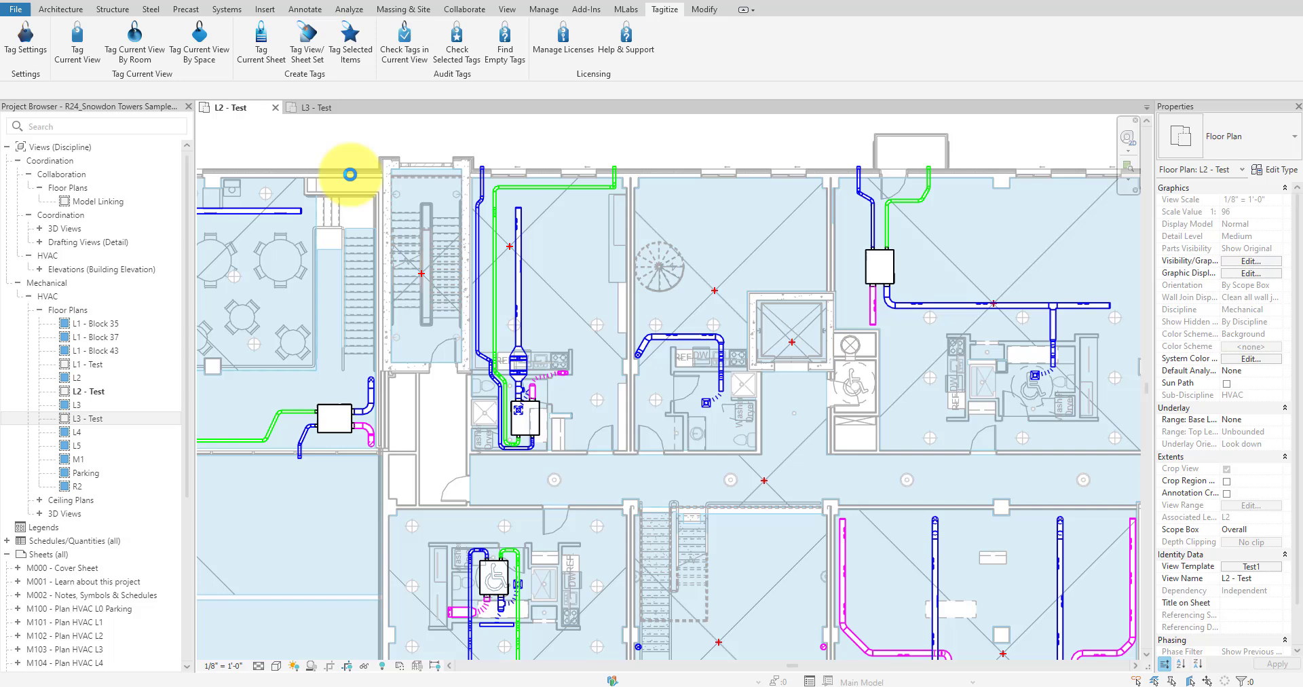
Step: Review the Revit Links tab in Visibility/Graphics (VV), then close the dialog
key(v)
key(v)
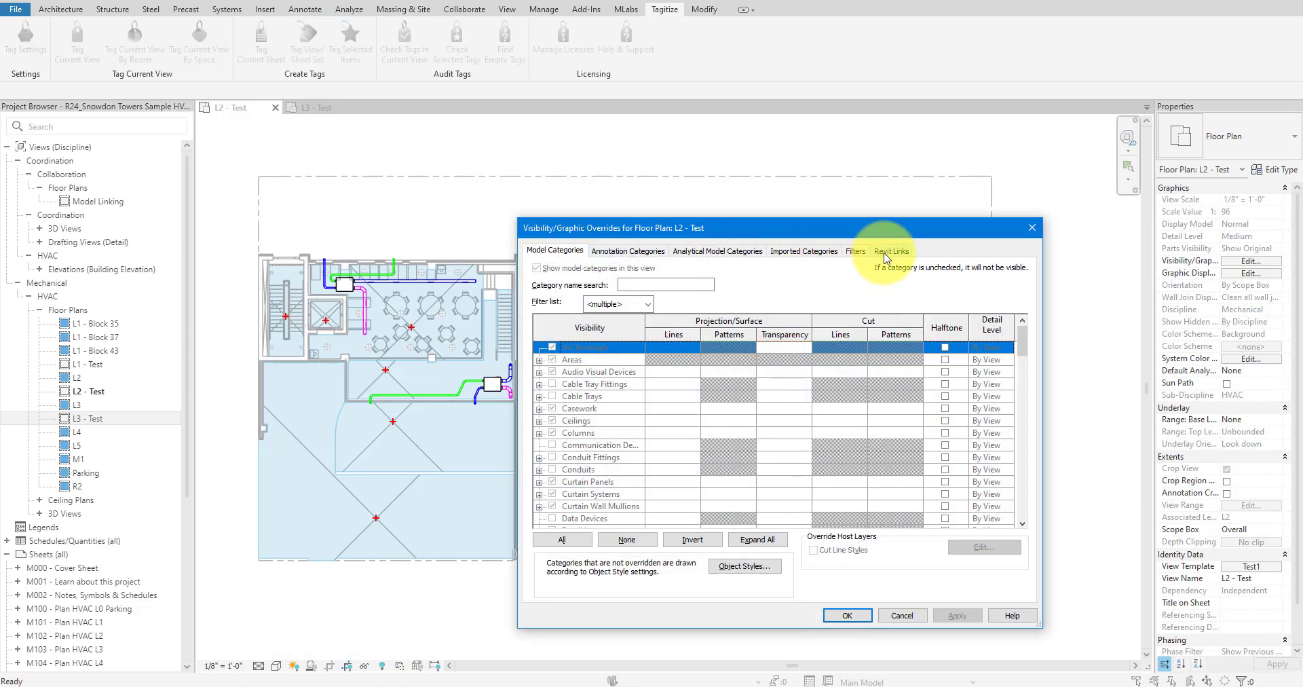
click(891, 250)
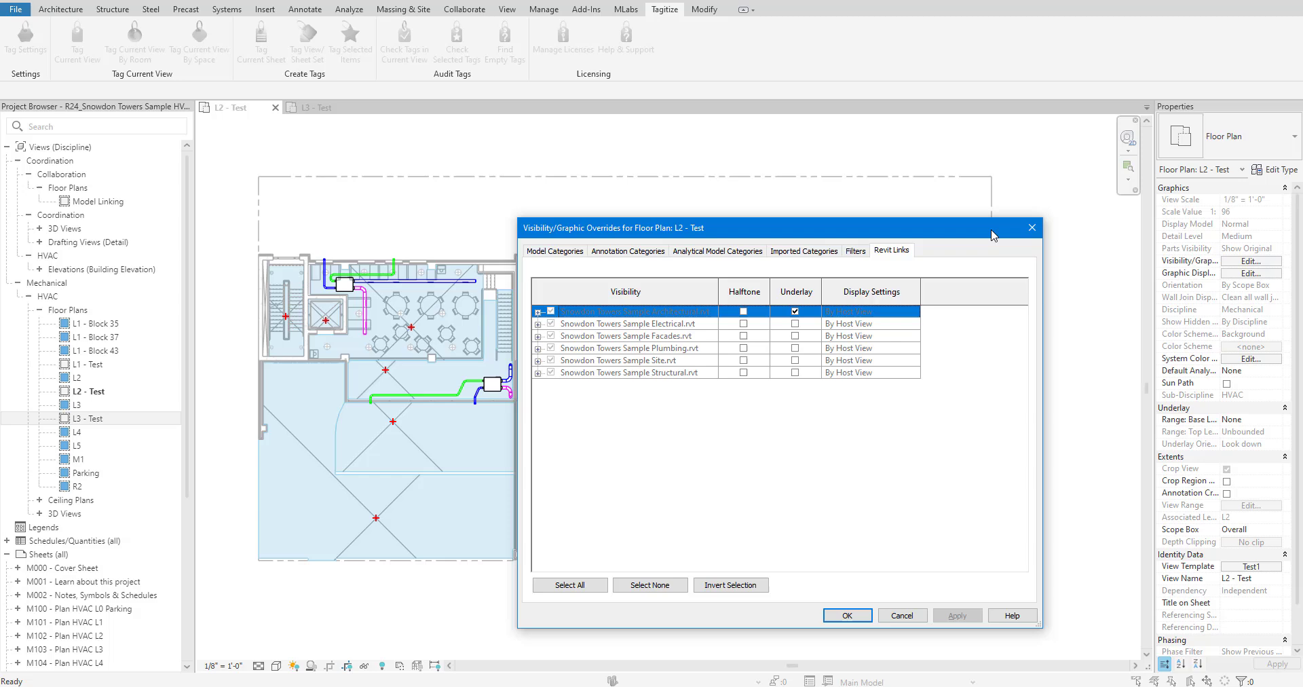
click(1026, 229)
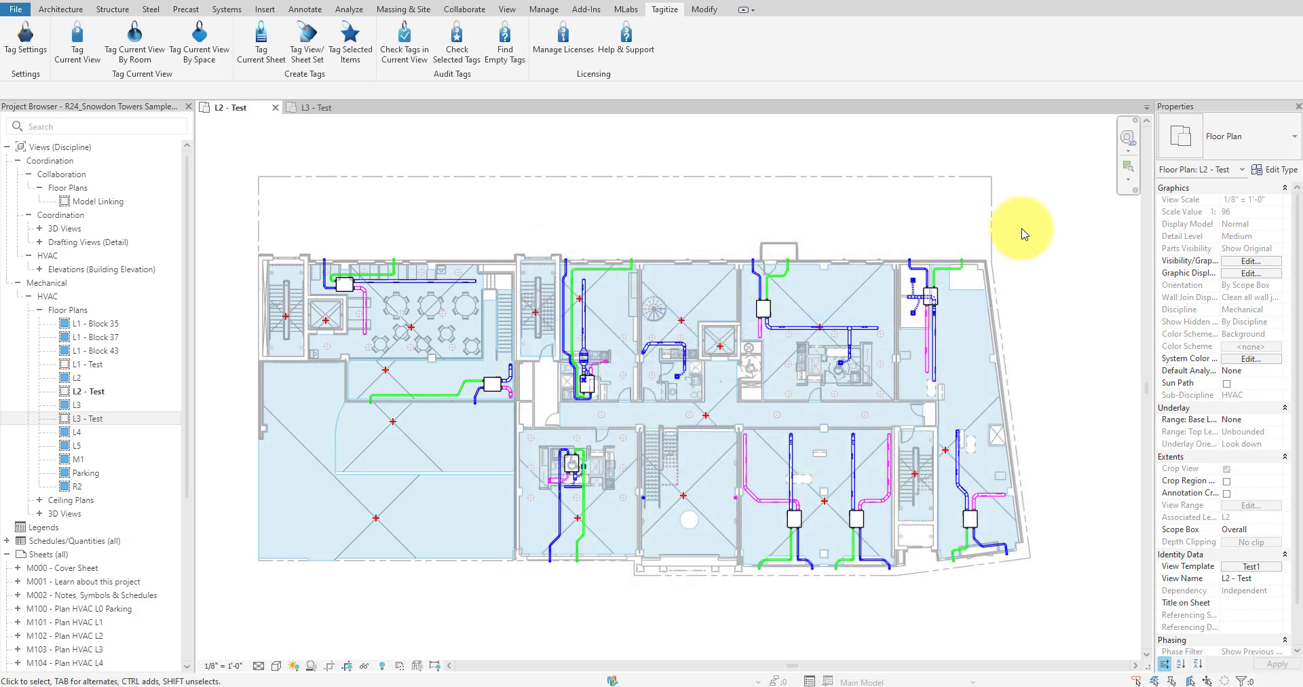
Step: Run Tagitize Tag Current View to place M_Room Tag tags on all linked rooms and open Check Tags
click(82, 57)
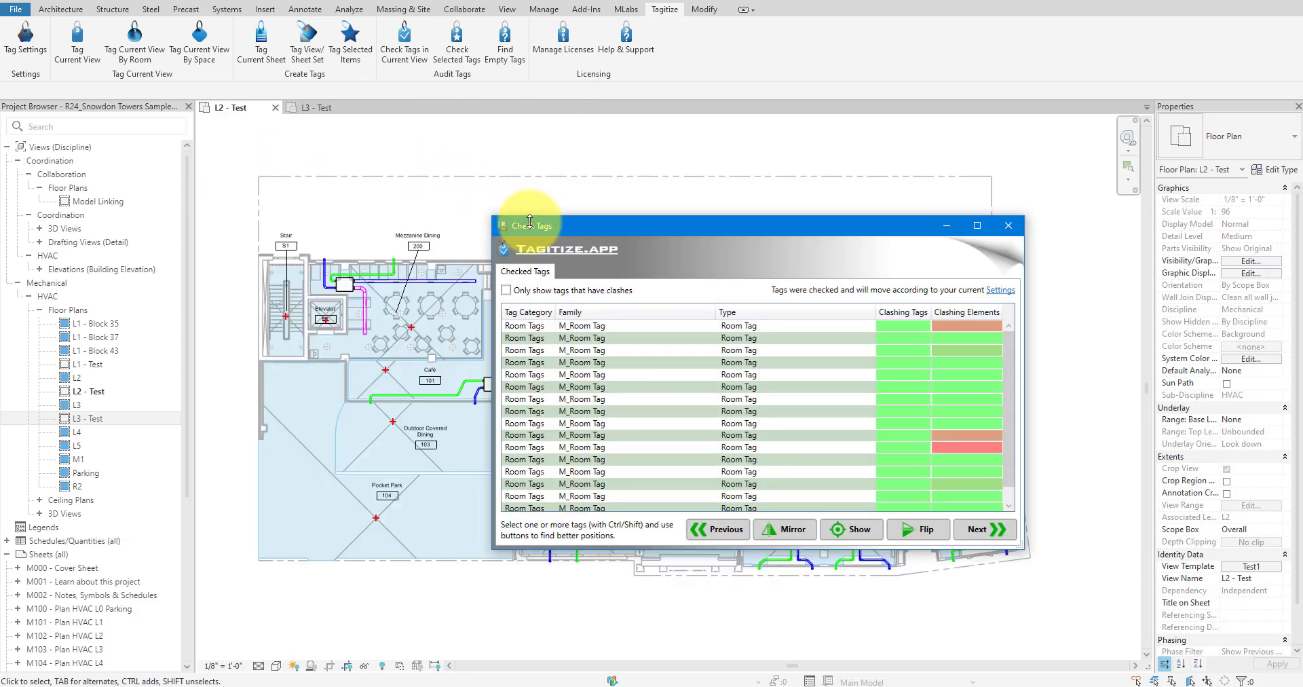
drag(524, 225, 454, 605)
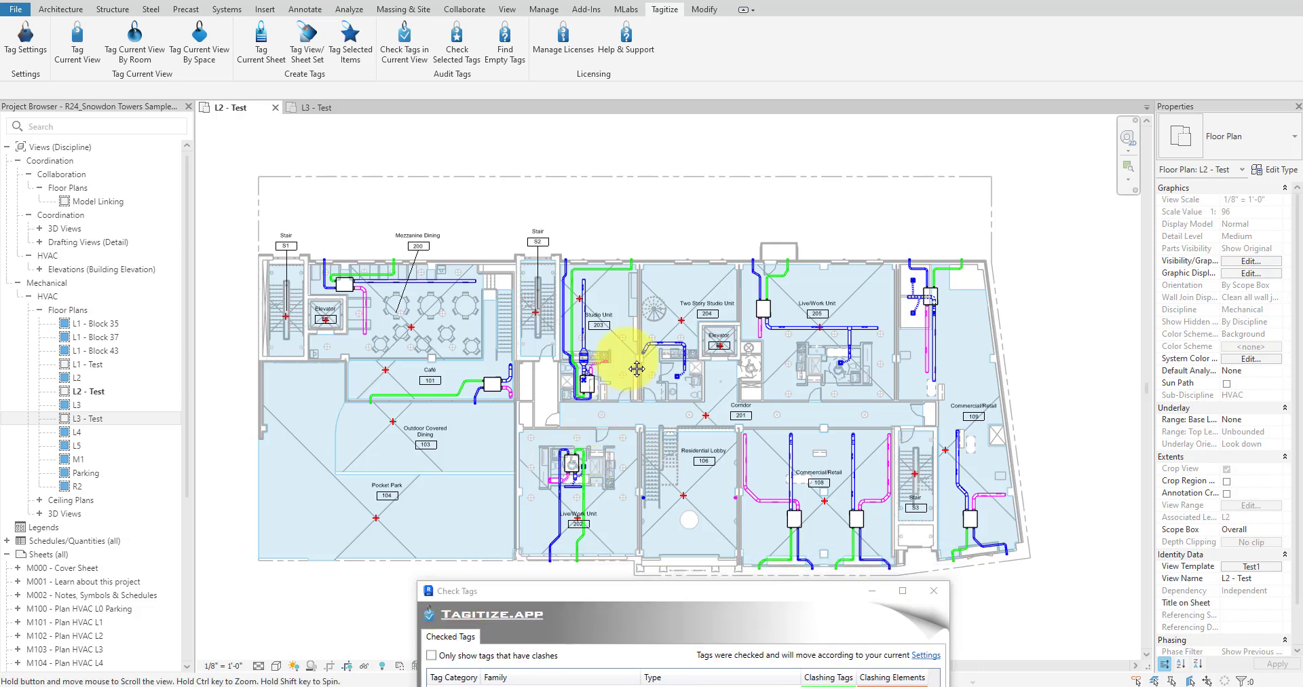
middle_drag(625, 364, 648, 317)
click(561, 225)
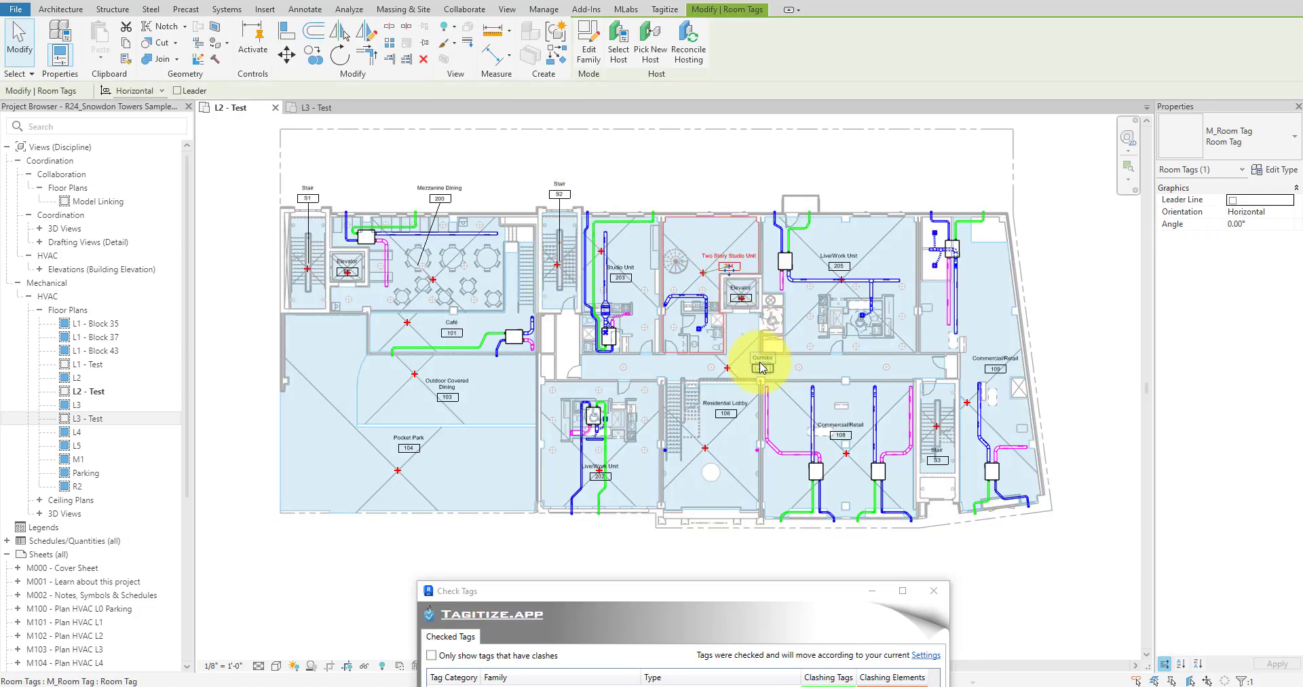
click(725, 412)
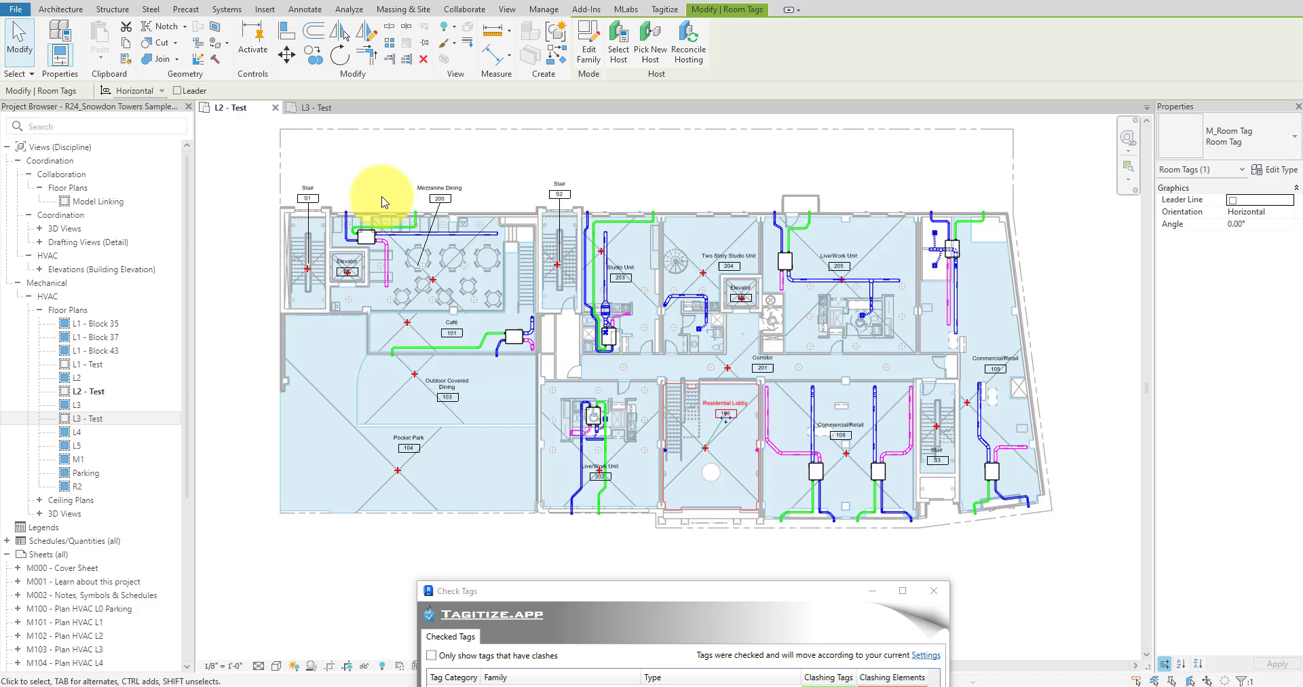
scroll(977, 434, up, 5)
click(990, 271)
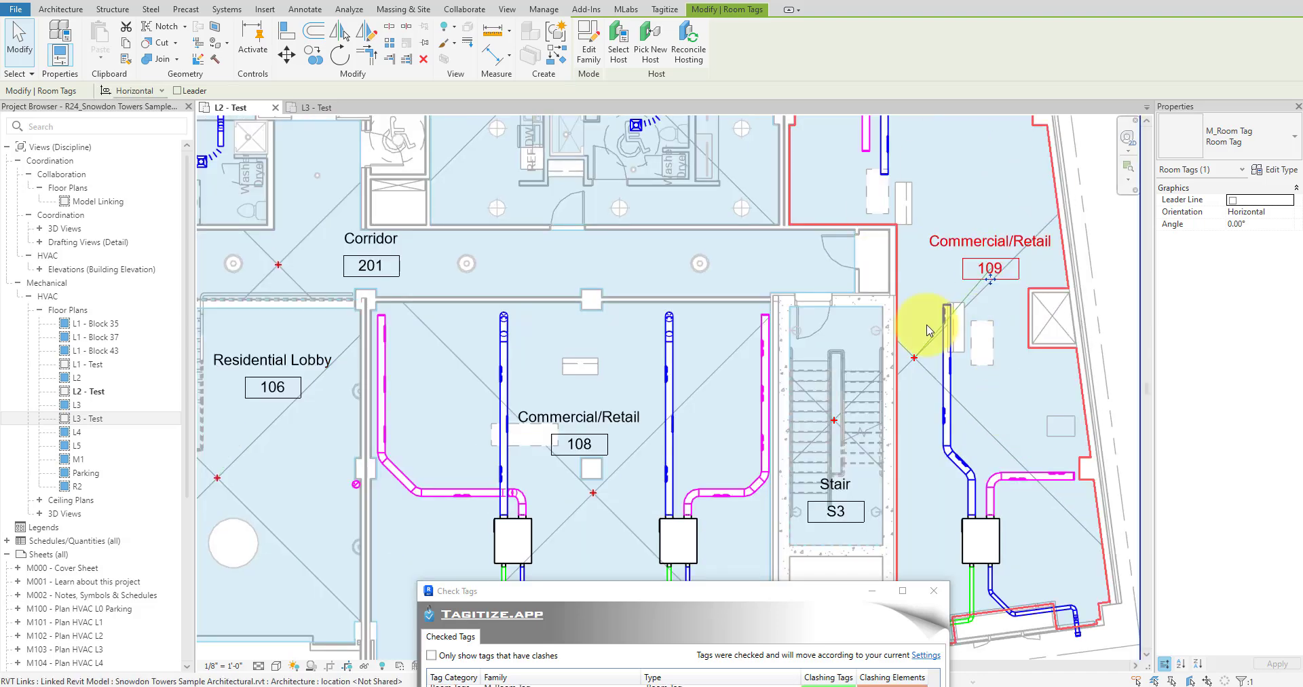
click(591, 418)
middle_drag(591, 241, 706, 477)
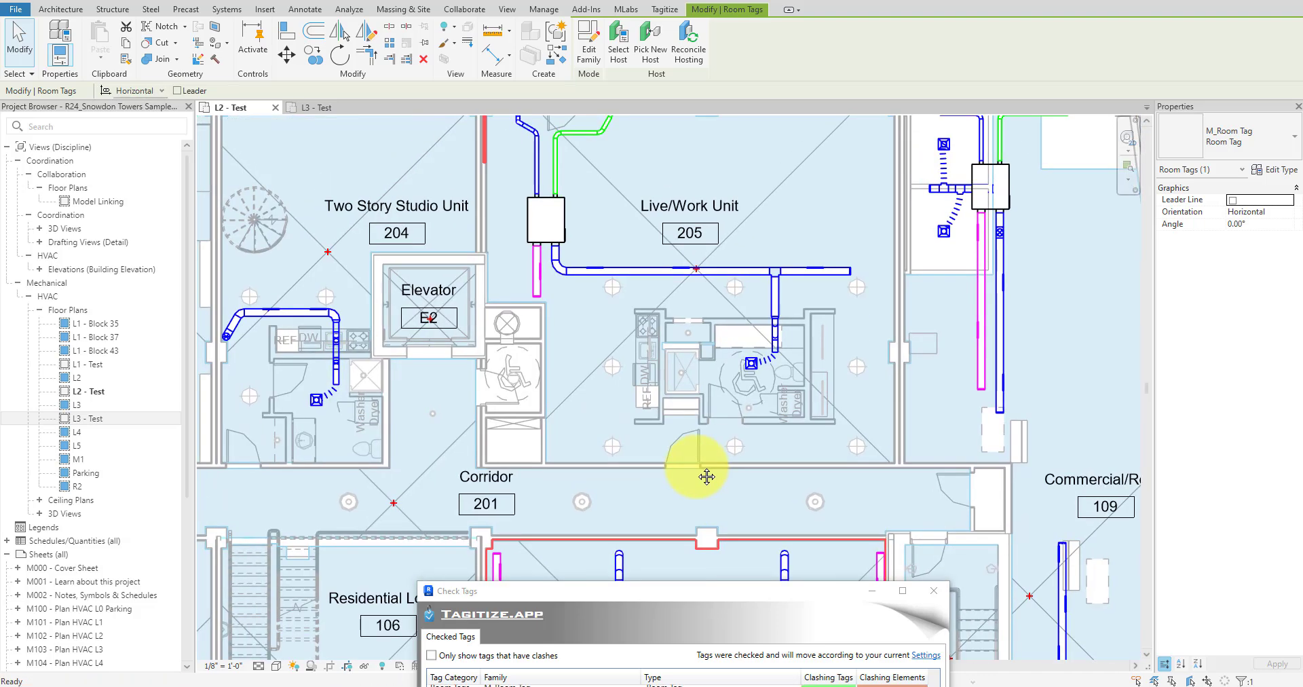
scroll(706, 343, down, 3)
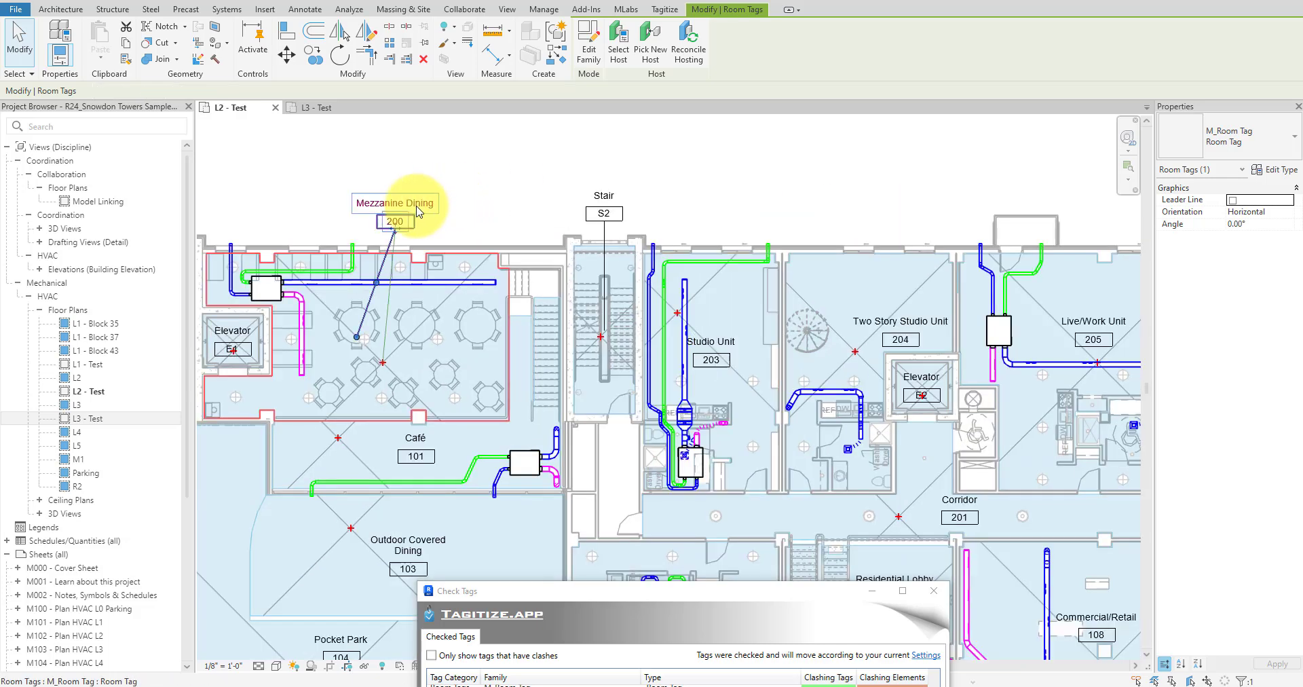
click(417, 211)
scroll(516, 272, up, 3)
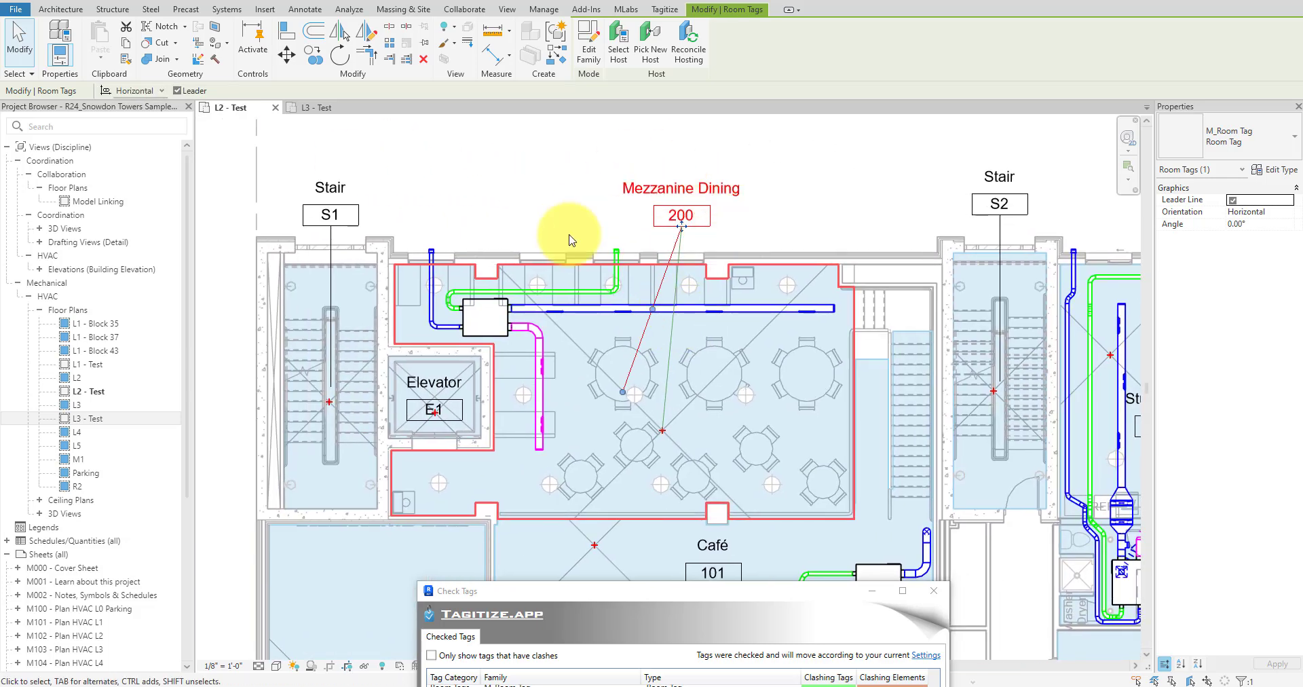
click(330, 214)
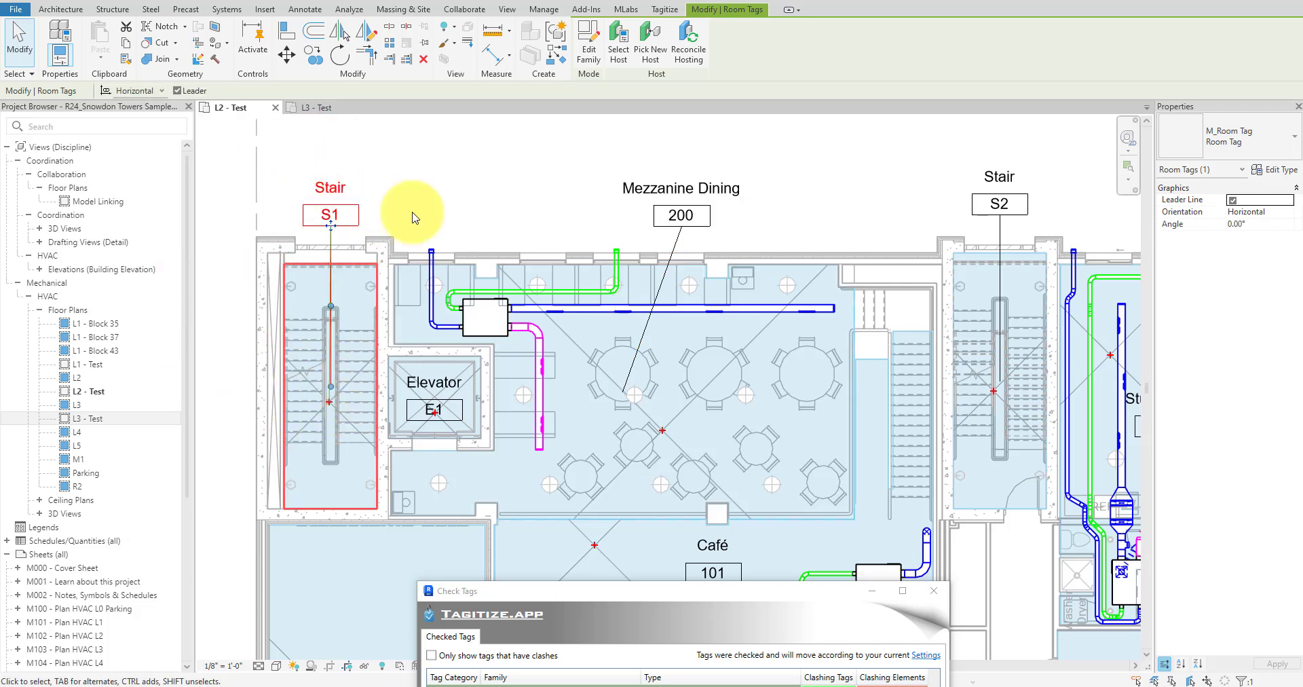
click(1026, 206)
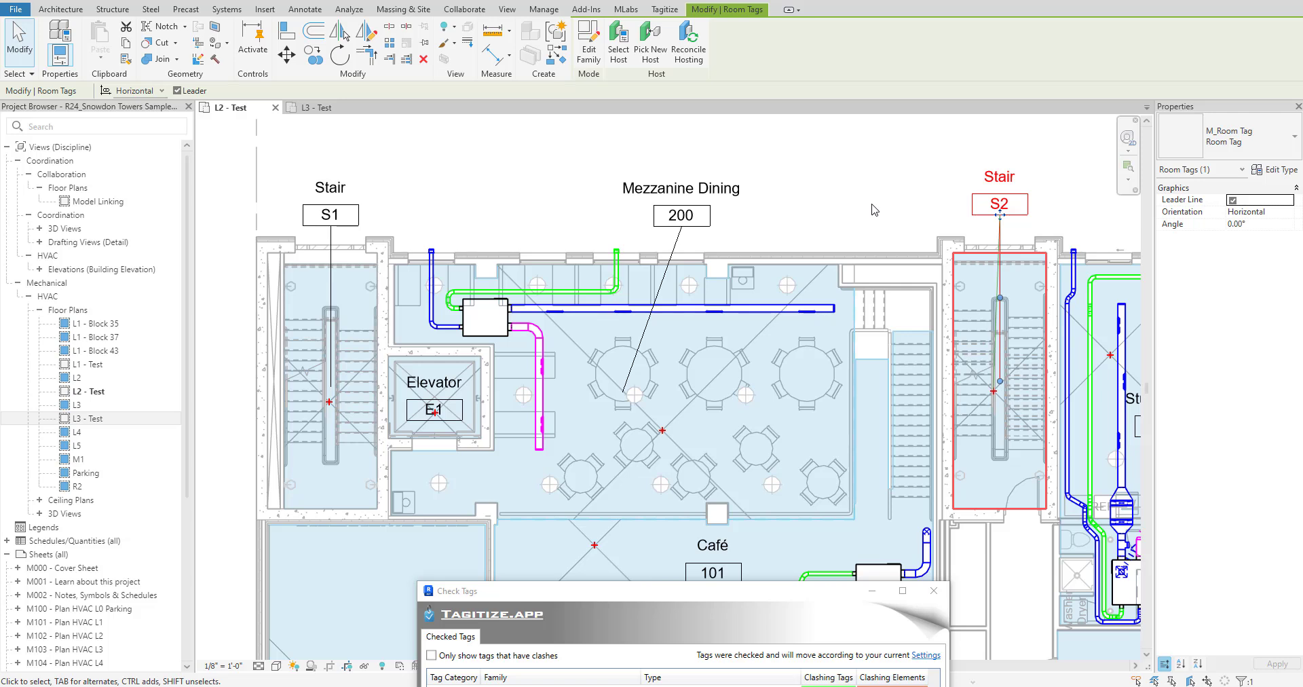
click(874, 209)
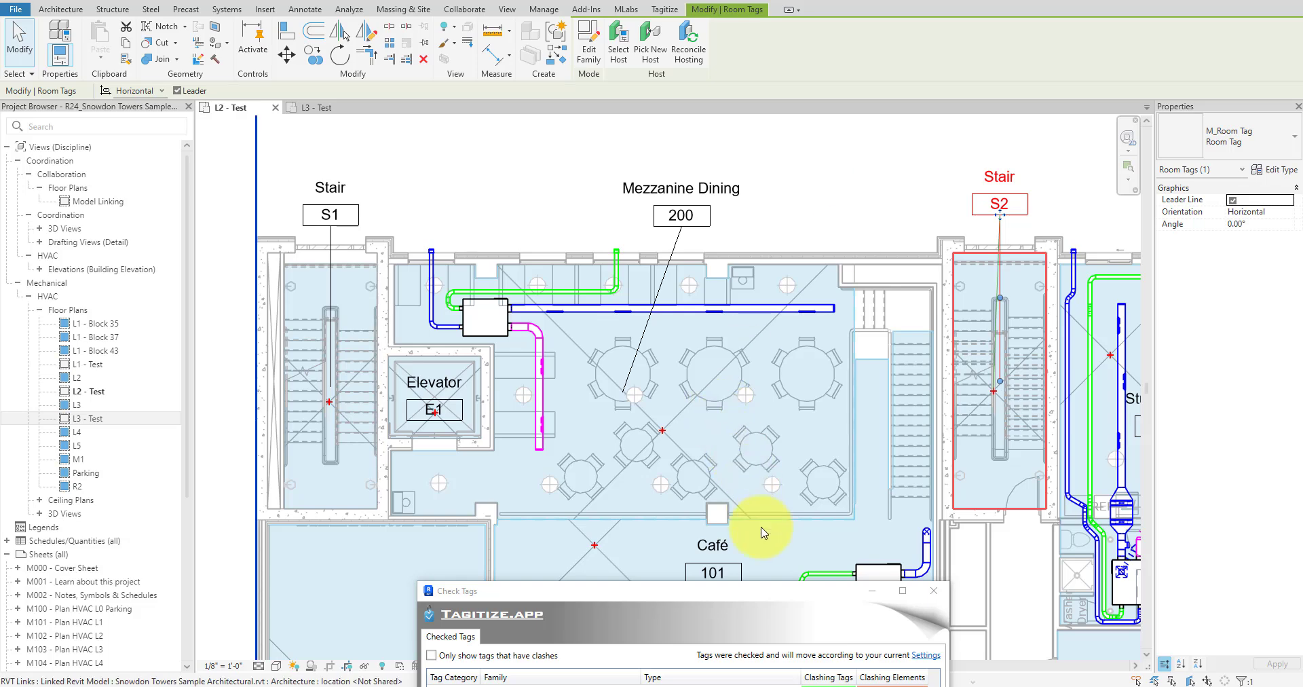
scroll(760, 584, down, 2)
drag(760, 597, 583, 190)
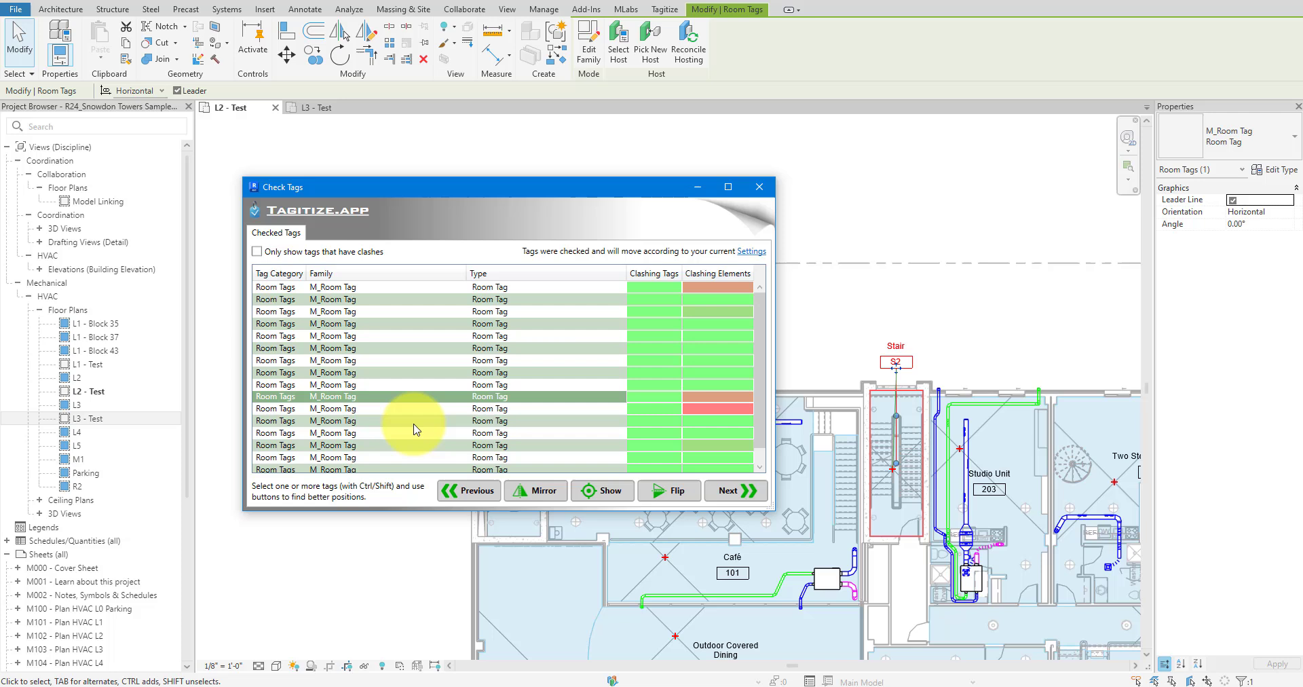
Step: Click through several Check Tags rows to locate those tags in the plan
click(577, 348)
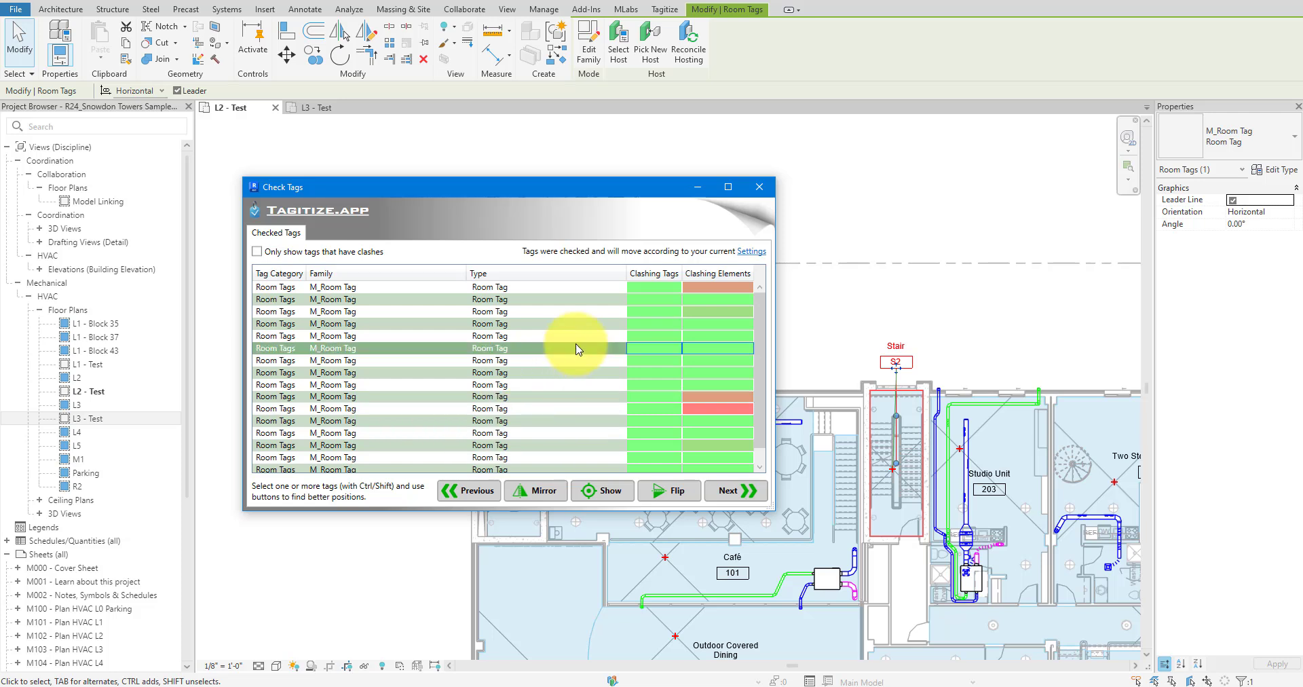
click(615, 411)
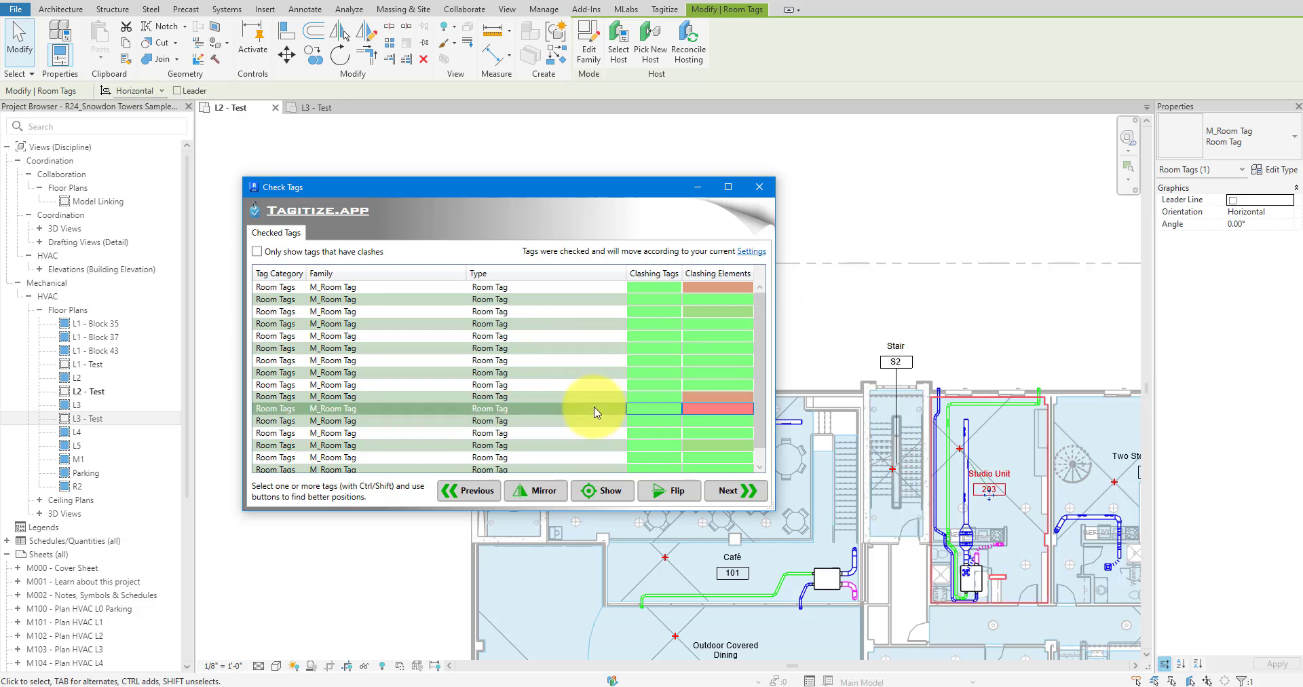
click(577, 339)
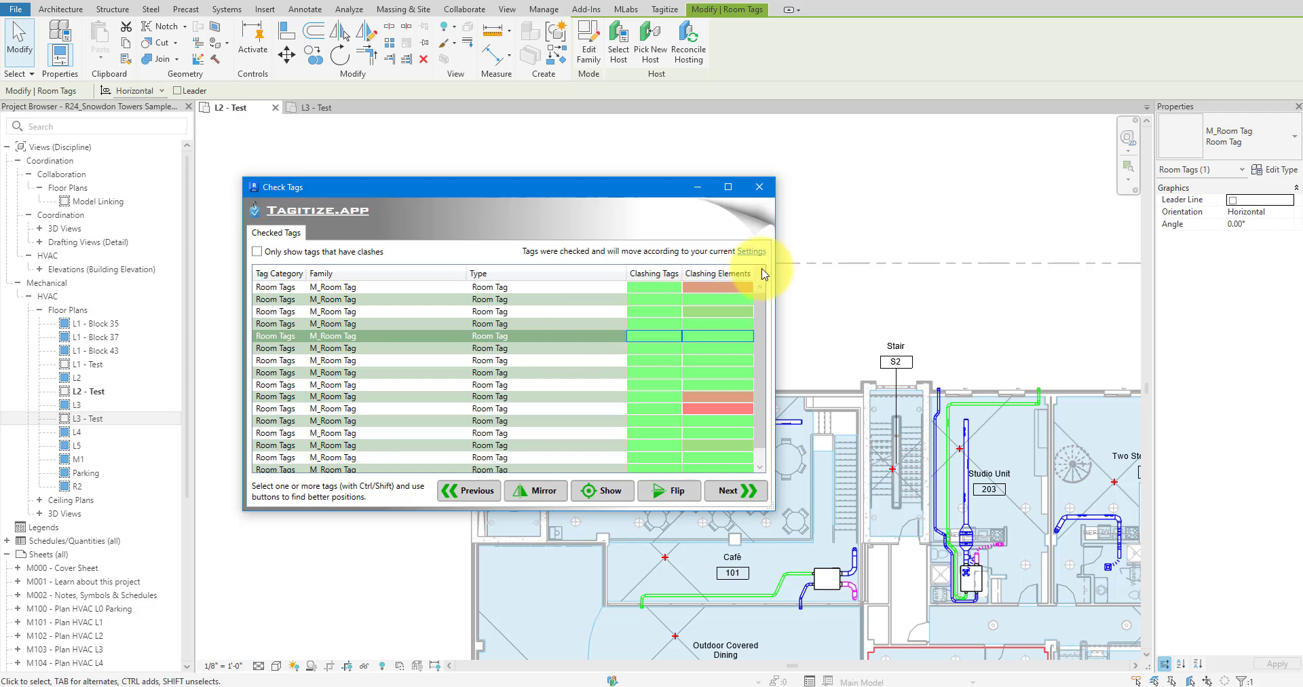
Step: Sort the report by Clashing Elements so clashing tags come first, then locate them
click(721, 275)
click(721, 275)
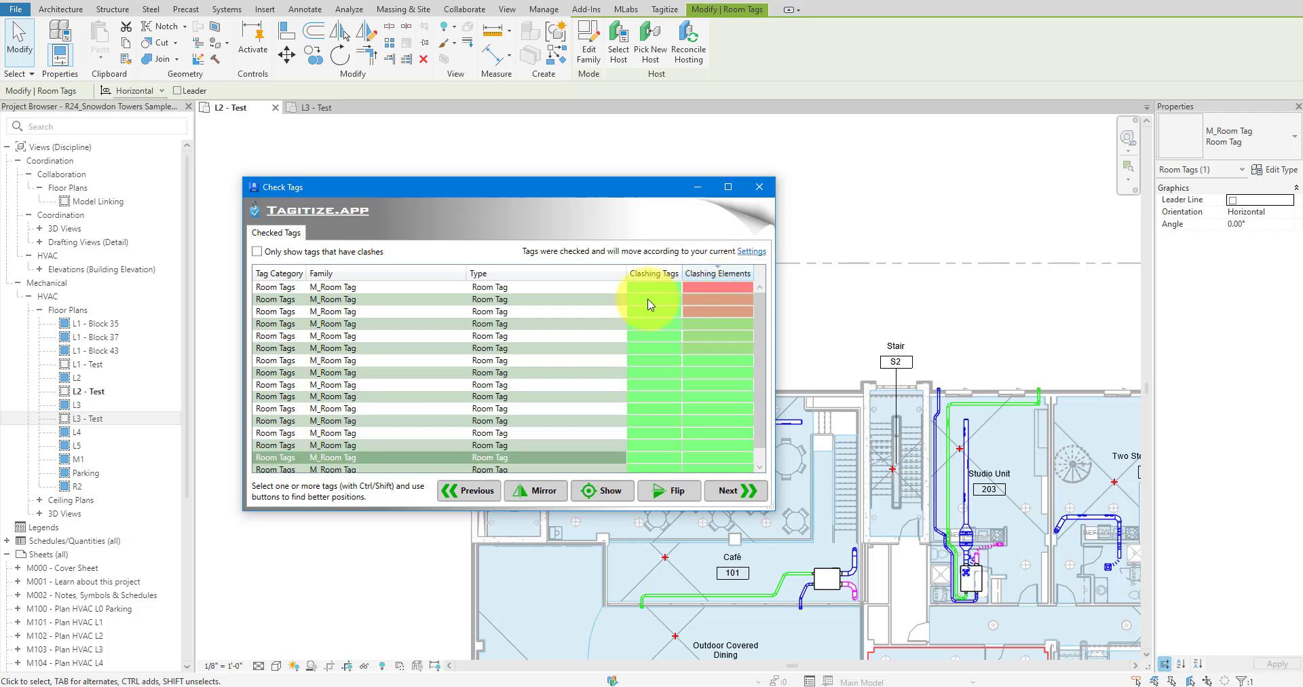
click(568, 289)
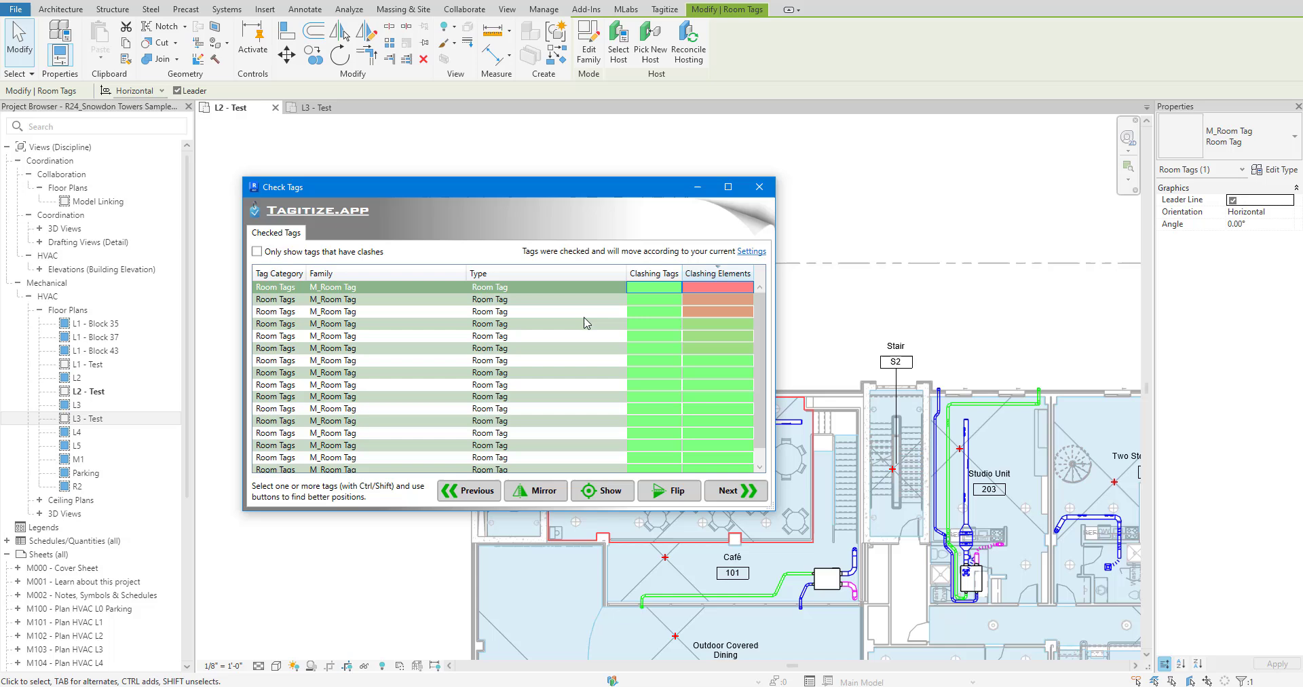
click(587, 323)
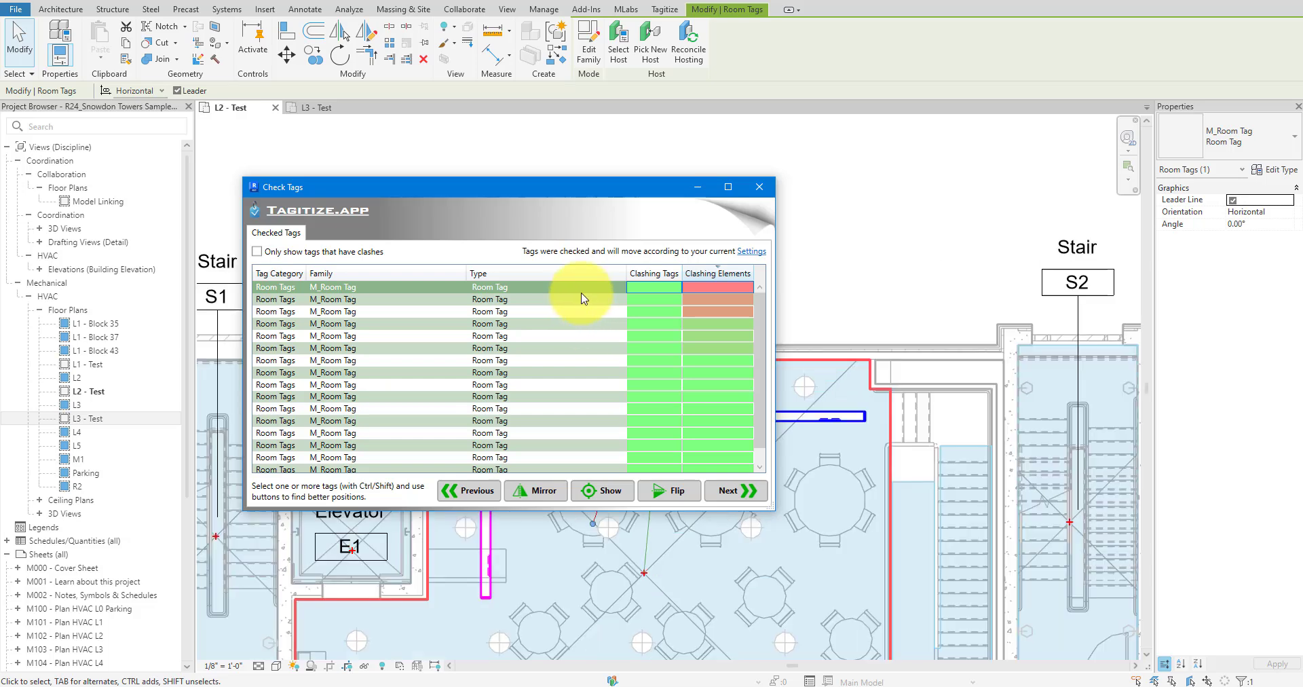
Step: Step through the Check Tags list to Stair S1 and Stair S3, trying the next tag placement
drag(593, 201, 371, 46)
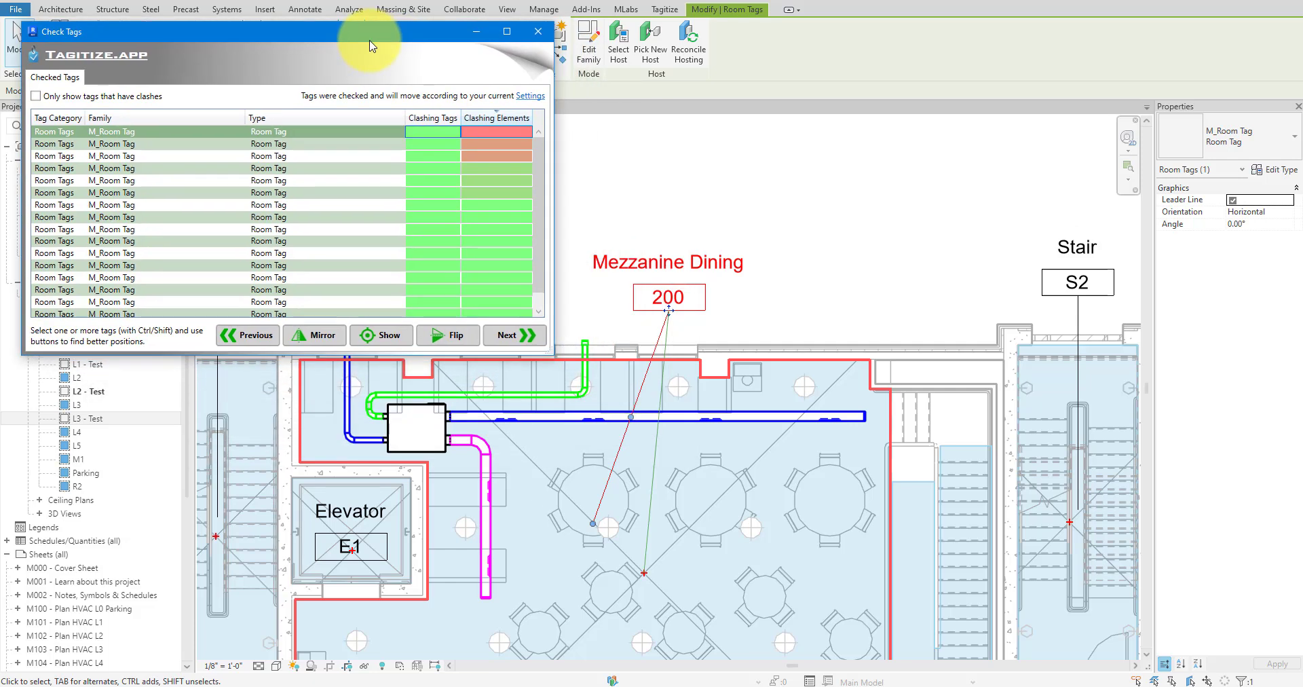
click(378, 144)
click(378, 156)
click(377, 168)
scroll(910, 340, down, 8)
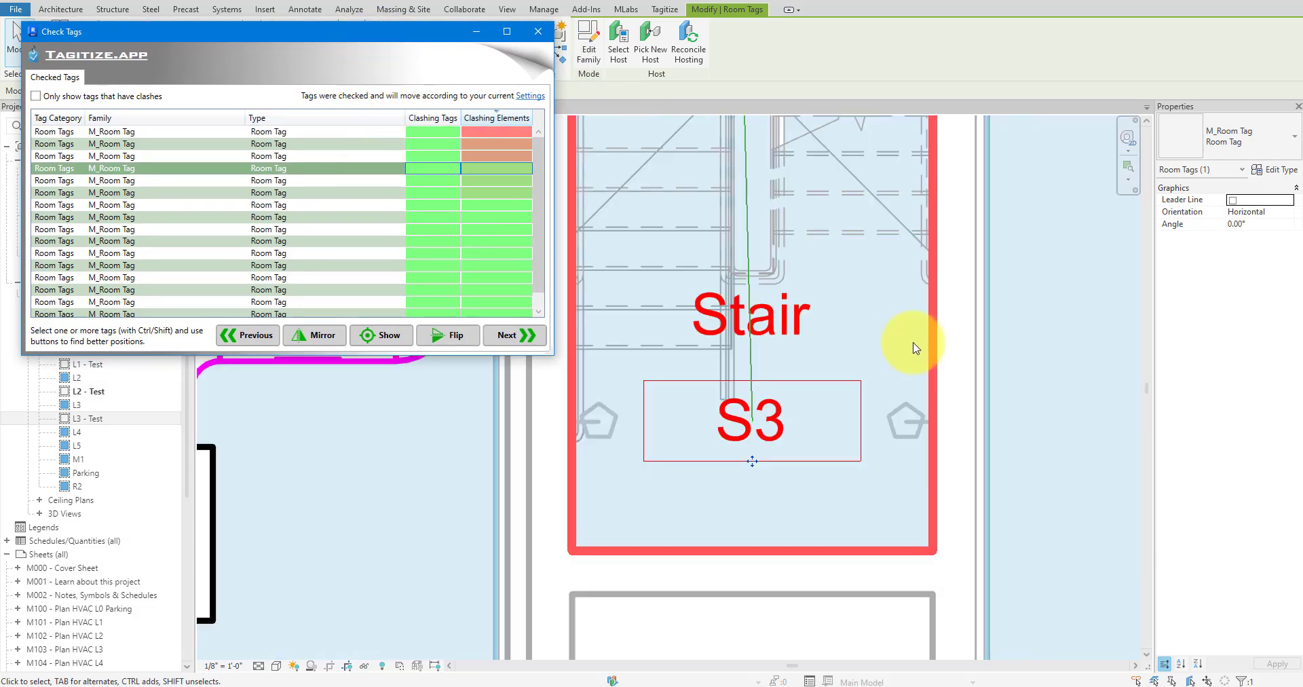
scroll(876, 367, down, 2)
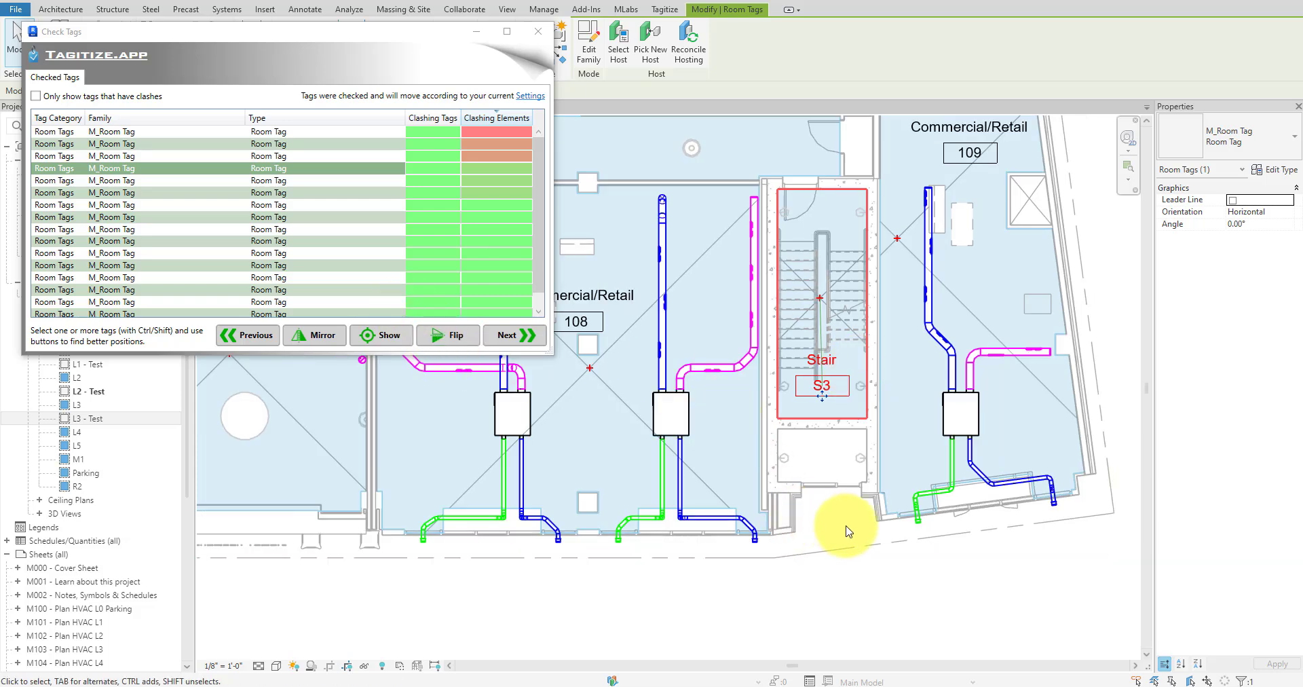
click(528, 337)
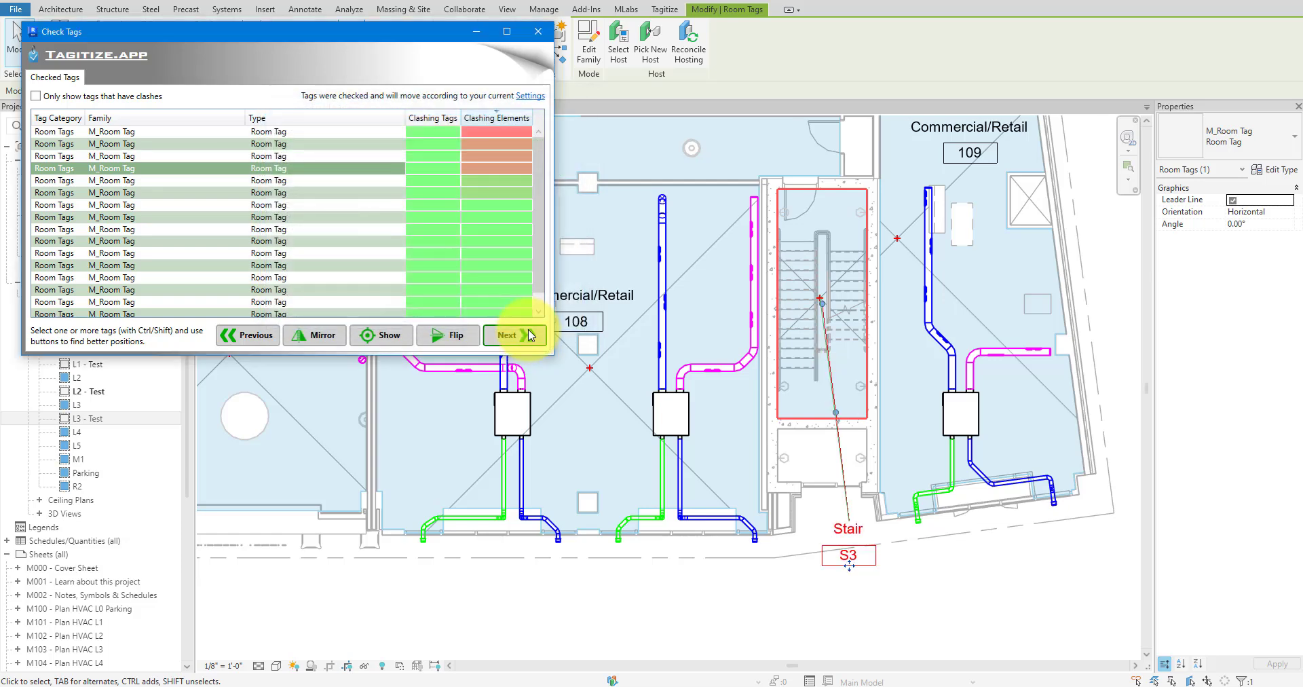
scroll(814, 570, down, 3)
Step: Move the Live/Work Unit 202 room tag to a newly generated placement option
click(814, 570)
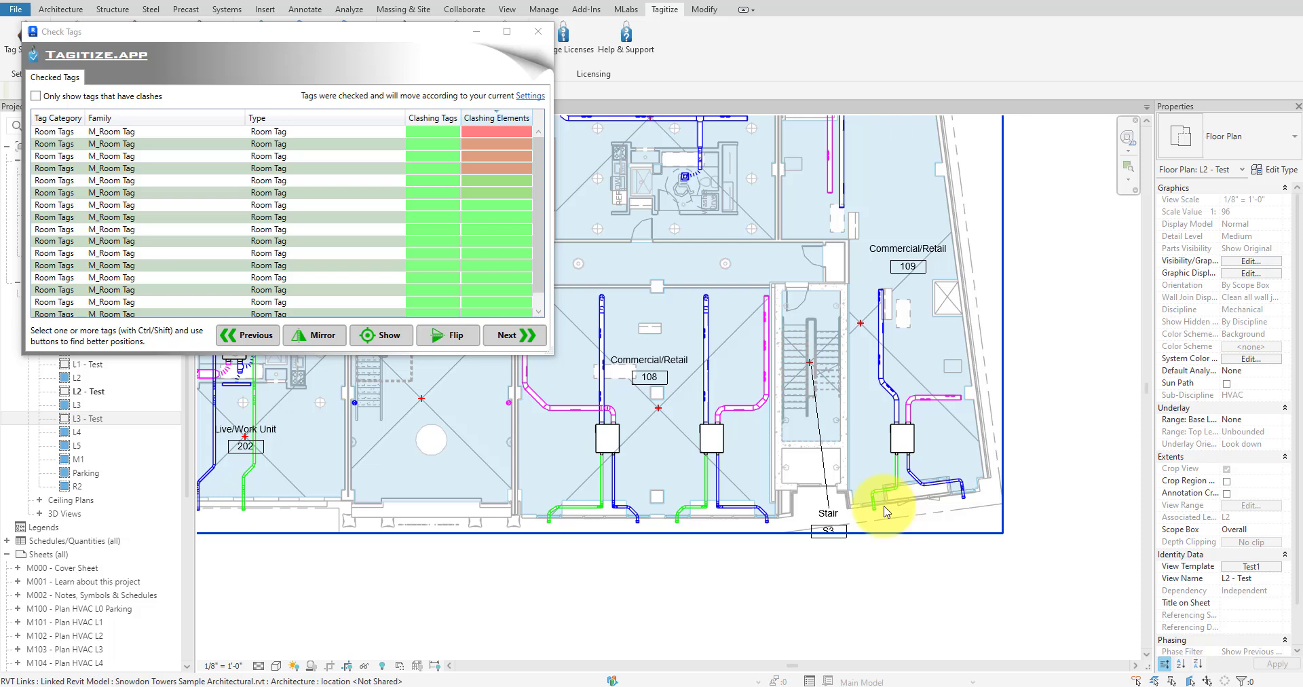
click(942, 543)
click(993, 583)
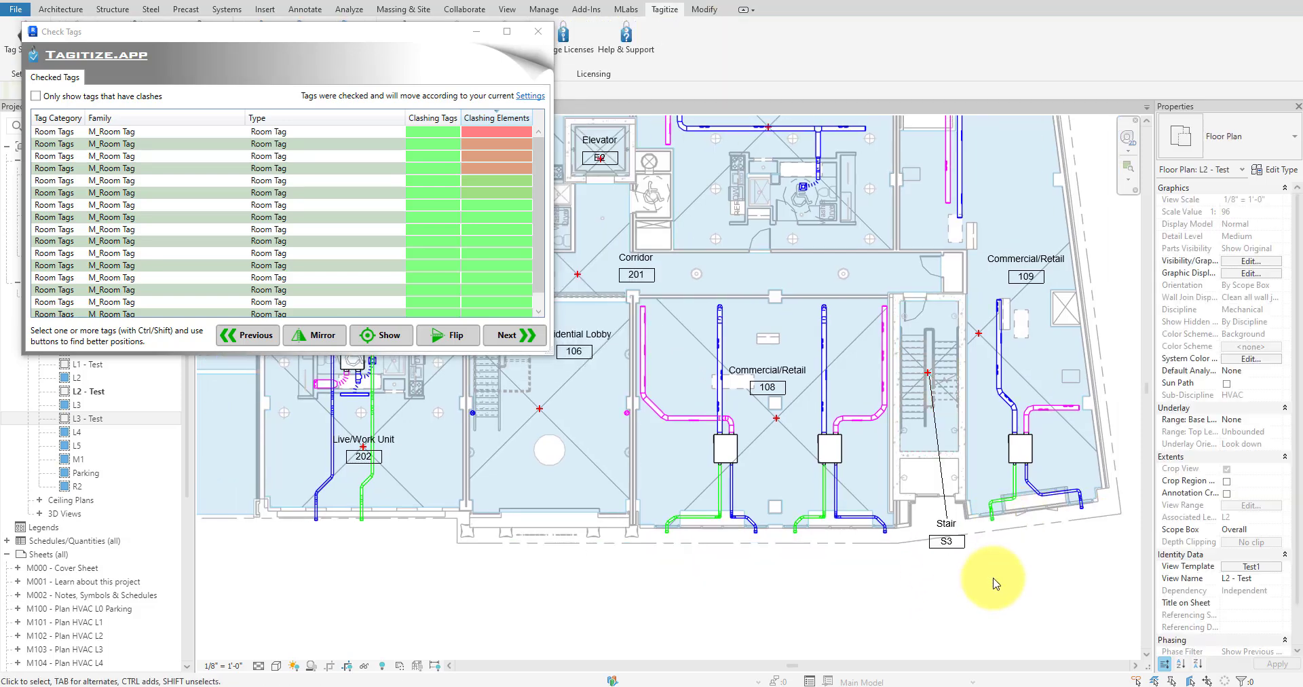
click(365, 443)
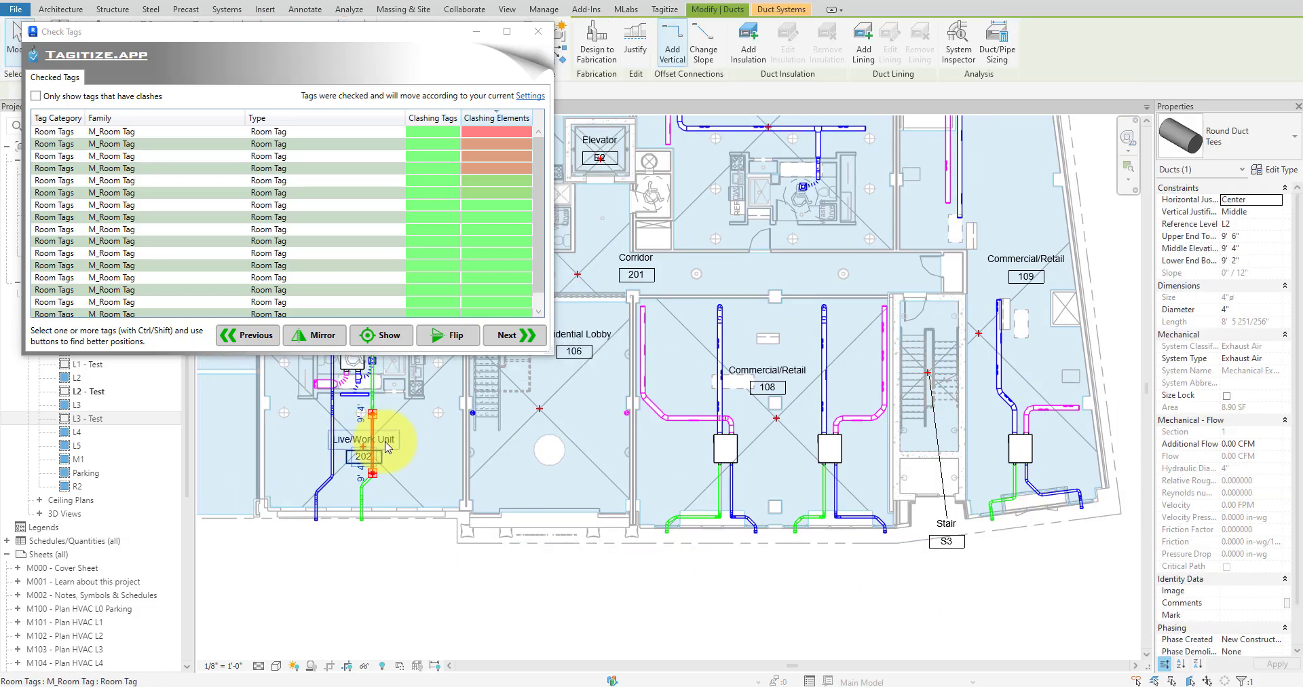
middle_drag(484, 368, 869, 411)
click(519, 335)
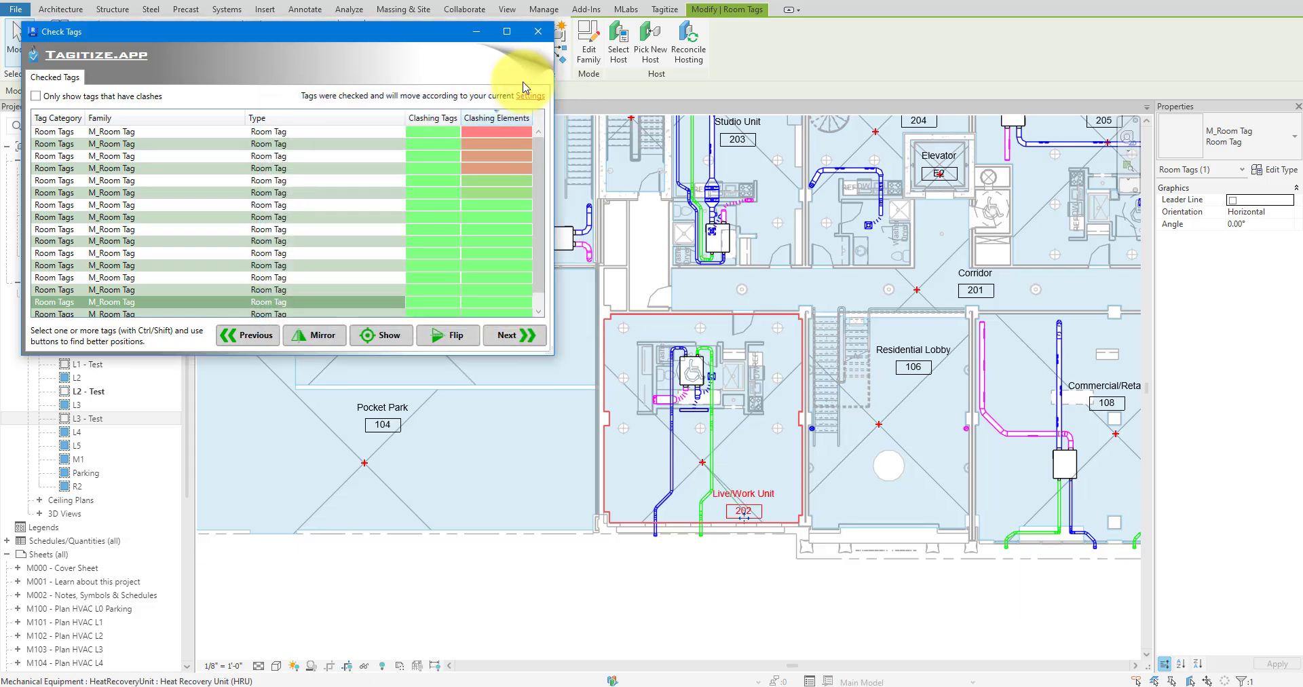
Step: Close the Check Tags report and undo the last seven commands
click(537, 31)
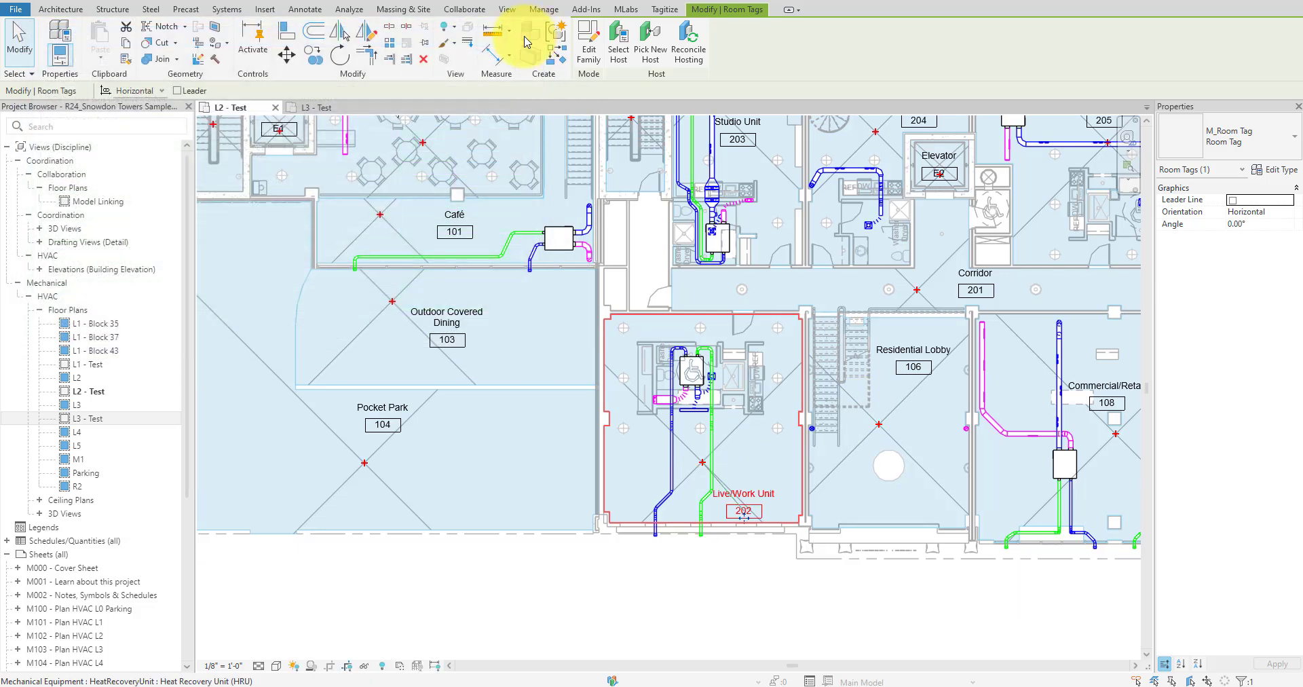
click(115, 2)
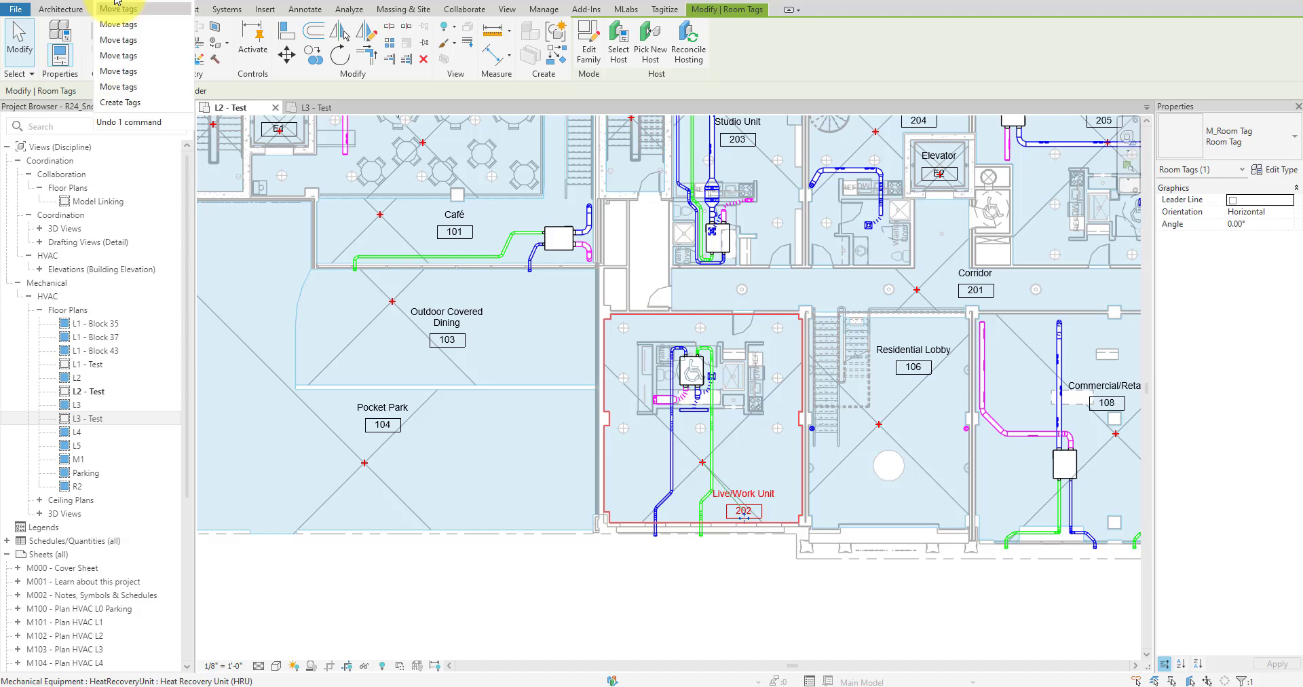
click(129, 103)
Step: Zoom the plan to fit and import the 'Room sheets' view set into Tag View/Sheet Set
right_click(406, 222)
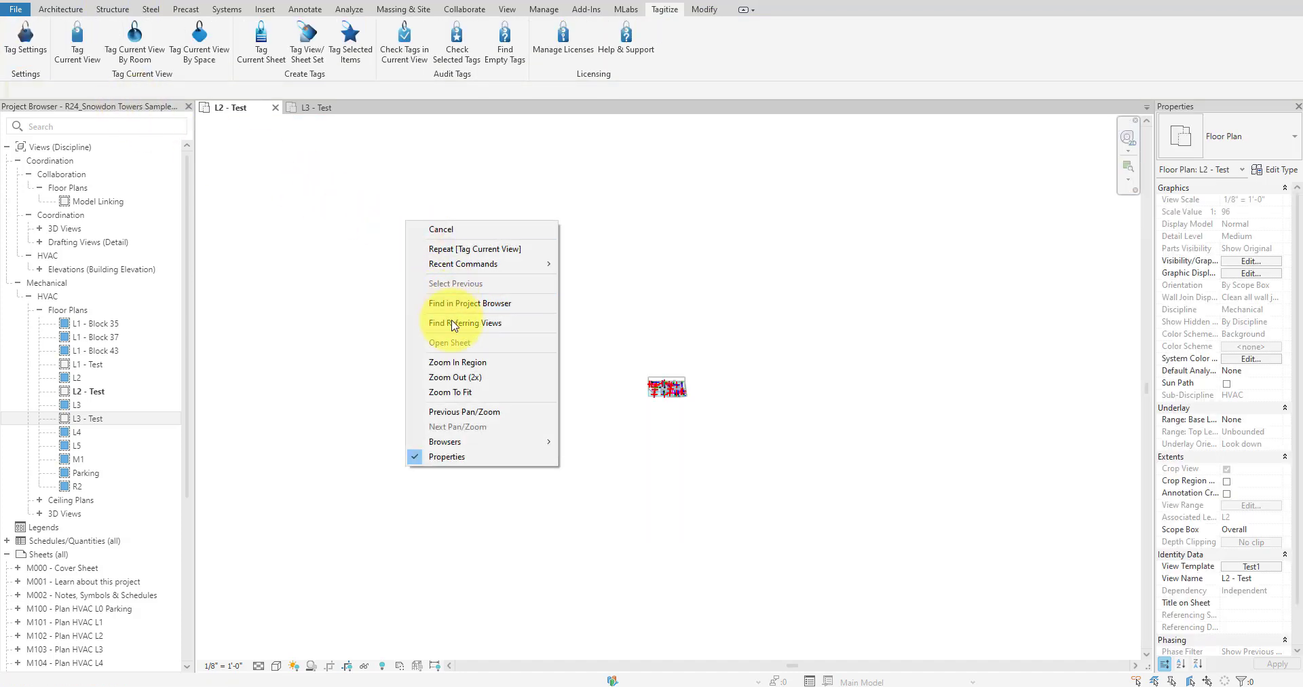
click(454, 392)
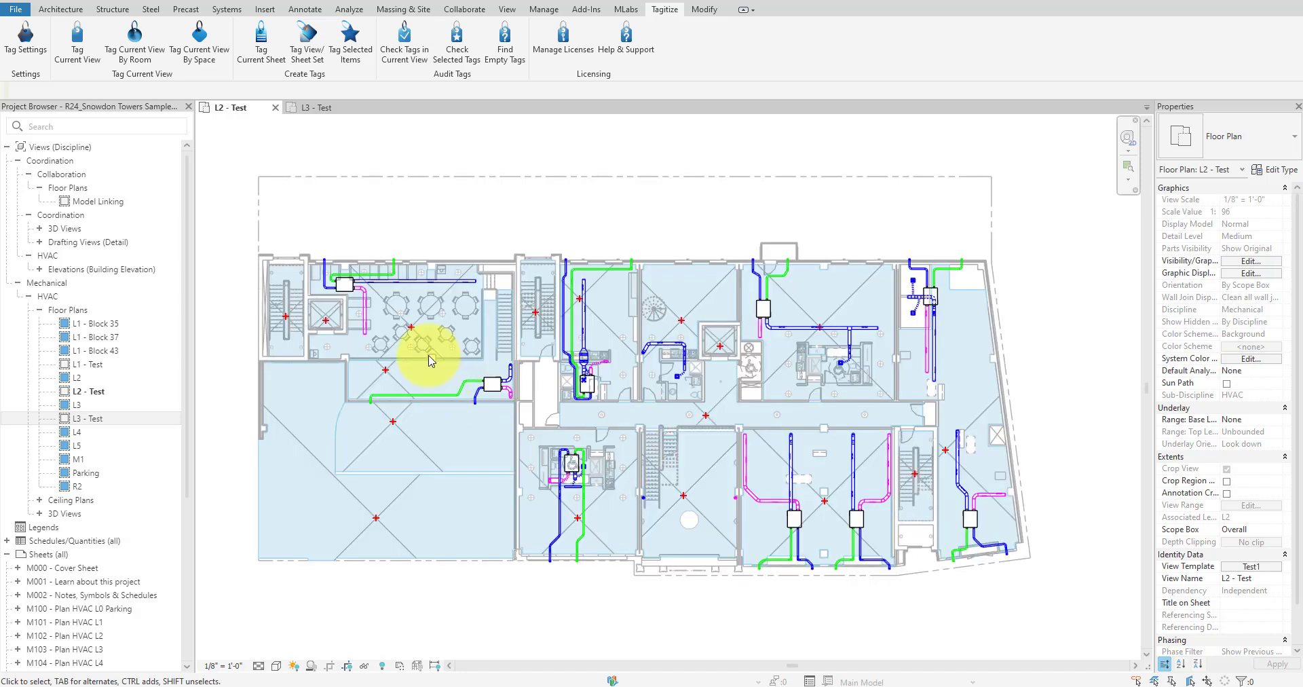
click(312, 47)
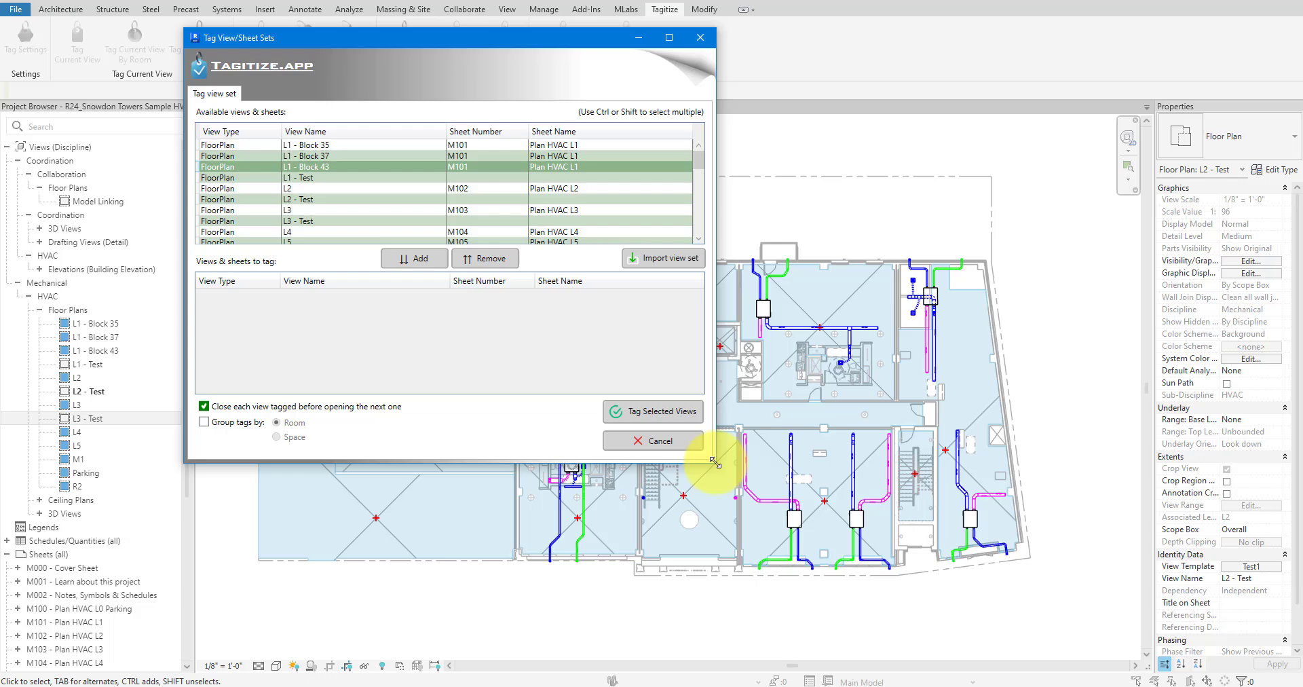
drag(716, 463, 1048, 636)
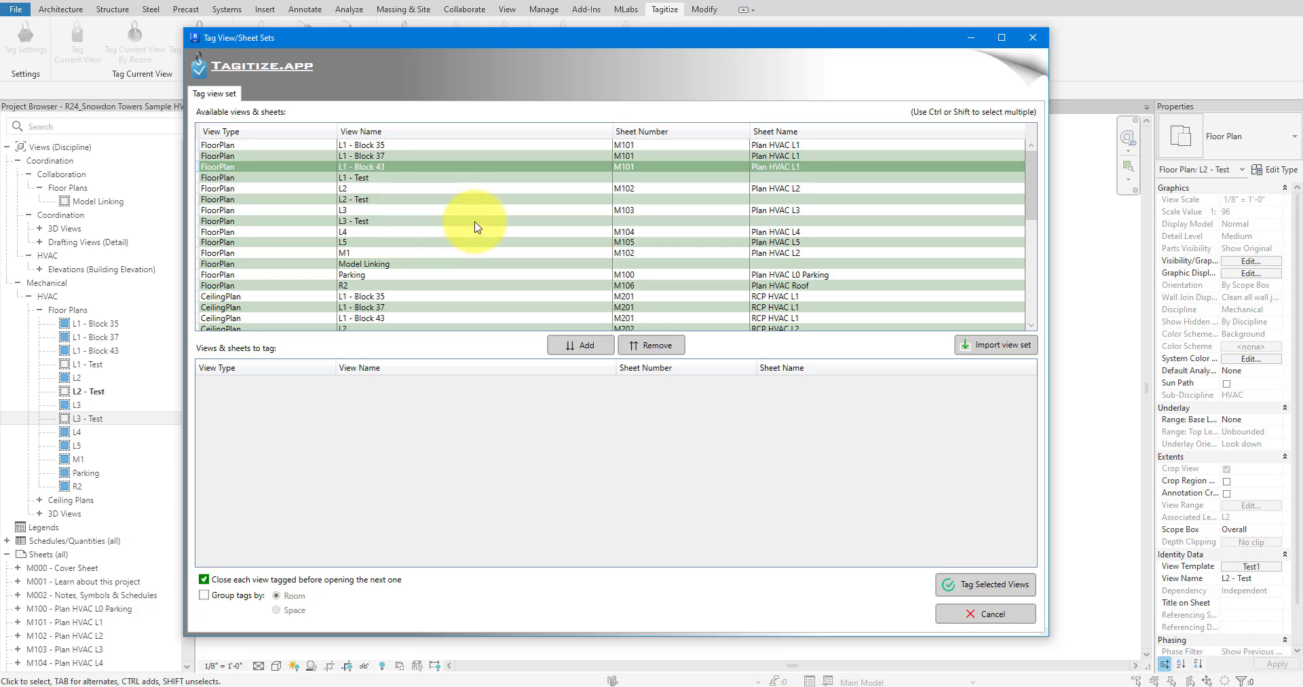
click(989, 346)
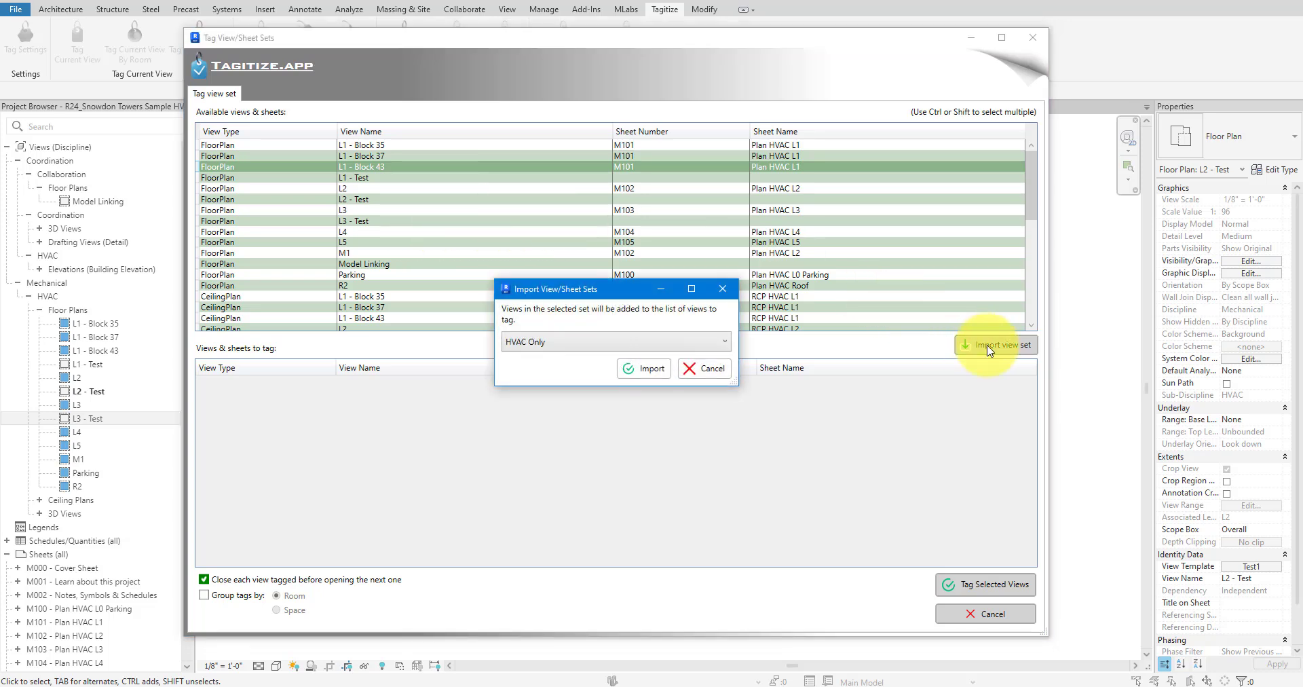
click(709, 341)
click(548, 386)
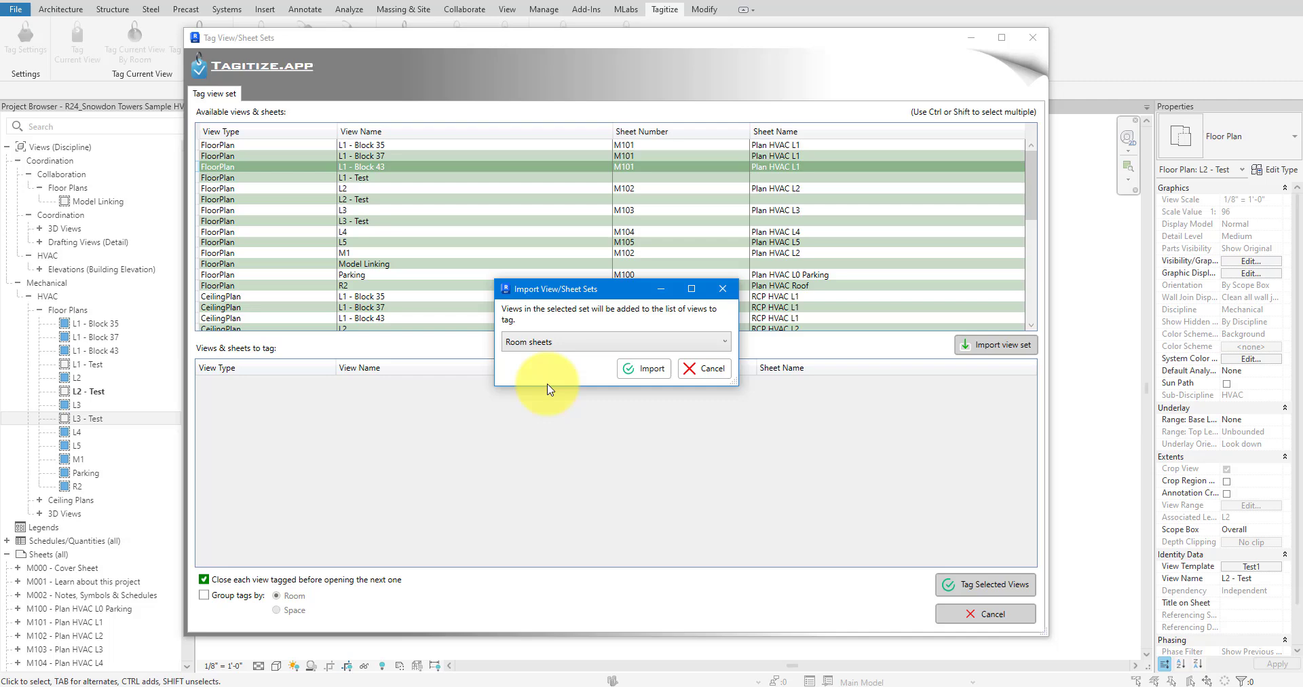
click(646, 373)
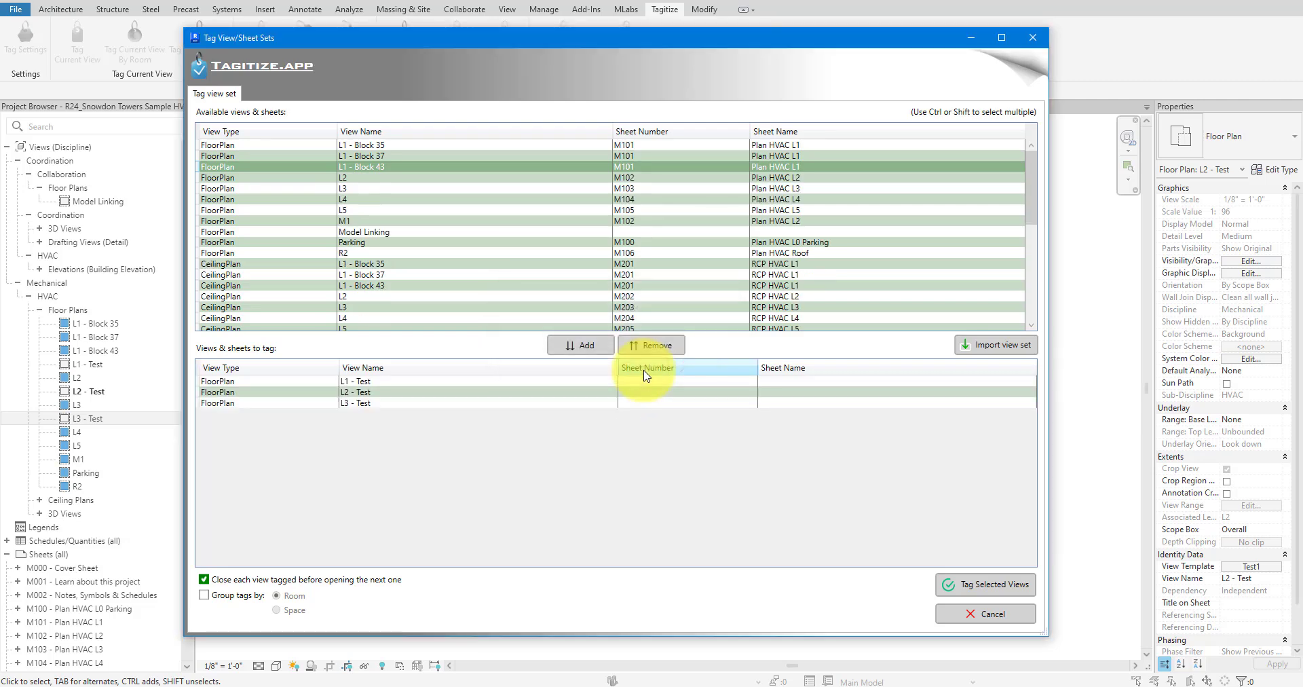
Step: Tag the L1, L2 and L3 - Test views with 'Close each view' unchecked
drag(431, 383, 422, 406)
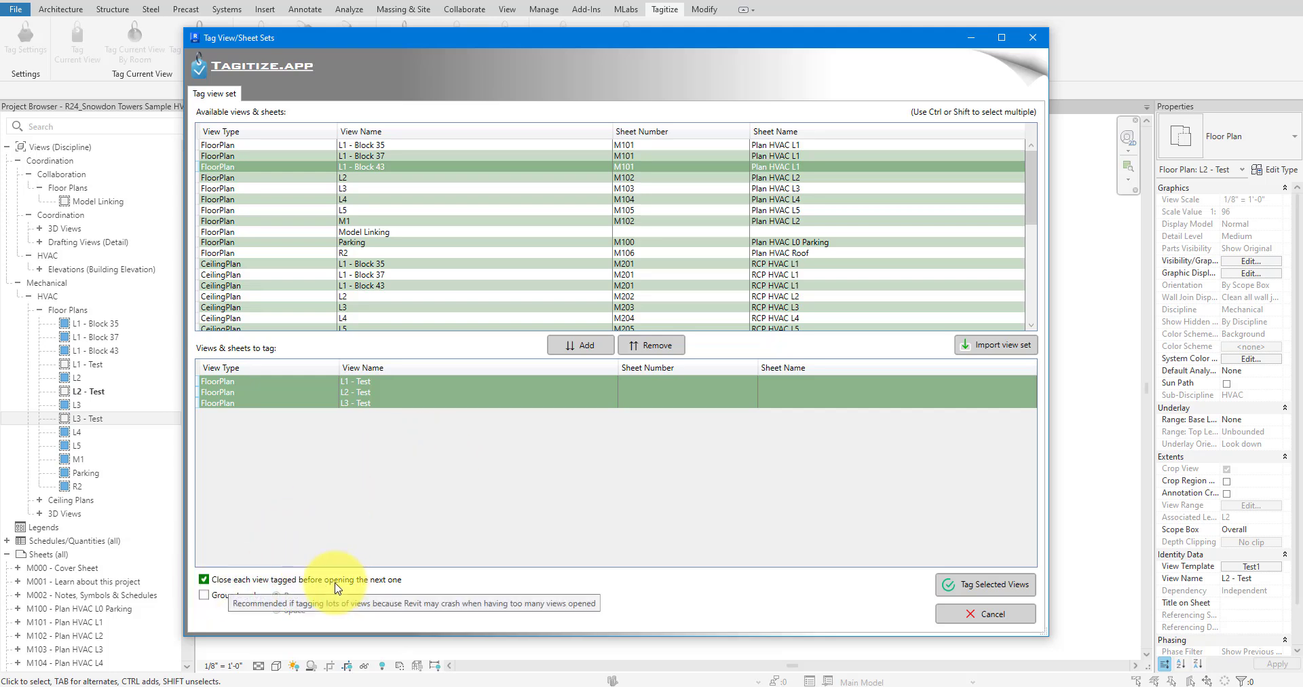
click(238, 581)
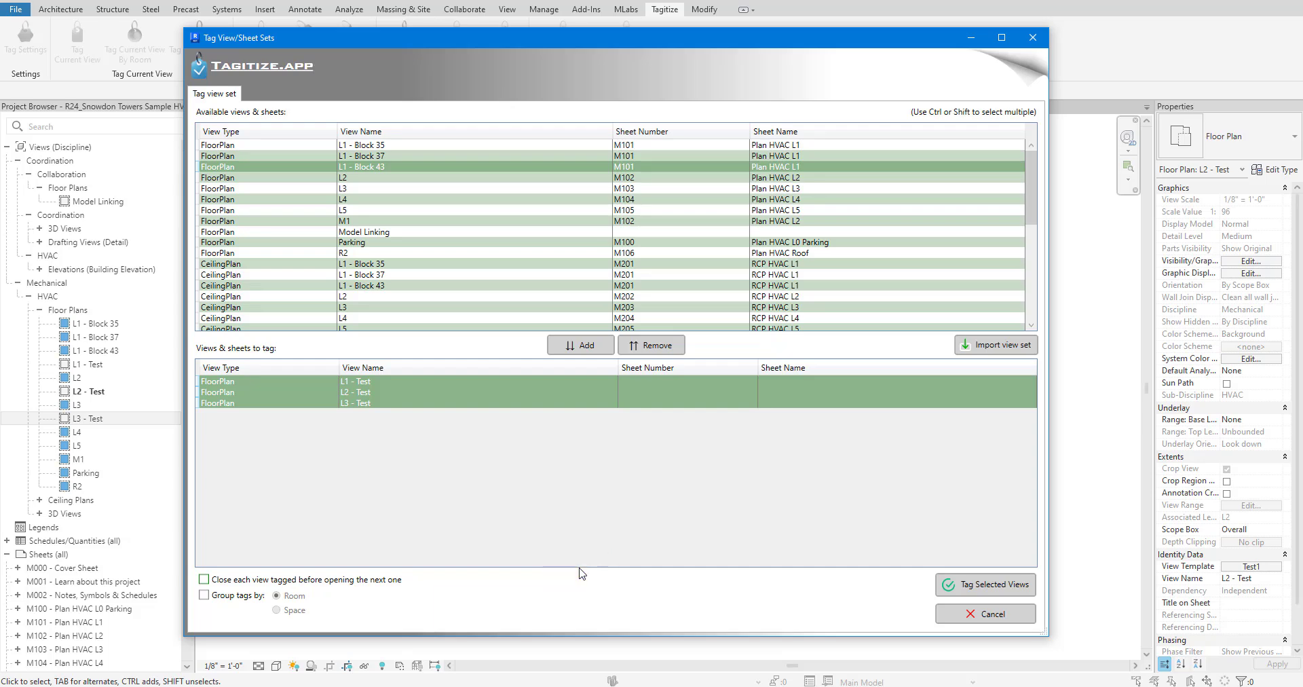
click(953, 596)
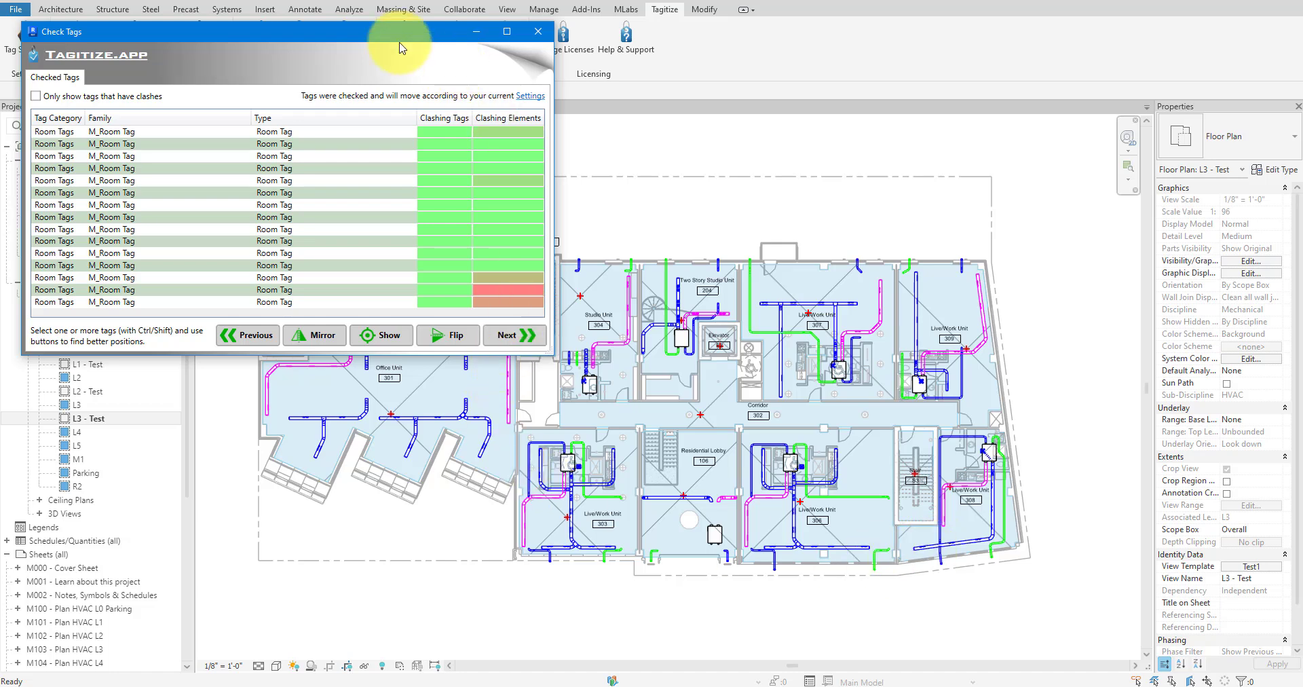
Step: Minimize Check Tags and switch between the L2, L3 and L1 - Test plans, checking the Stair S1 tag
drag(421, 31, 843, 218)
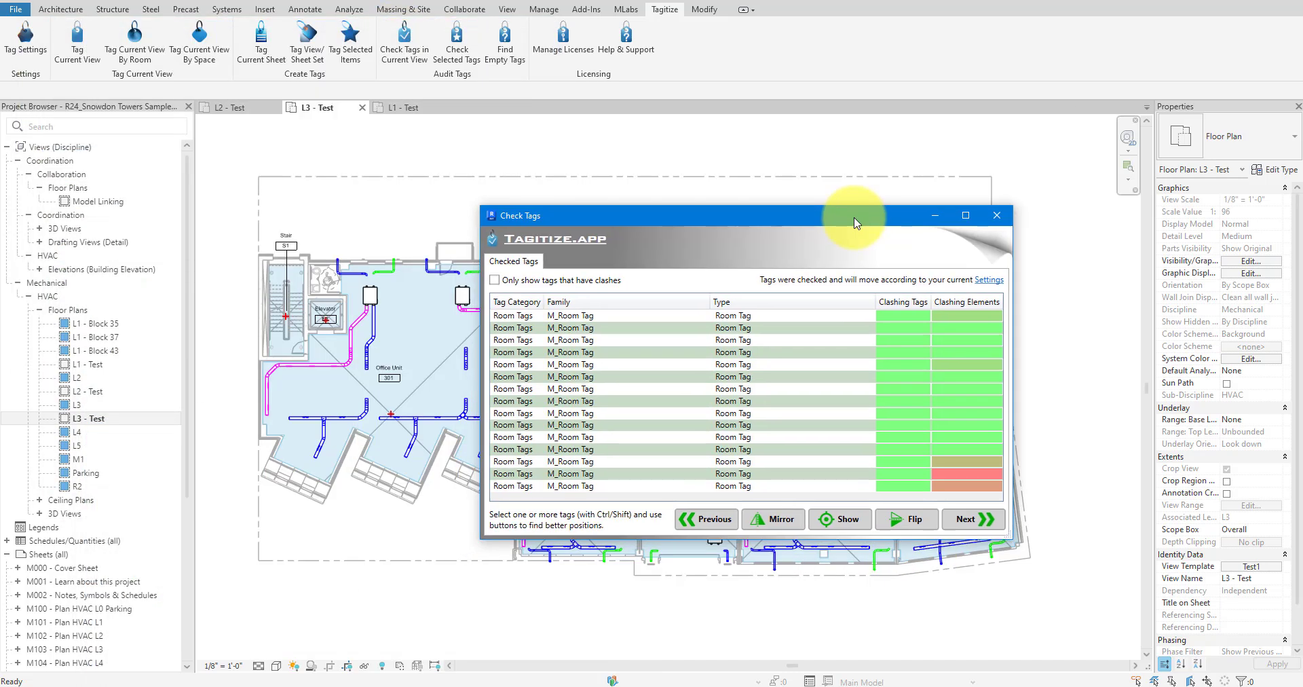
click(938, 209)
click(238, 109)
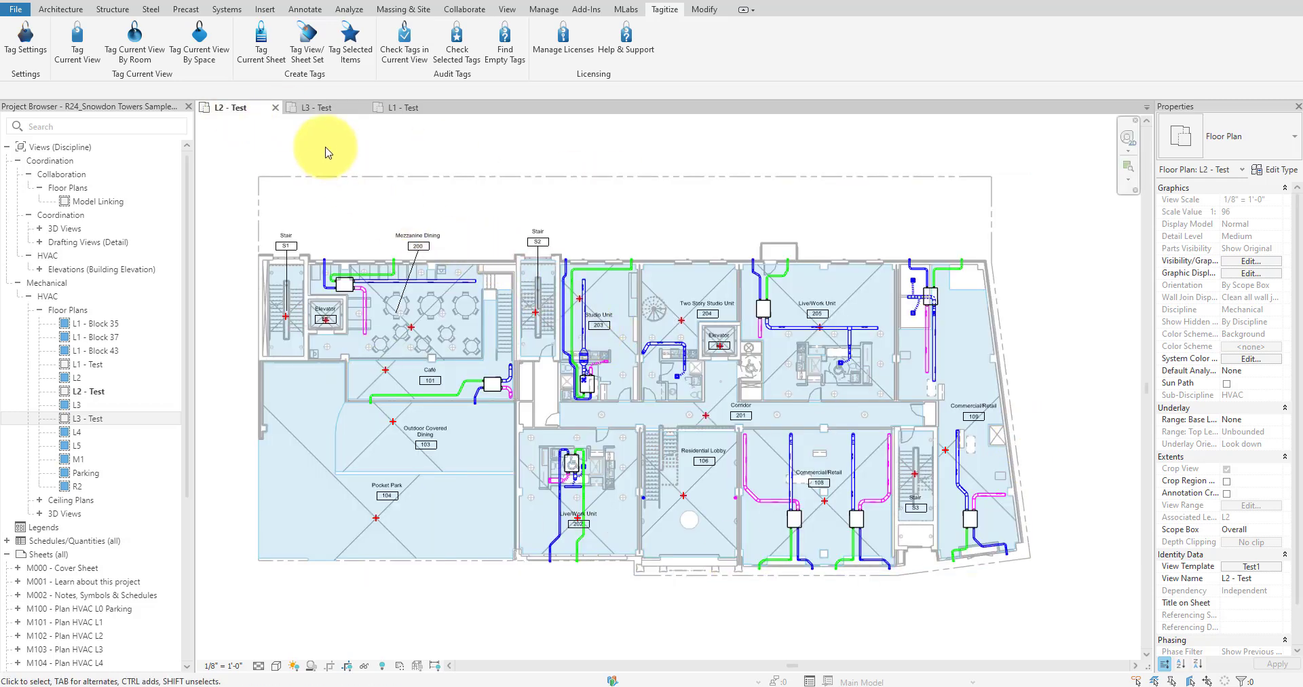
click(327, 108)
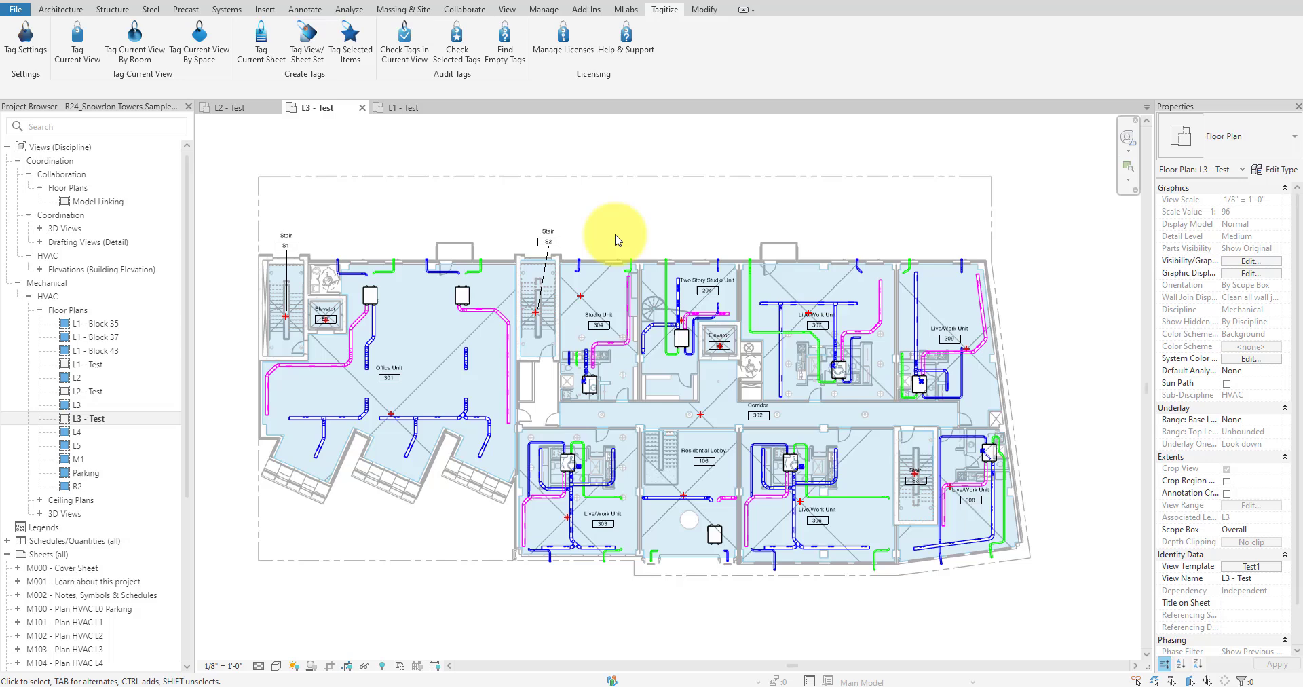
click(286, 245)
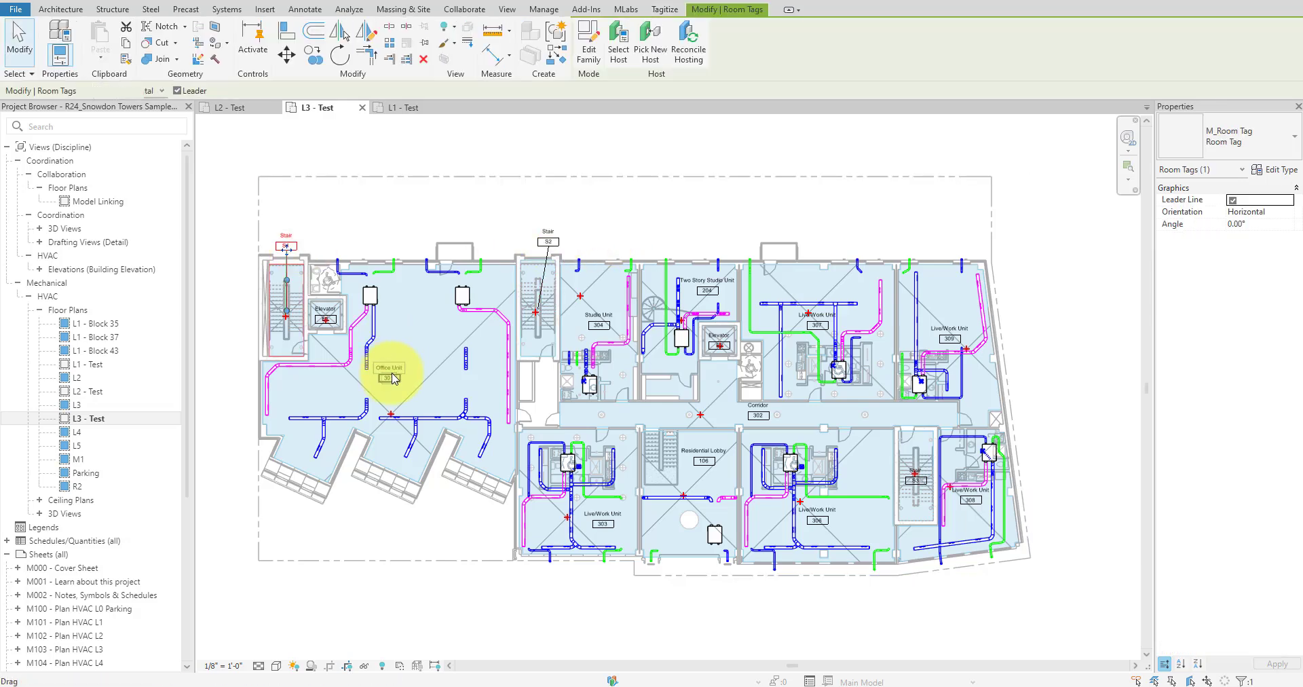
click(387, 226)
click(404, 109)
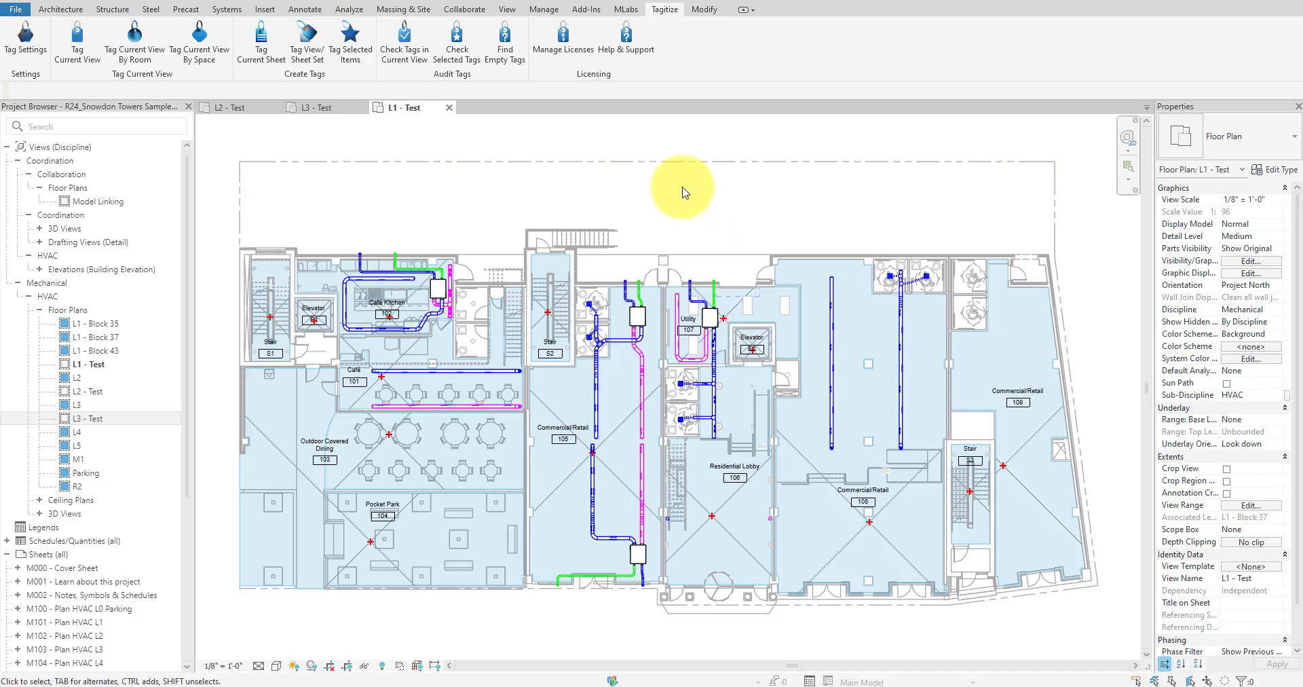
click(318, 107)
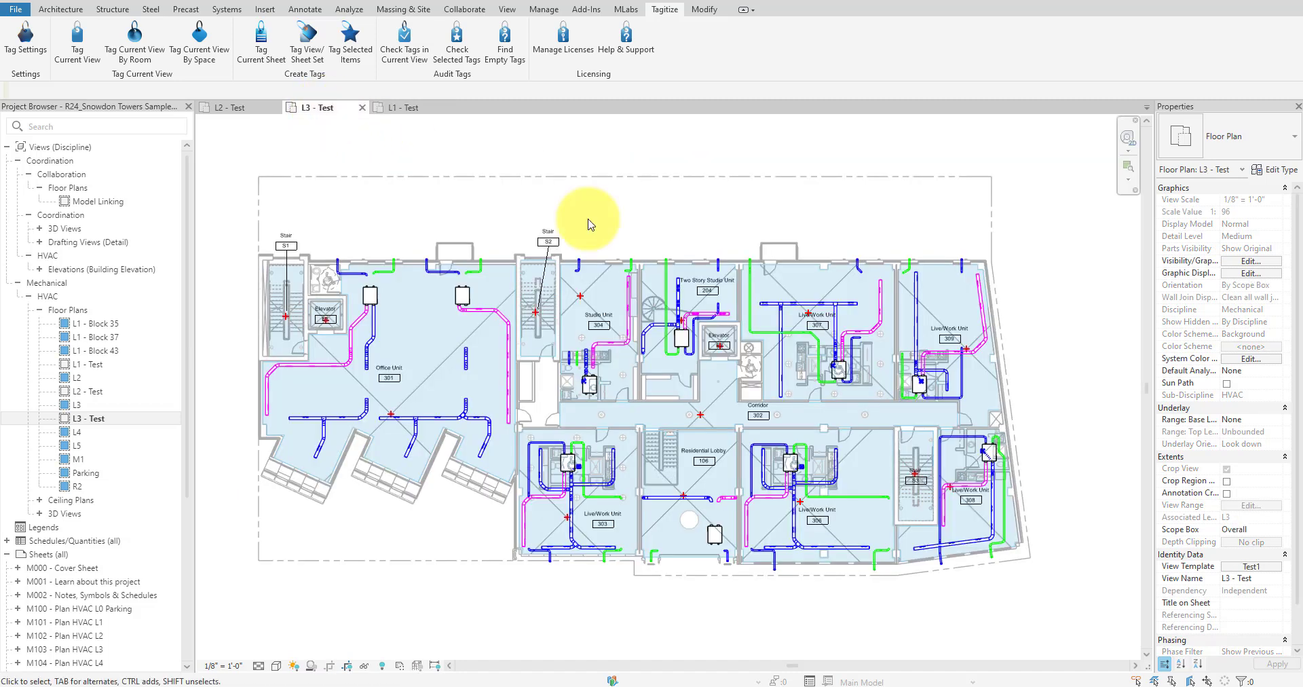
Step: Inspect the Live/Work 303, Residential Lobby 106, Studio 204 and Live/Work 309 tags on L3 - Test
click(601, 523)
click(702, 462)
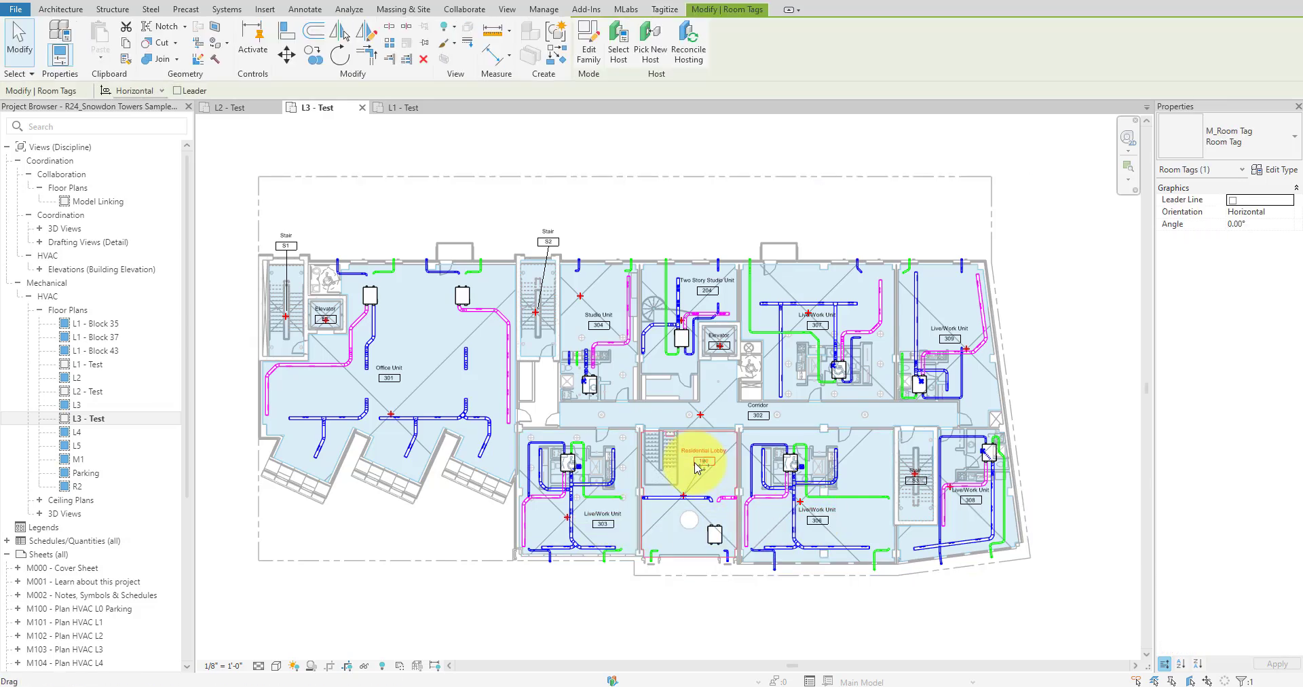
click(707, 291)
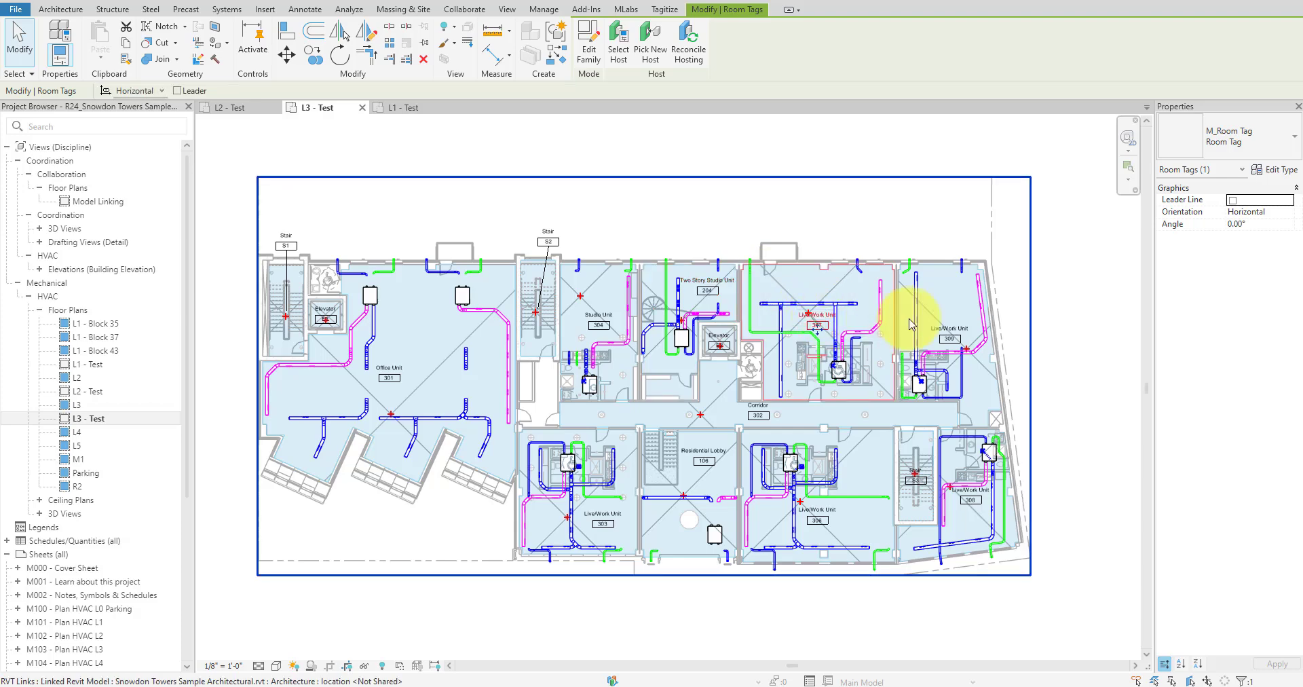
click(949, 338)
click(778, 217)
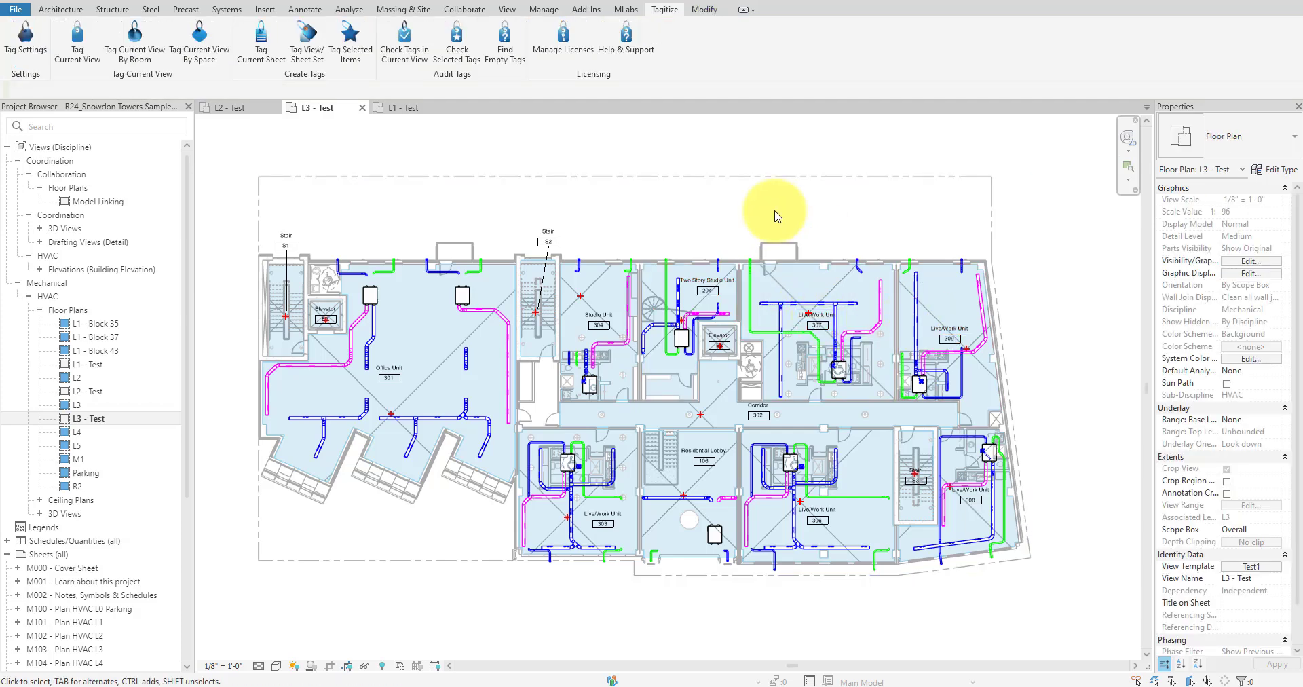
Step: Tag all untagged rooms in L3 - Test with Room Tags, including linked-file elements
click(305, 9)
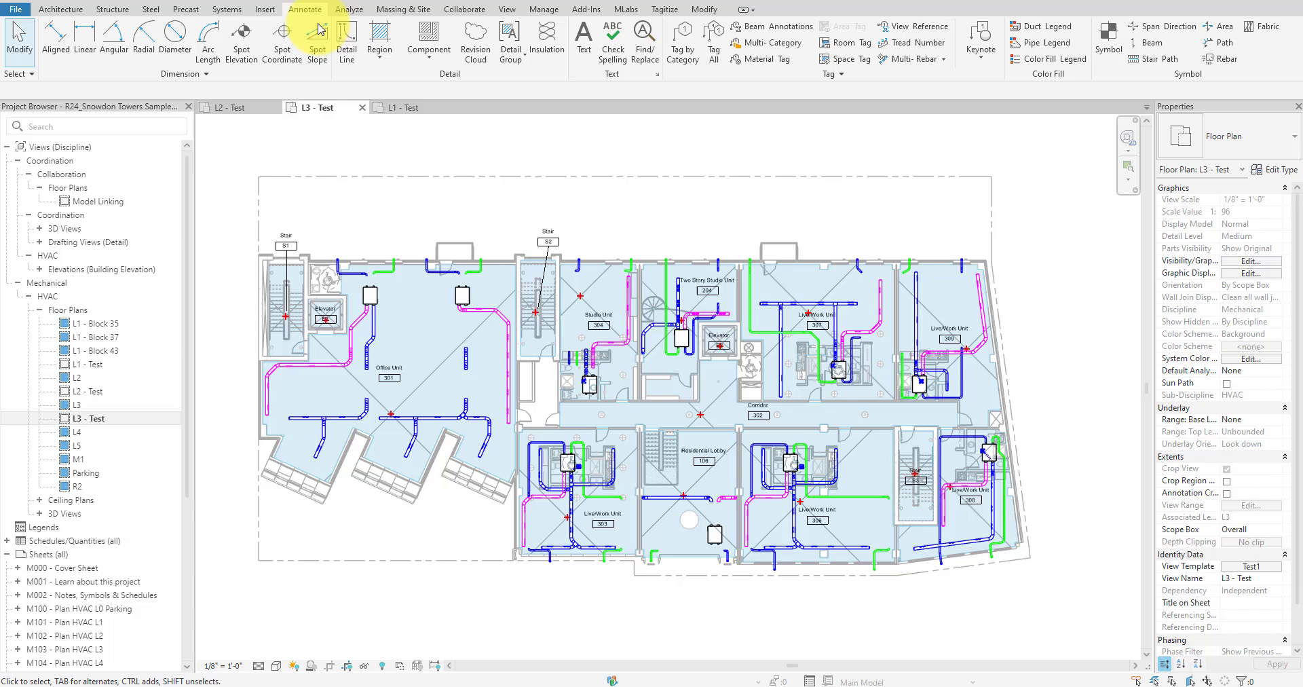
click(714, 45)
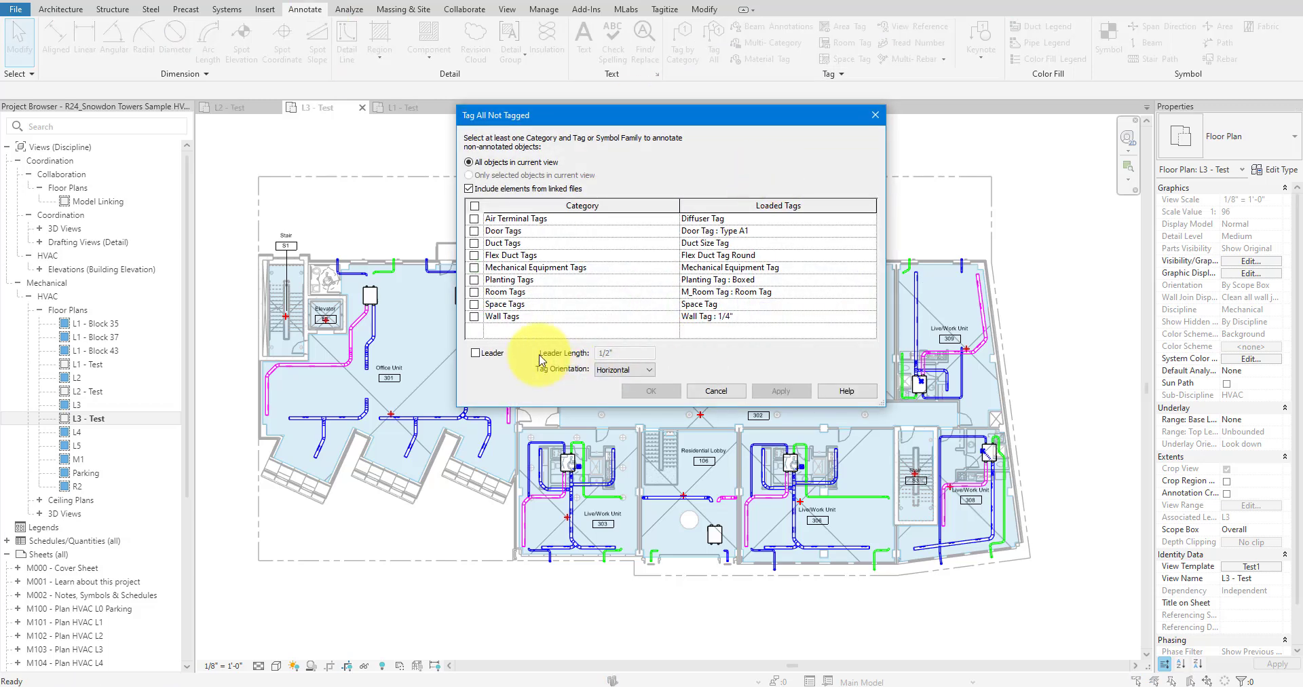
click(474, 292)
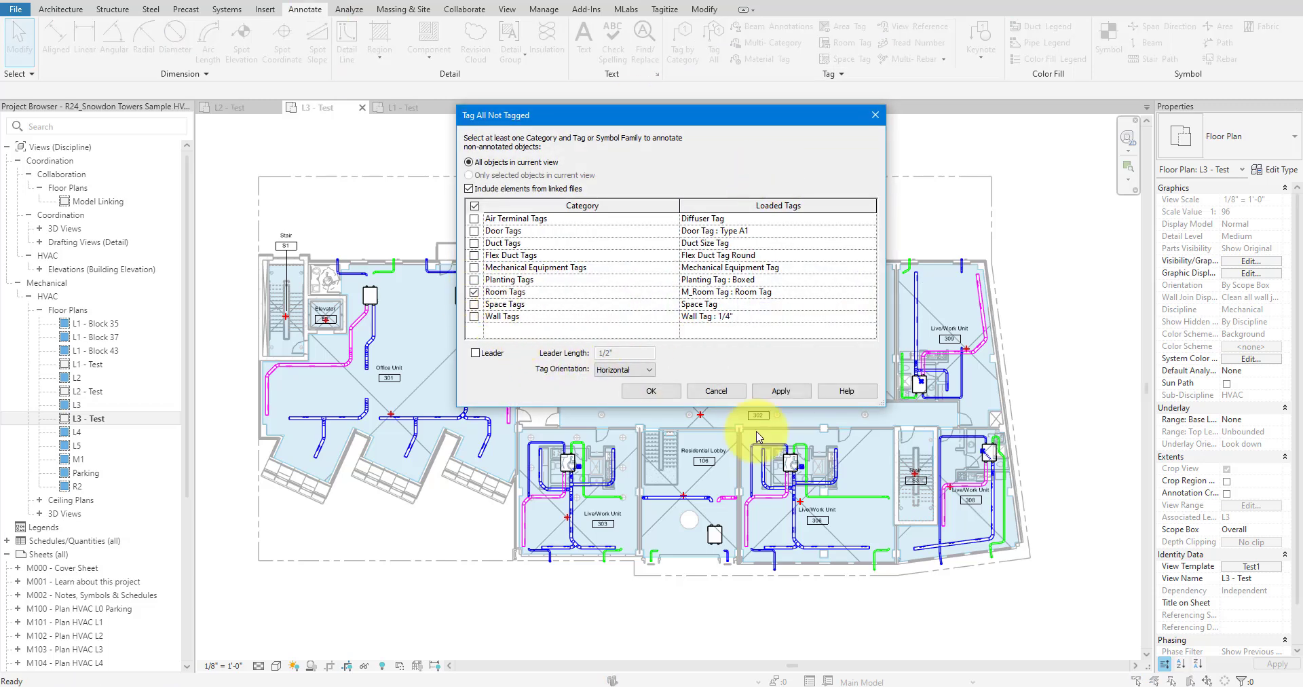
click(653, 391)
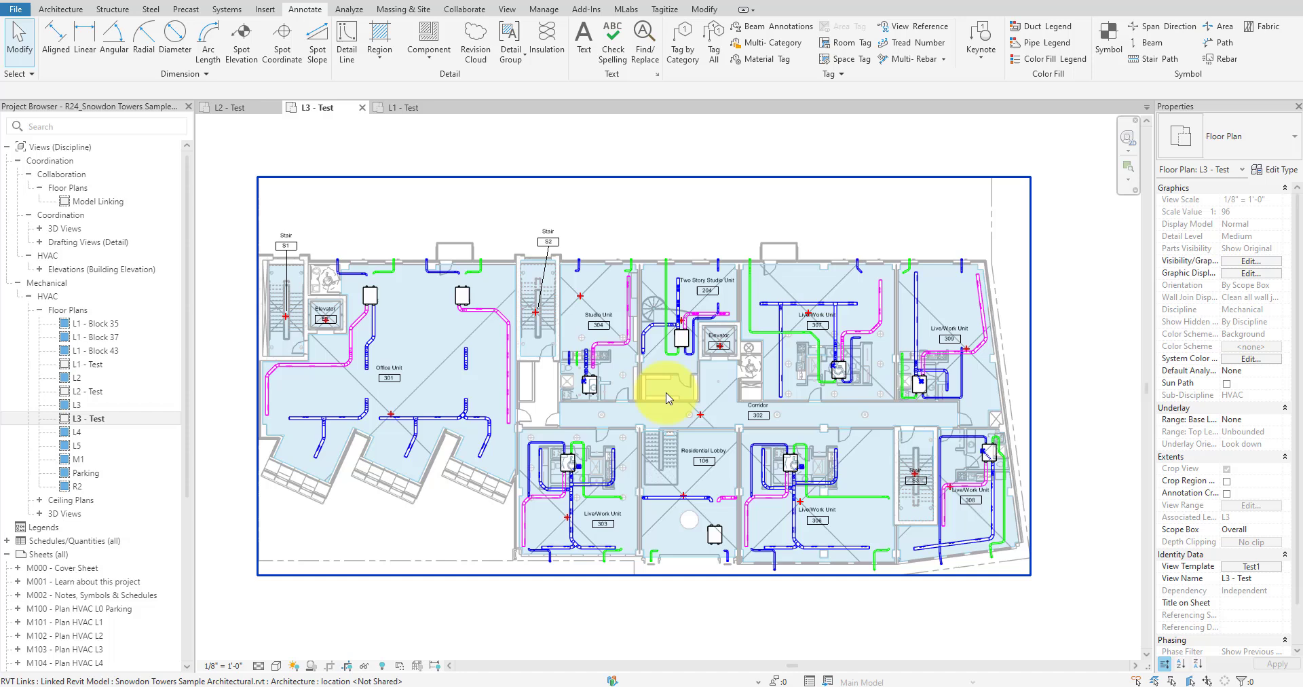
Step: Reopen the Tag All dialog and dismiss it without adding more tags
click(713, 45)
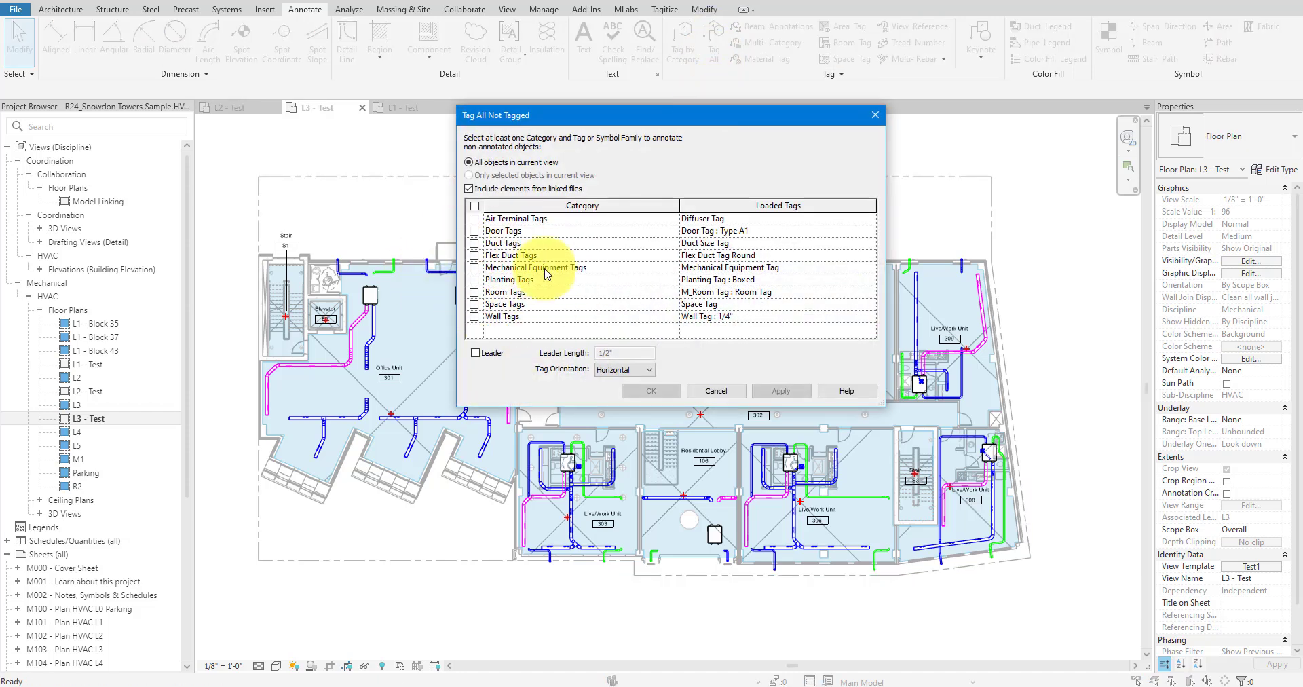
click(474, 292)
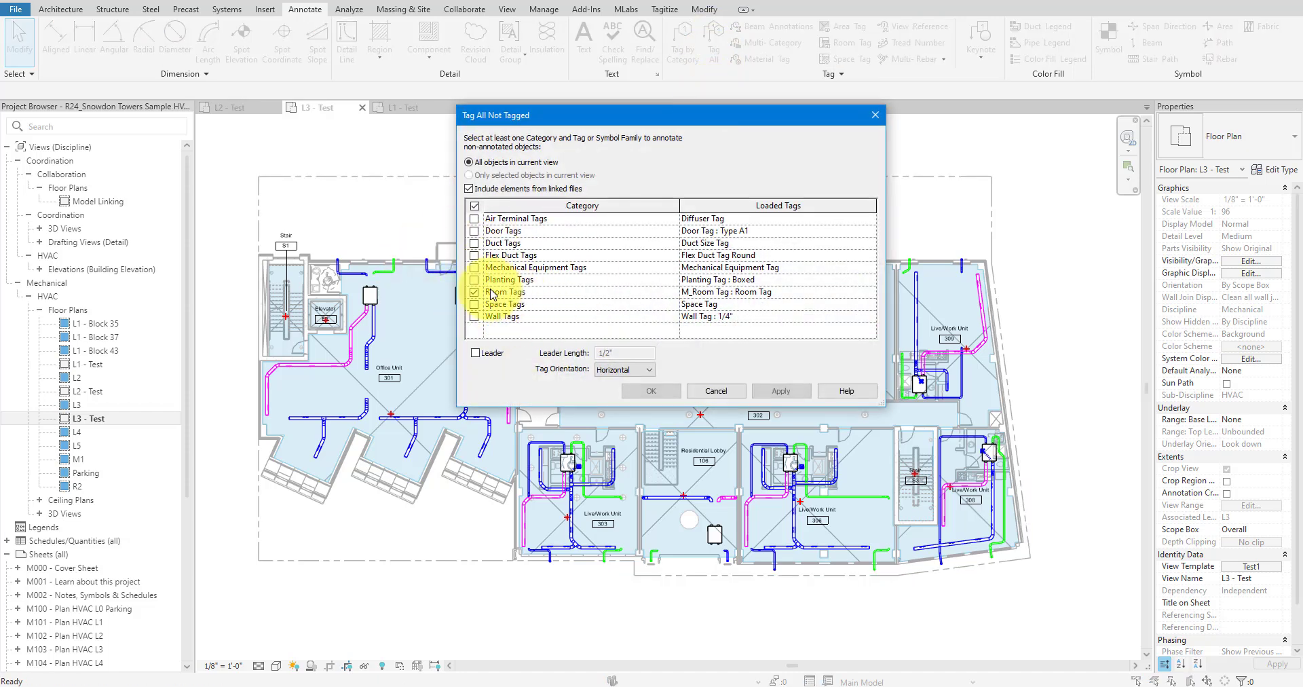
click(703, 390)
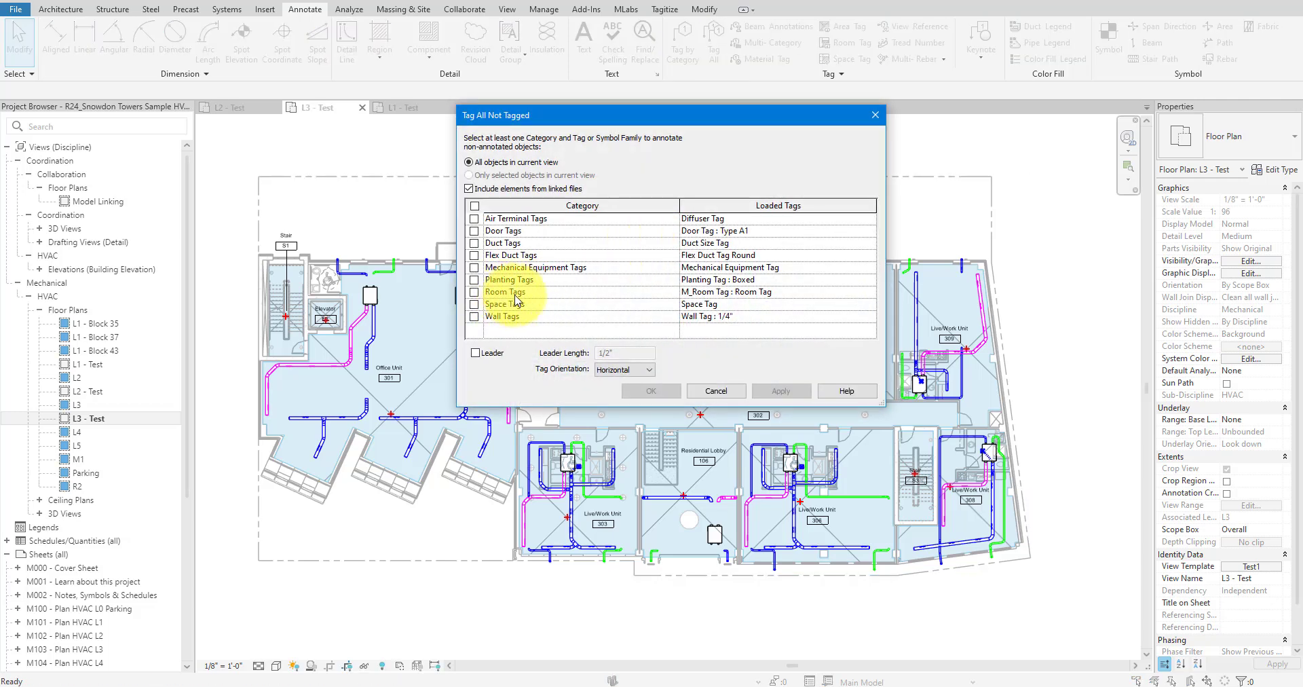
click(875, 115)
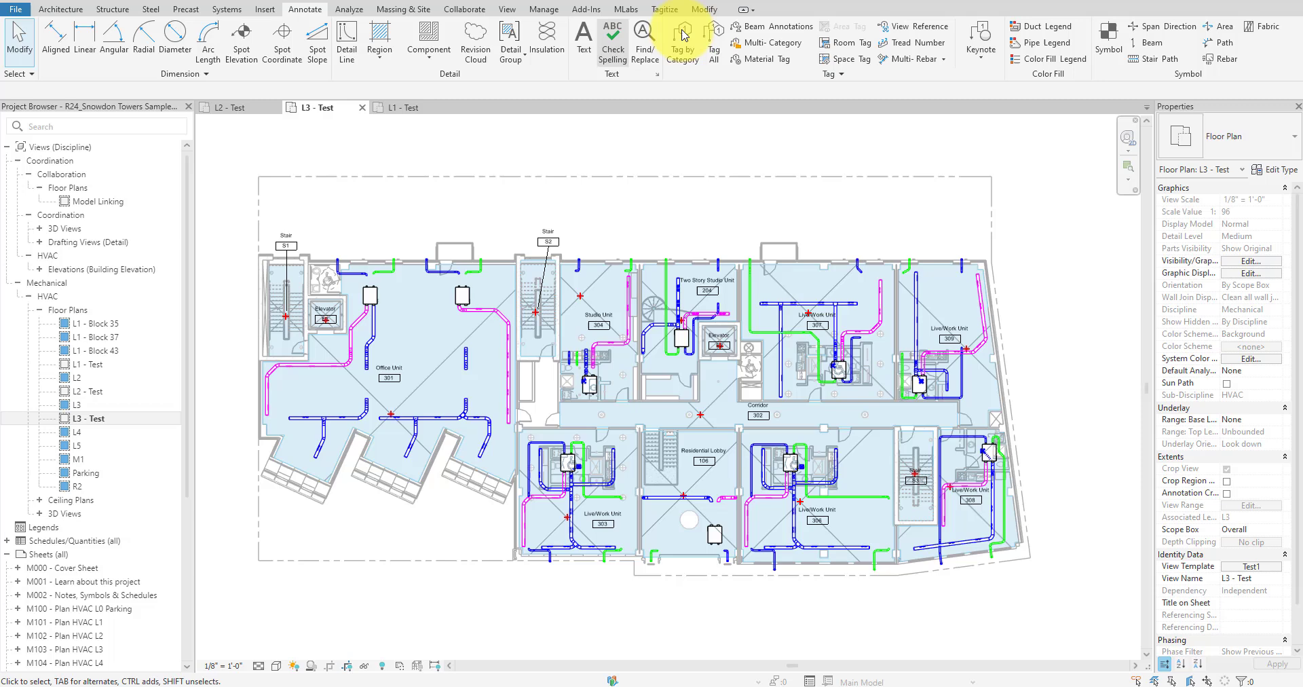
Step: Open Tagitize Tag Settings and keep Tag Linked Elements set to Yes
click(665, 10)
click(26, 42)
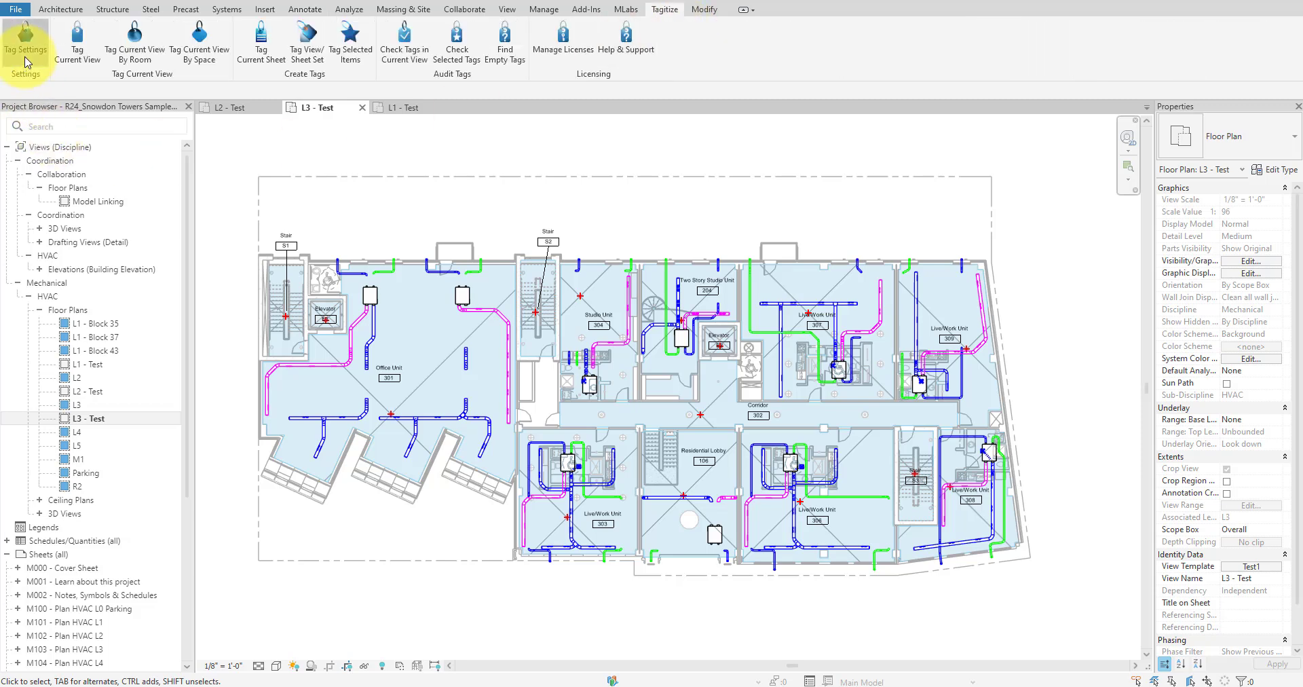
drag(319, 12, 438, 150)
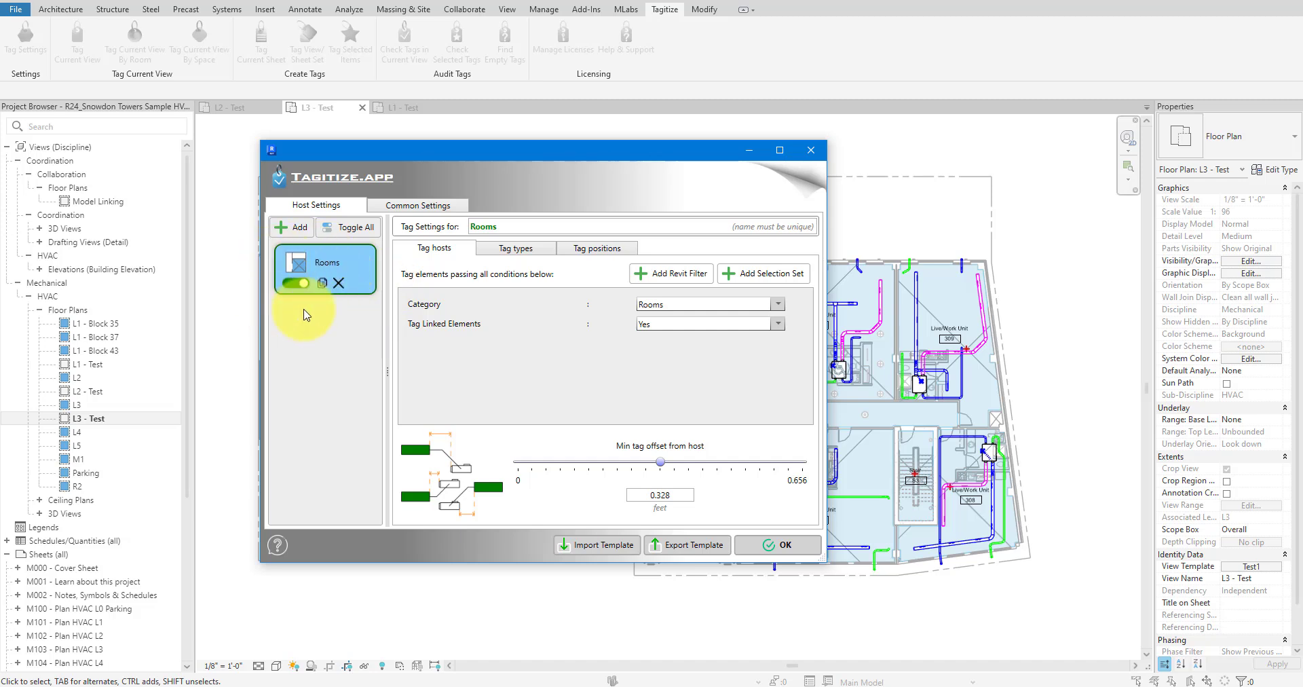
click(679, 325)
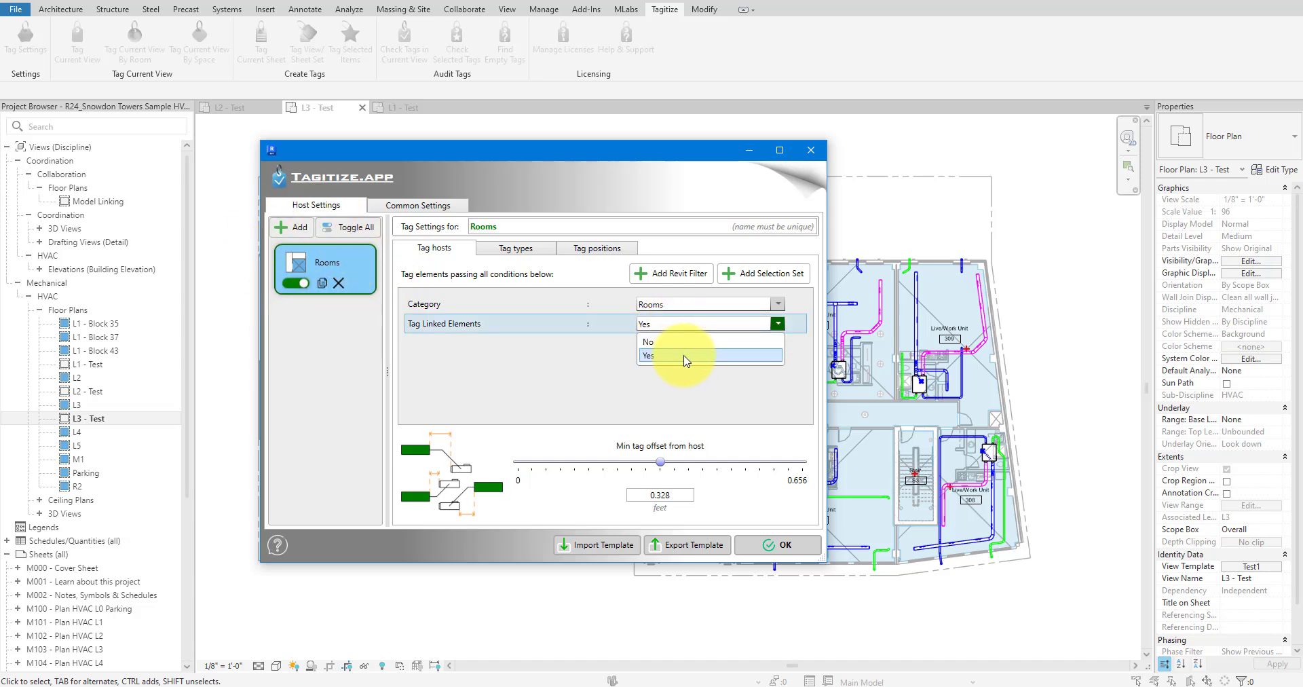
click(536, 374)
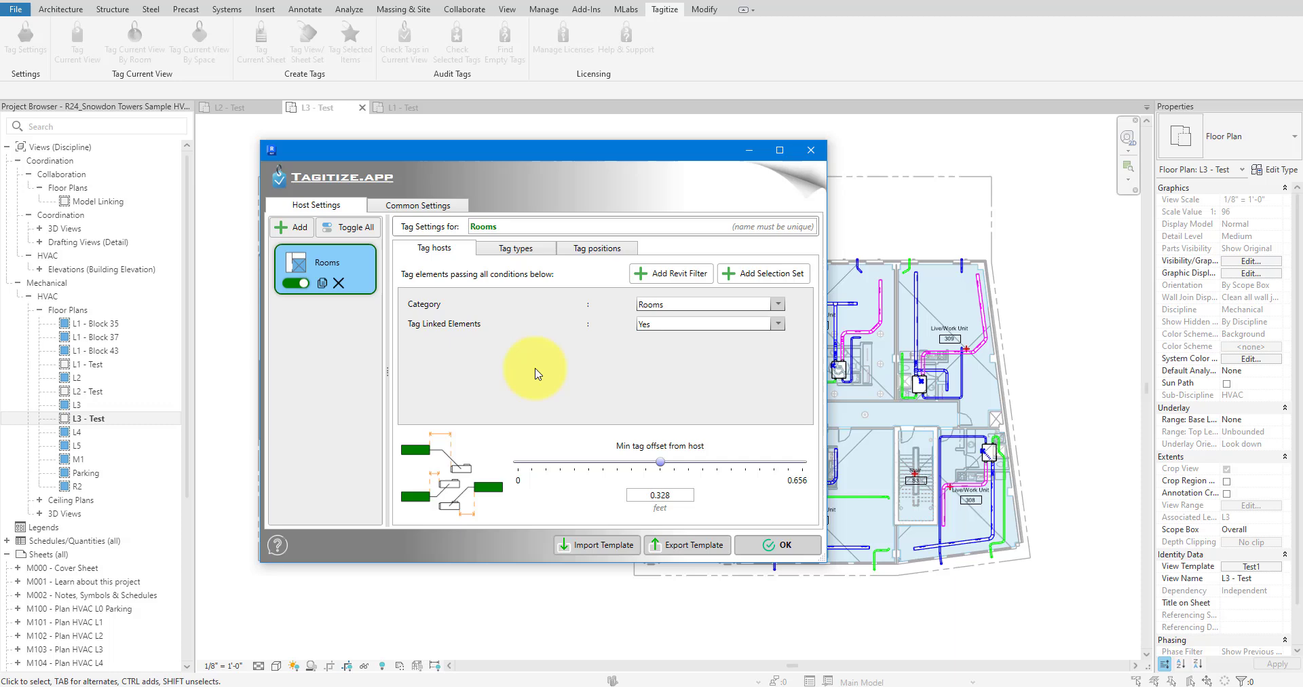
Step: Confirm Rooms use the M_Room Tag : Room Tag tag type
click(515, 248)
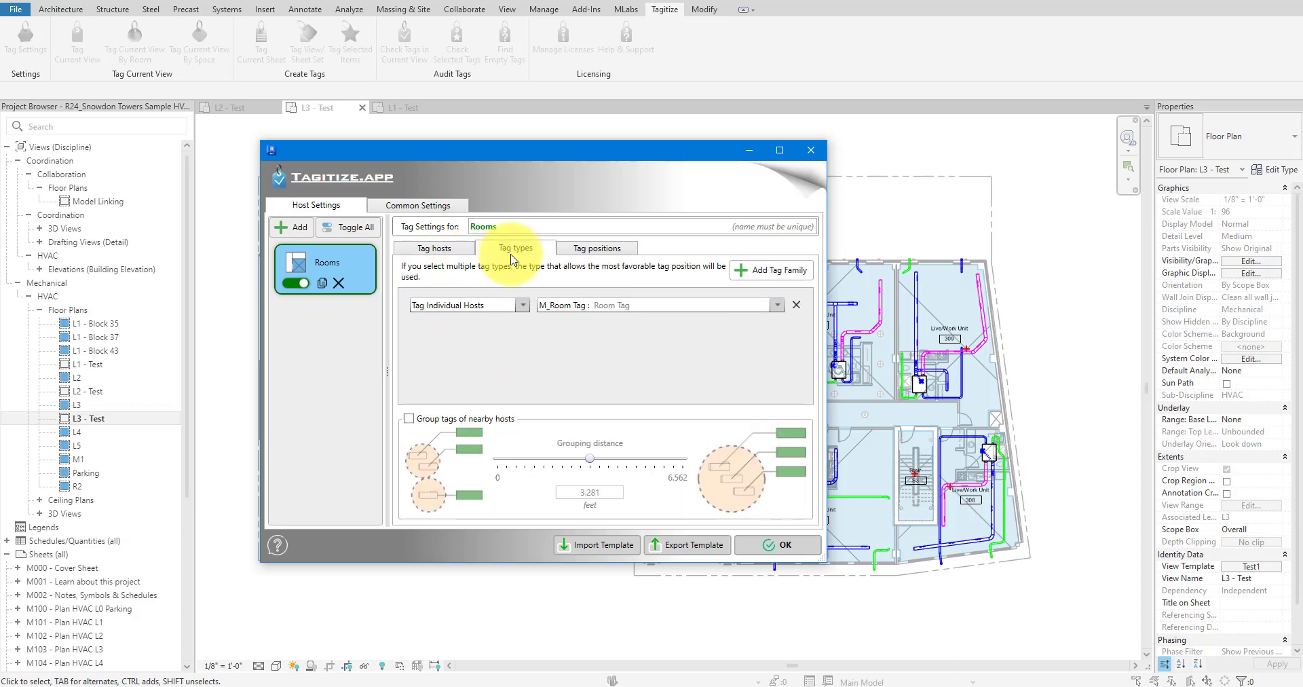
click(677, 314)
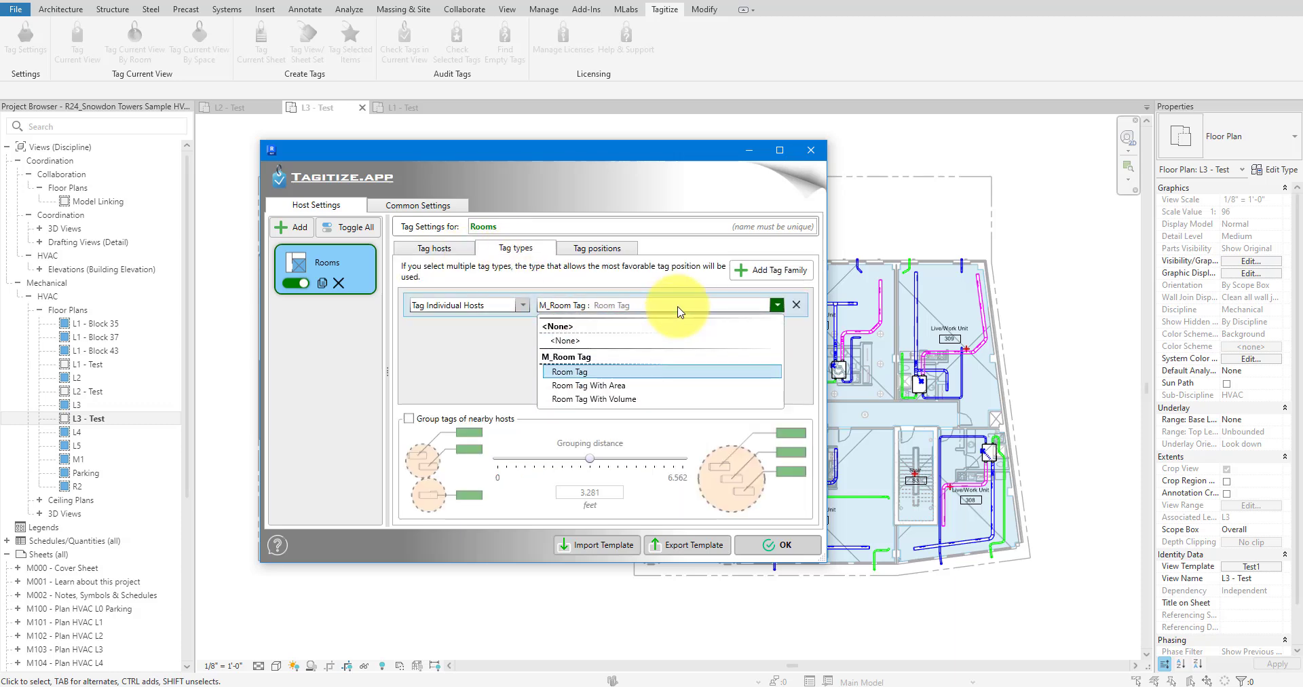
click(610, 385)
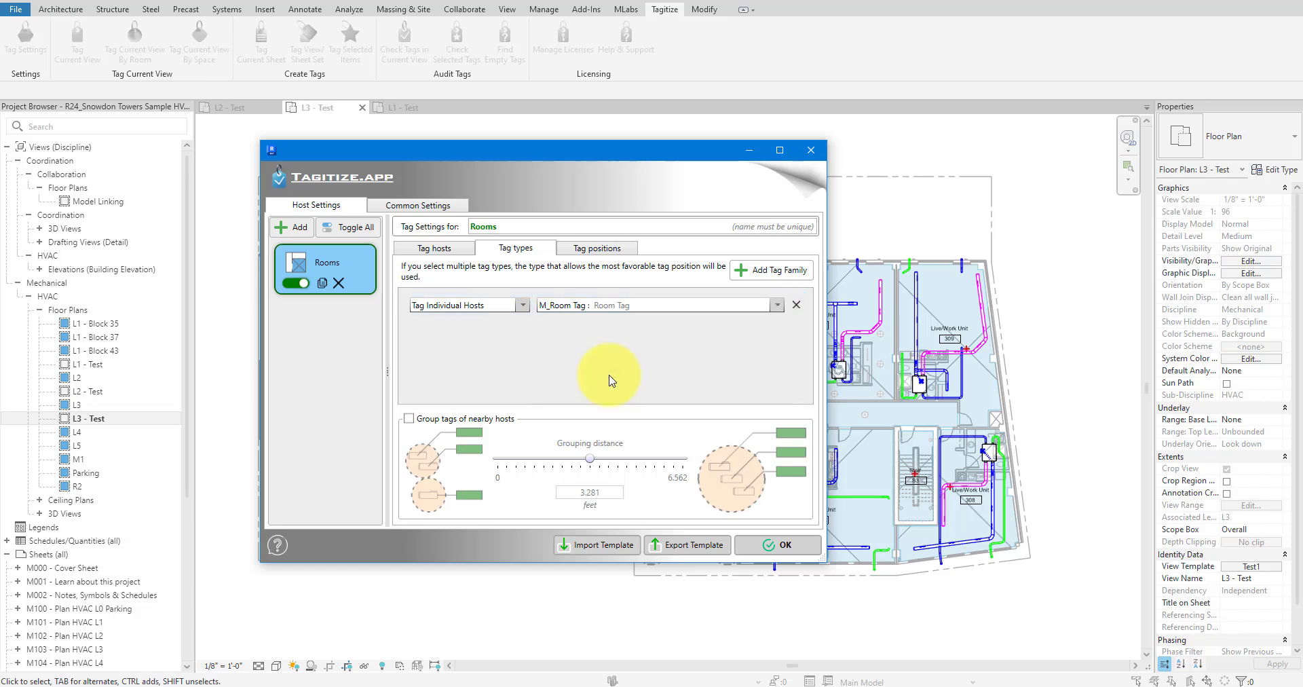
Step: Allow Rooms tags inside, above and left of the room, with a 0-degree leader angle
click(603, 250)
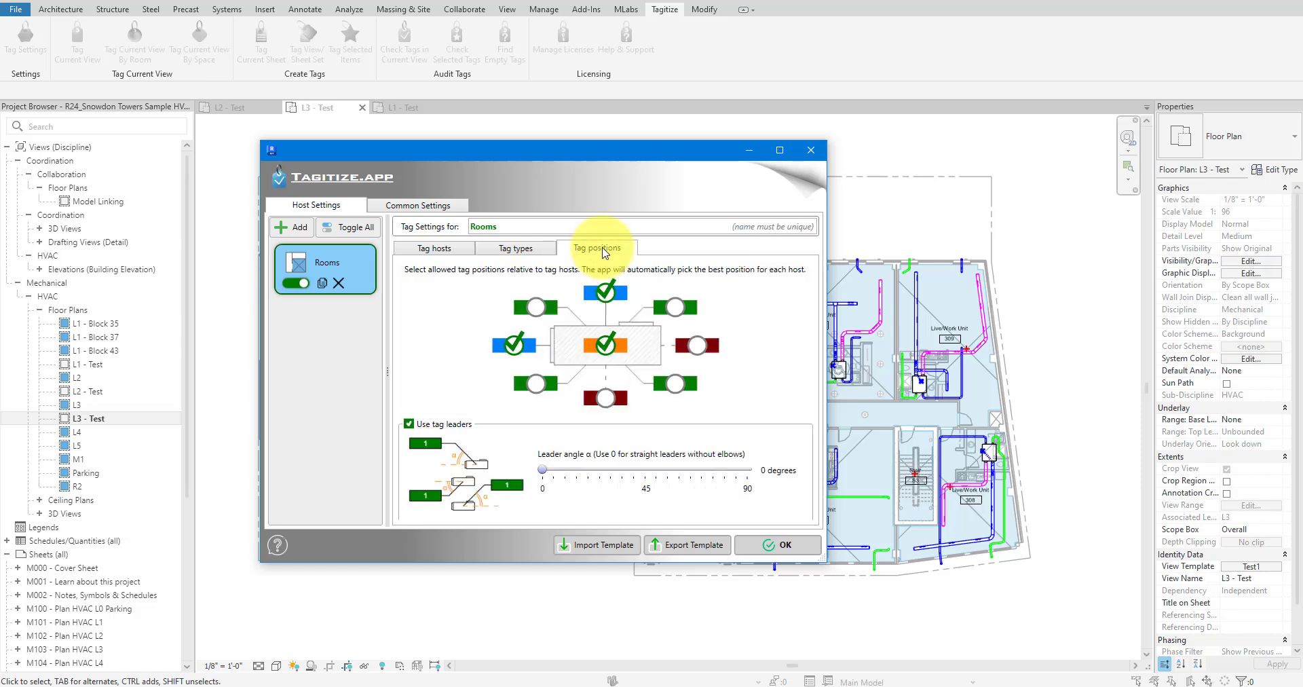
click(604, 345)
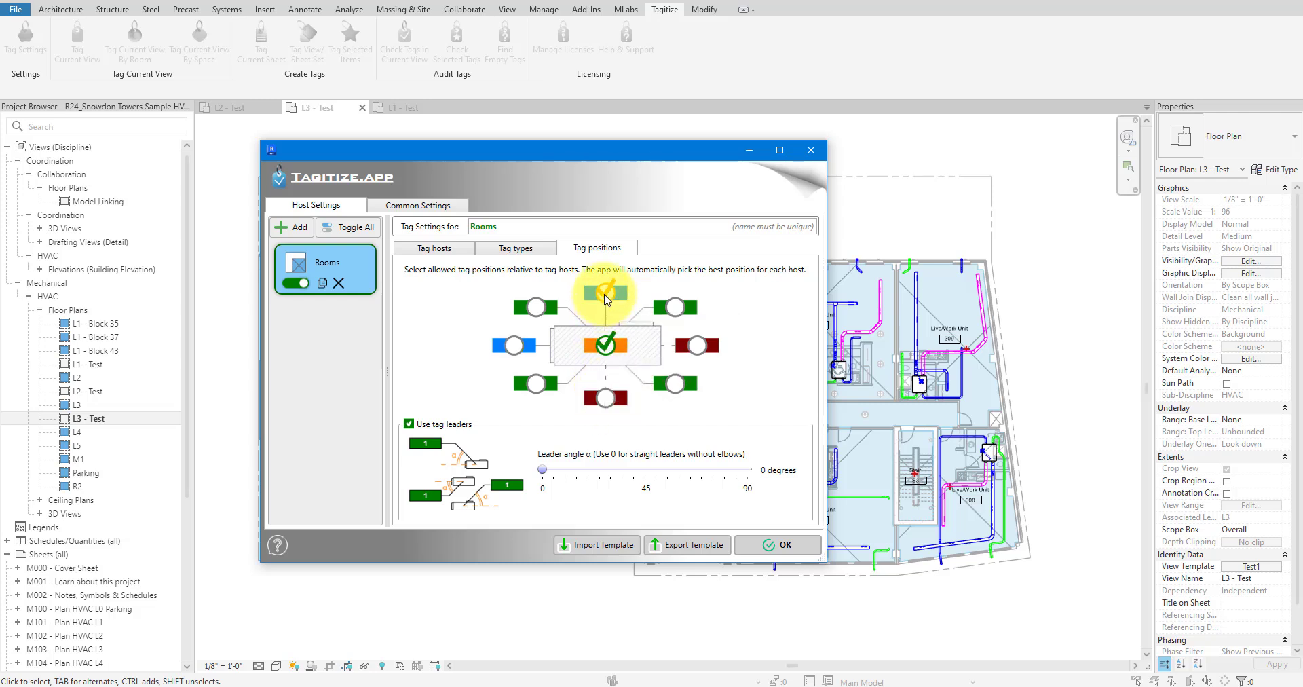
click(606, 296)
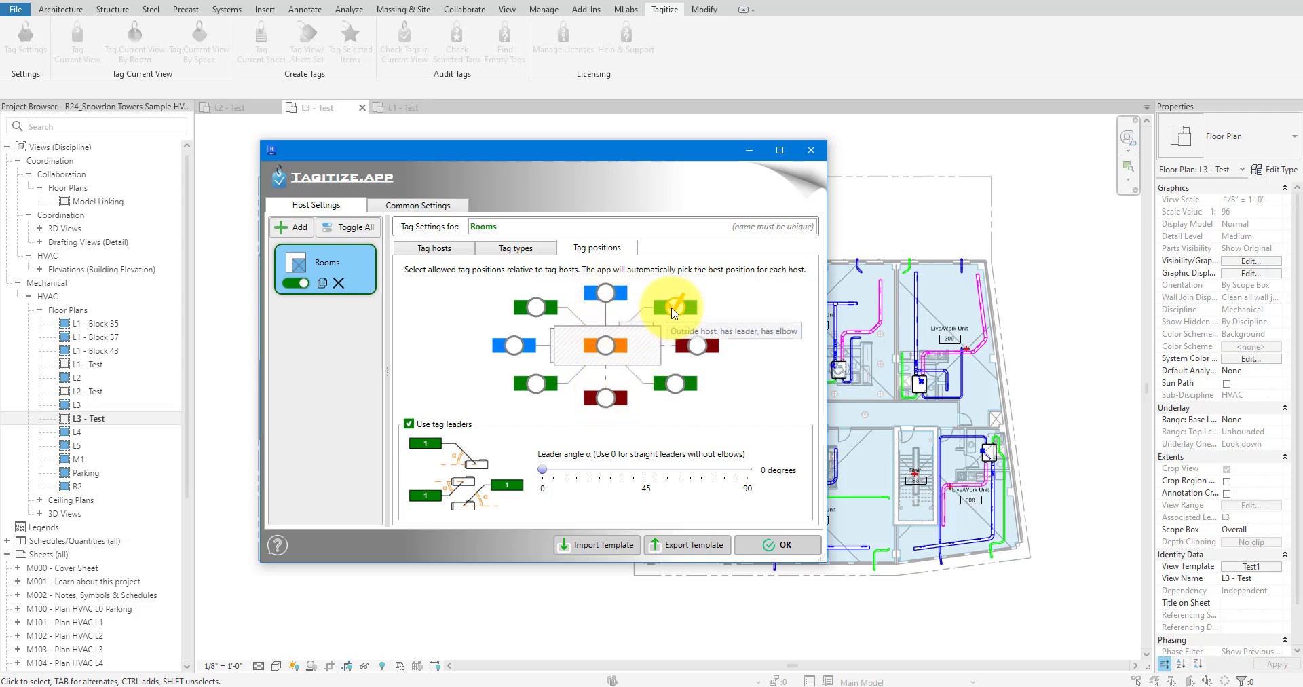
click(701, 353)
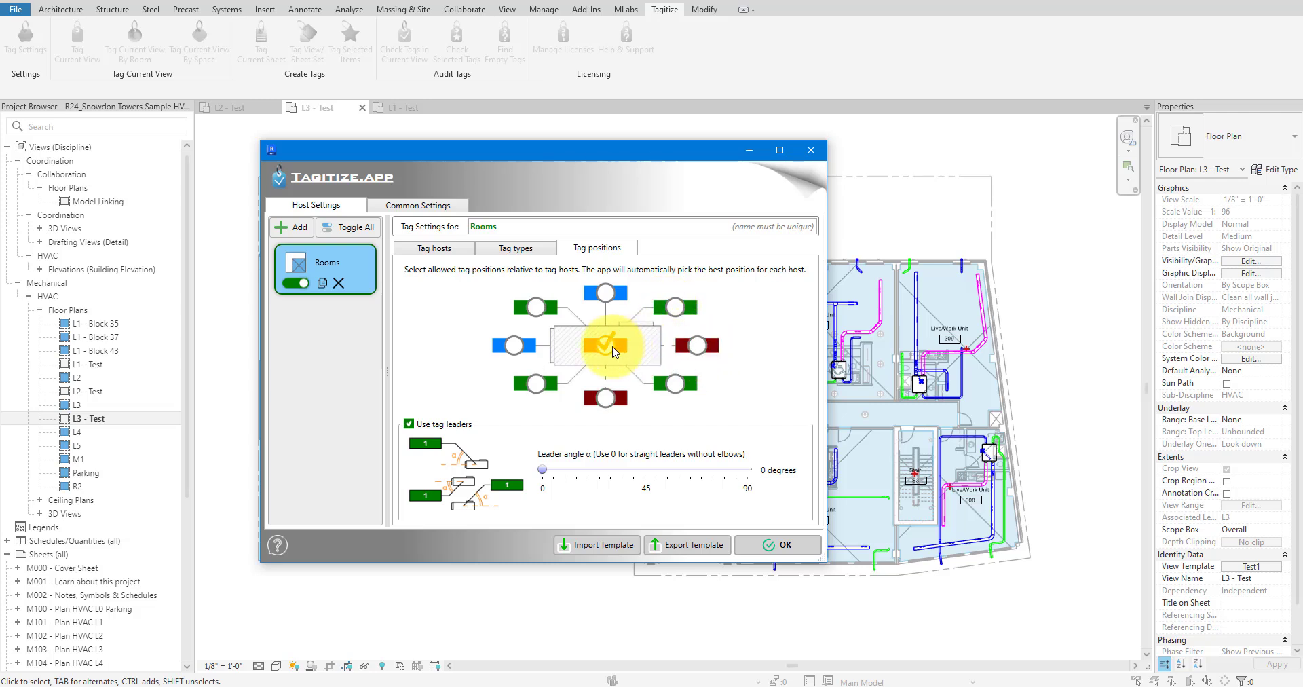
click(612, 298)
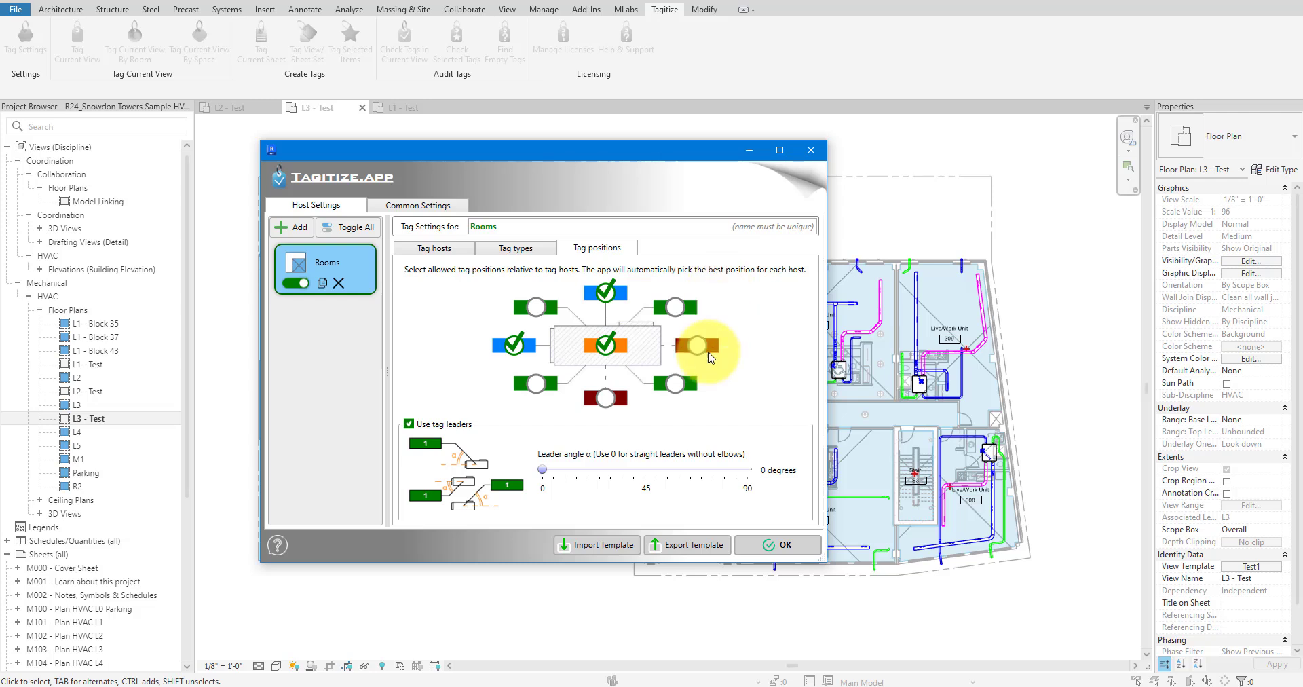
click(589, 478)
drag(589, 478, 532, 479)
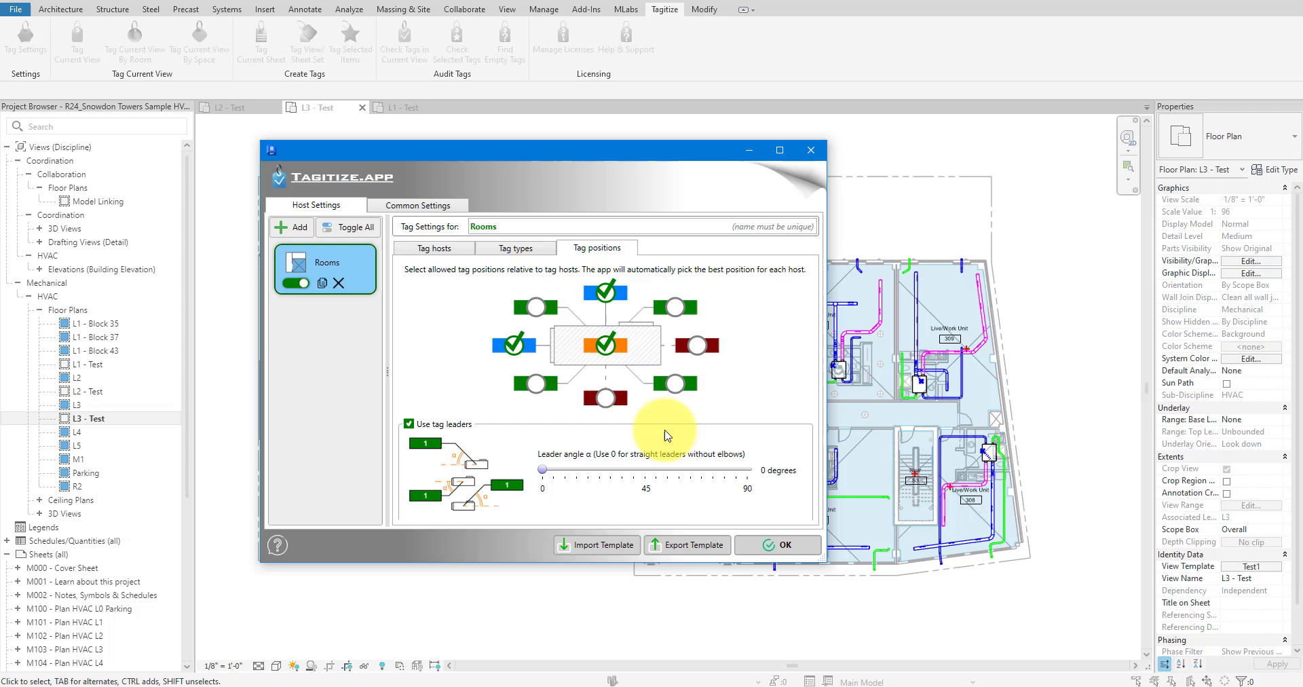
drag(702, 428, 685, 411)
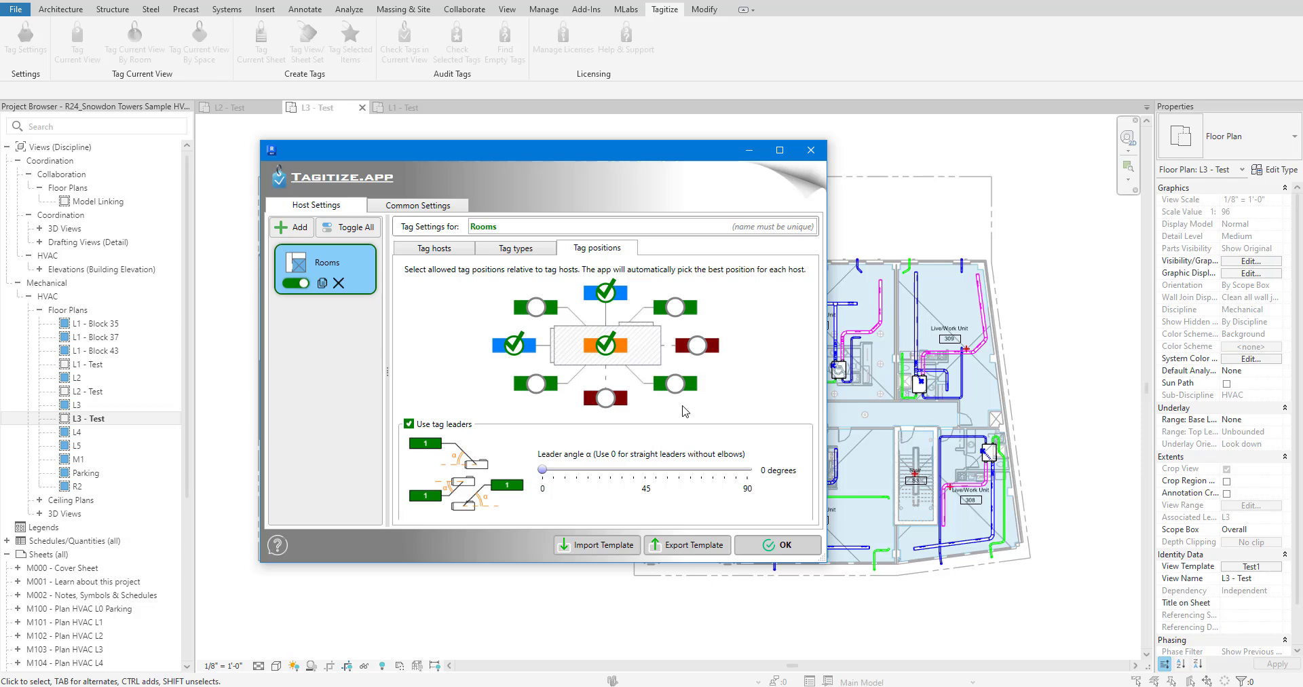
Step: Save the settings, then reopen Tag Settings beside the plan showing the Rooms tag positions
click(765, 547)
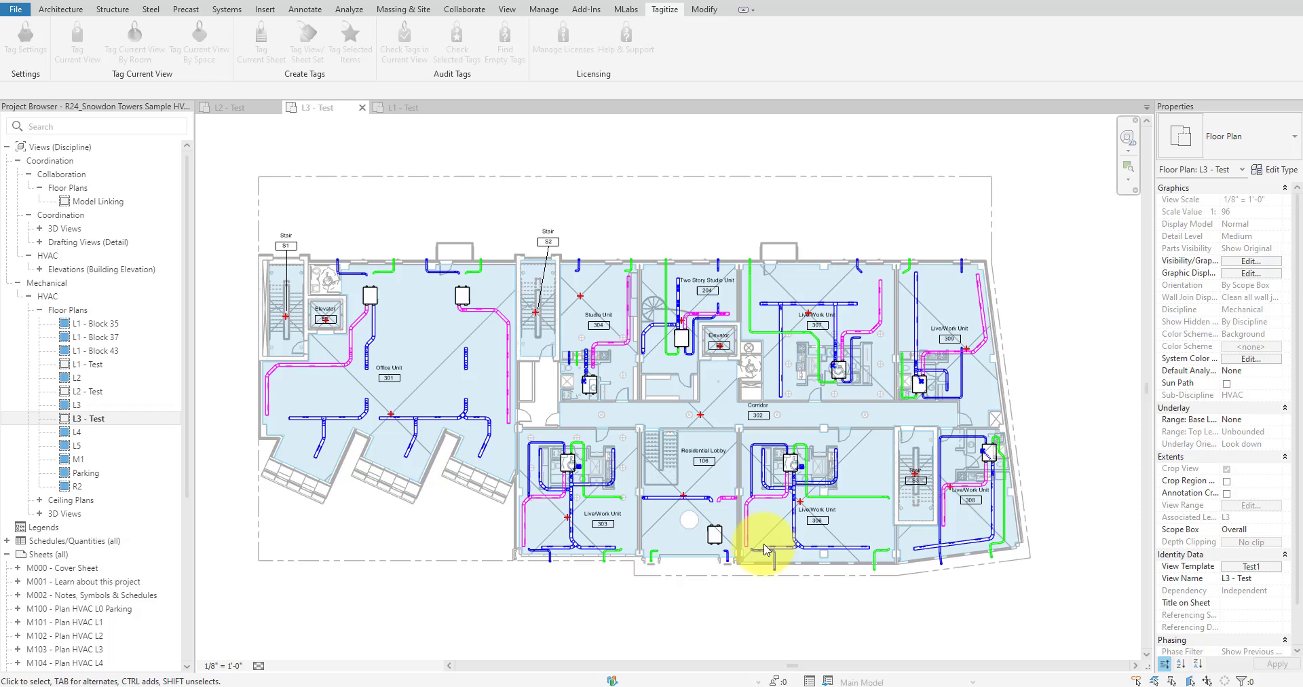
scroll(689, 457, down, 1)
middle_drag(689, 457, 621, 377)
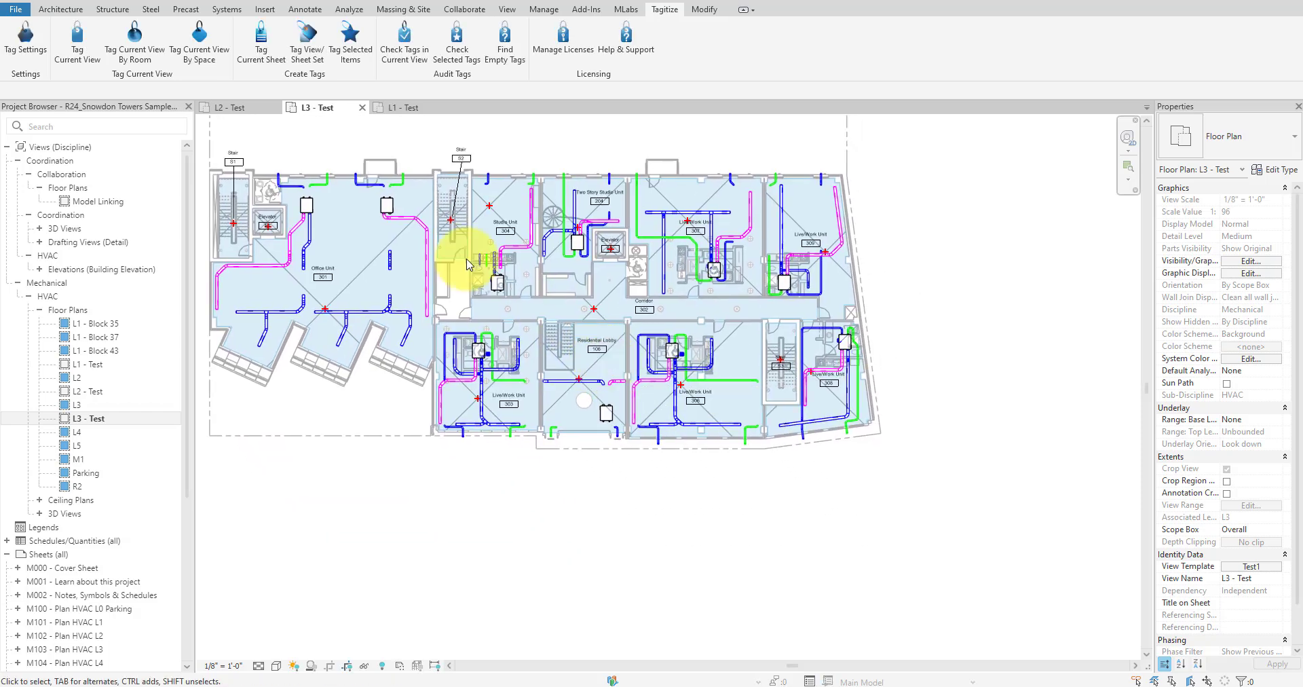
click(31, 68)
drag(276, 41, 854, 268)
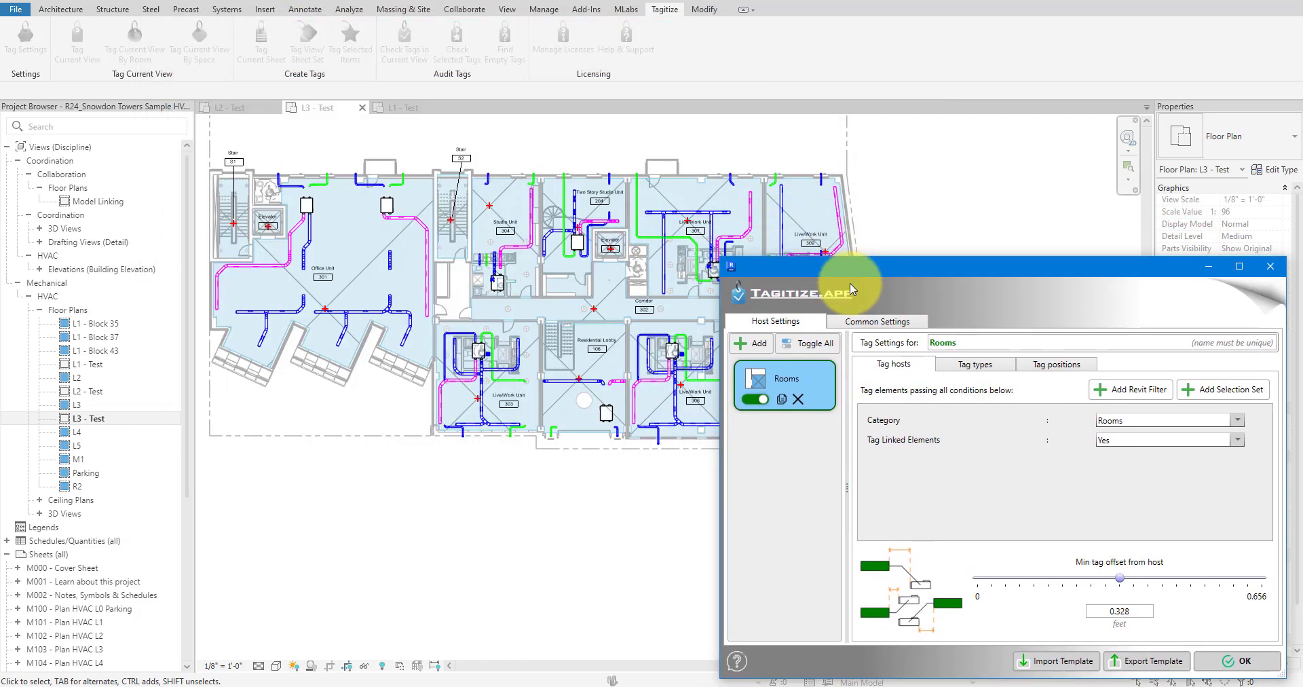
click(1033, 373)
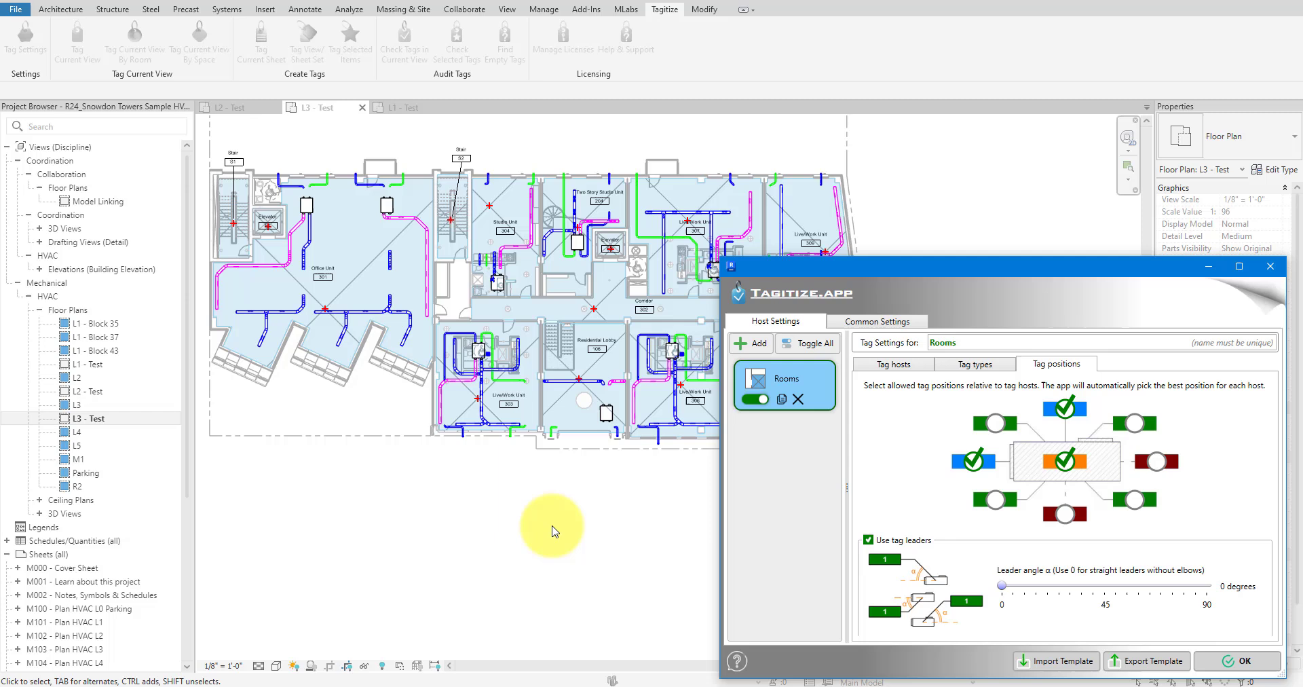